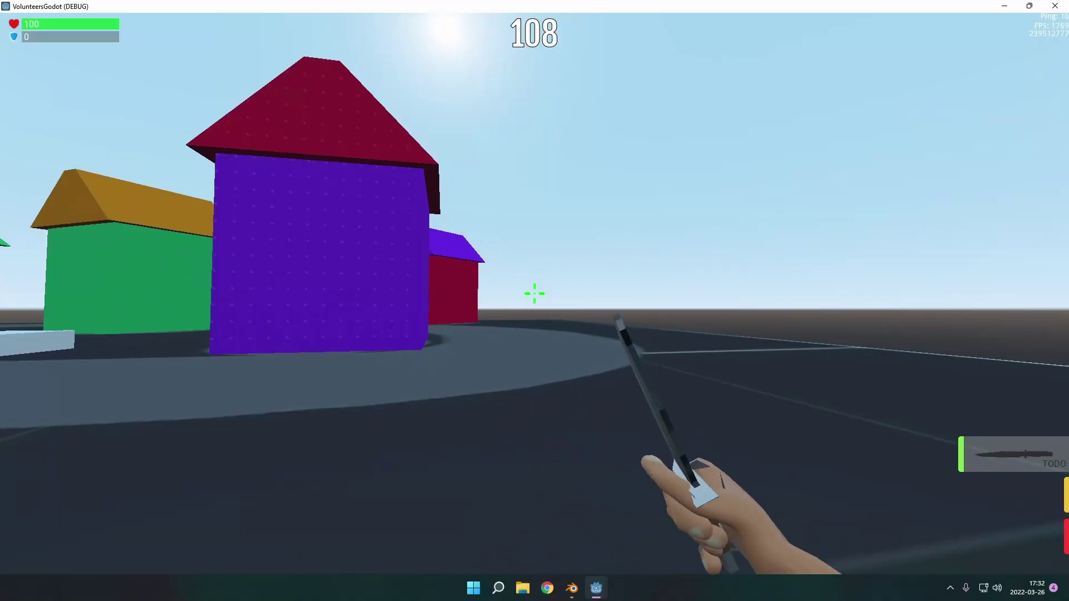
Step: Walk along the road past the purple house and fire the assault rifle in bursts
{"action": "key", "text": "w"}
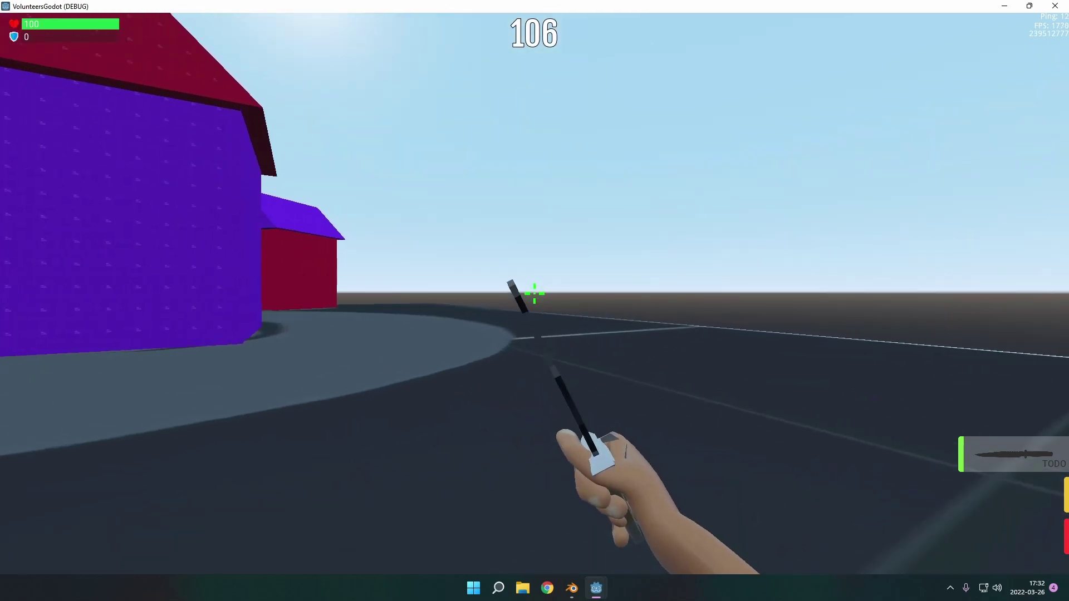
{"action": "left_click", "coordinate": [535, 294]}
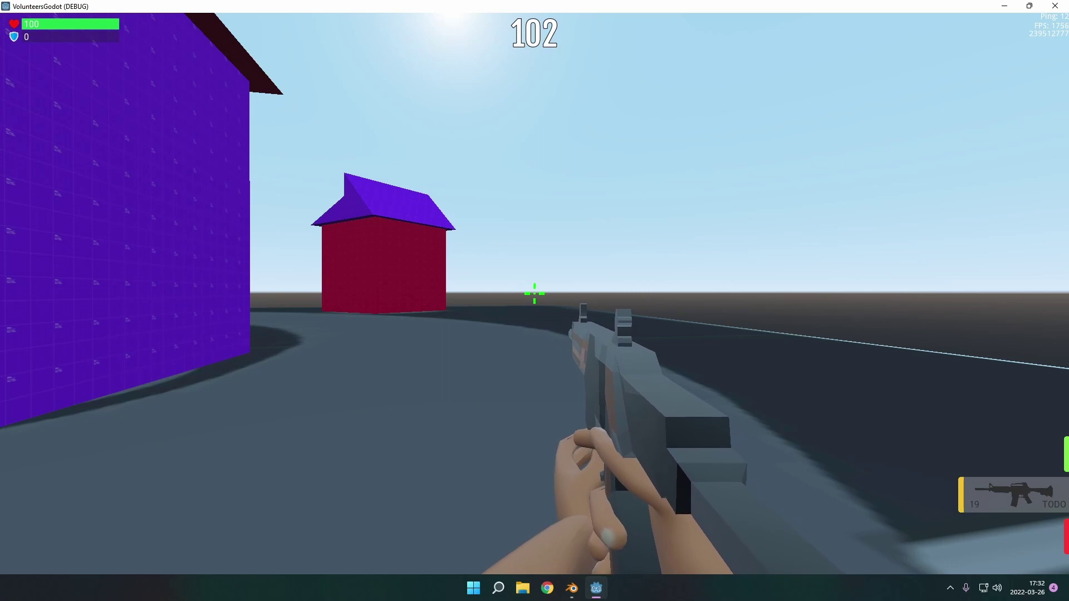
{"action": "key", "text": "w"}
{"action": "left_click", "coordinate": [534, 294]}
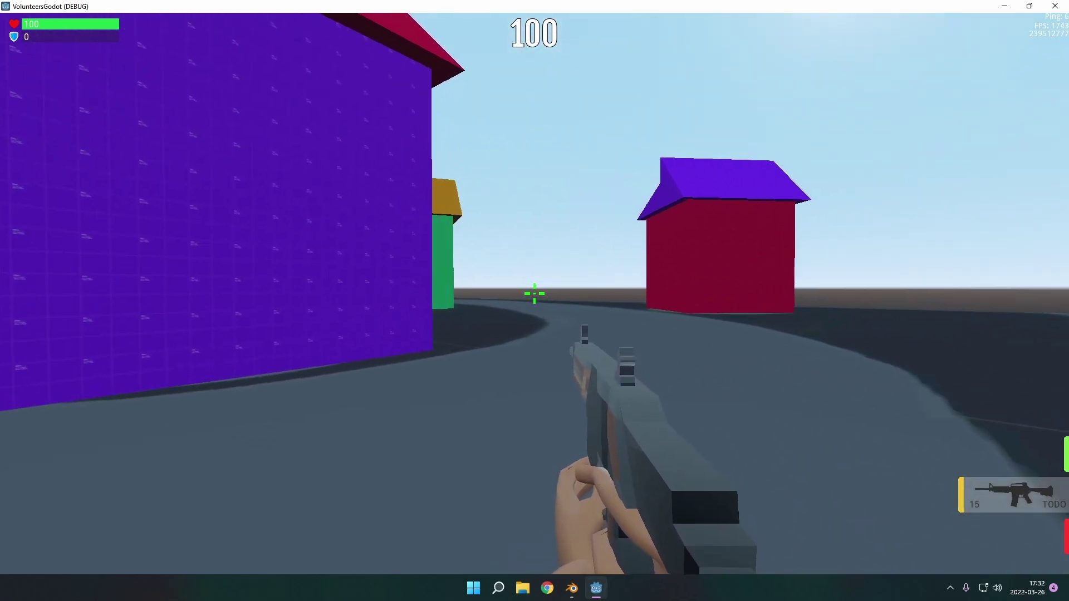
{"action": "left_click", "coordinate": [534, 294]}
{"action": "key", "text": "w"}
{"action": "left_click", "coordinate": [534, 293]}
{"action": "left_click", "coordinate": [535, 293]}
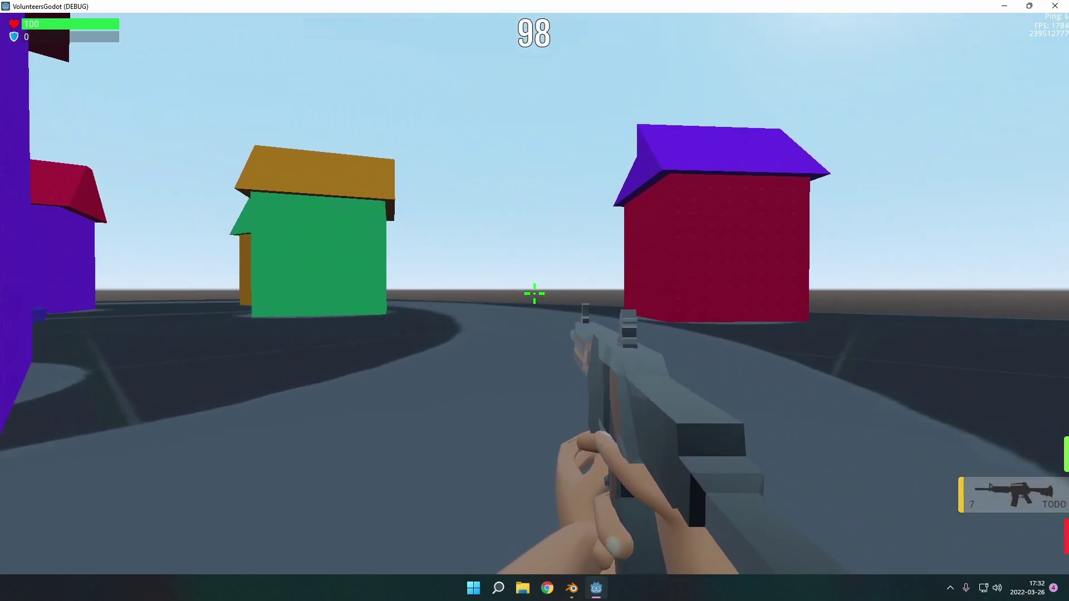
Step: Try to reload the assault rifle, and switch to the knife
{"action": "key", "text": "r"}
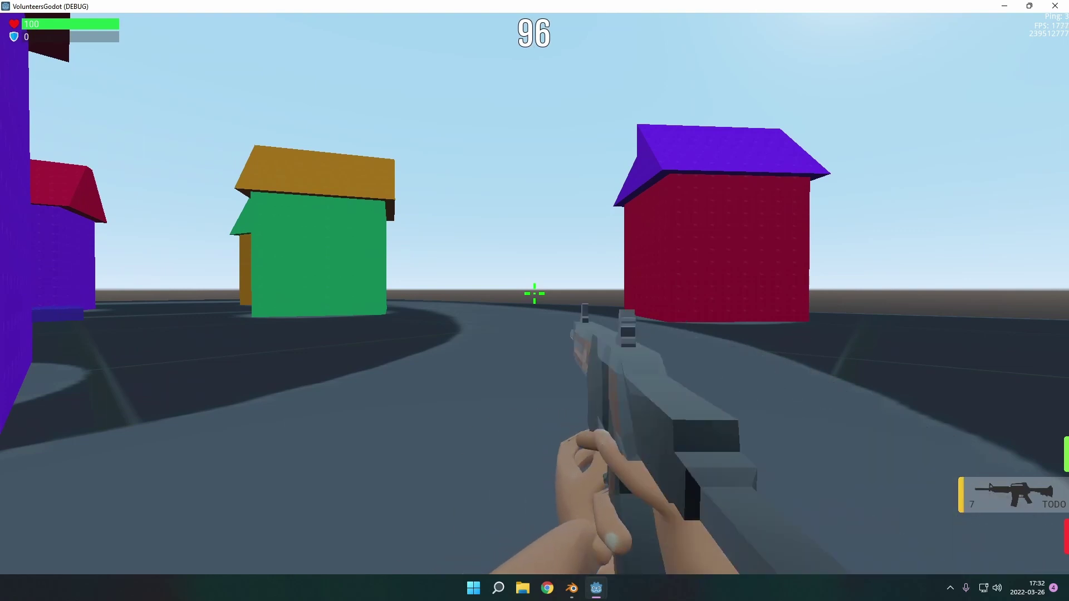
{"action": "key", "text": "r"}
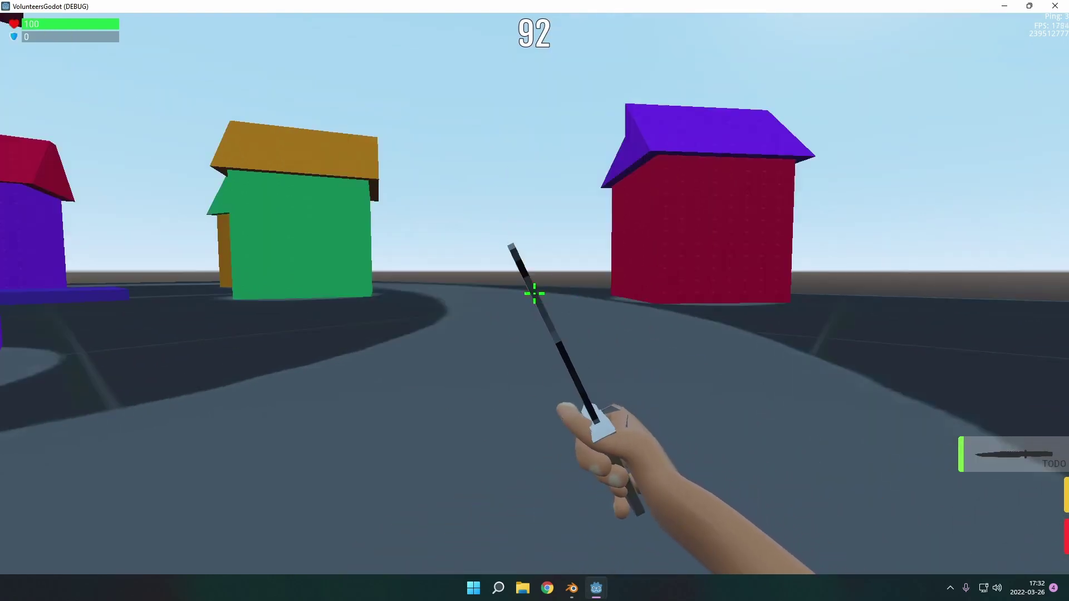
{"action": "key", "text": "w"}
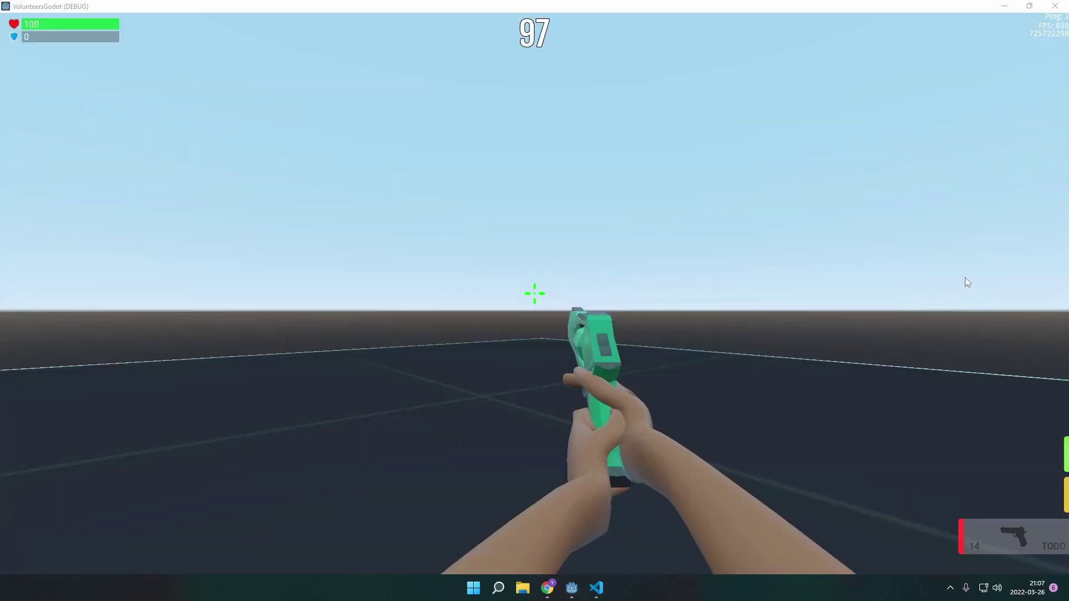
Step: Fire one pistol shot and switch to the assault rifle, followed by the first weapon slot
{"action": "left_click", "coordinate": [968, 283]}
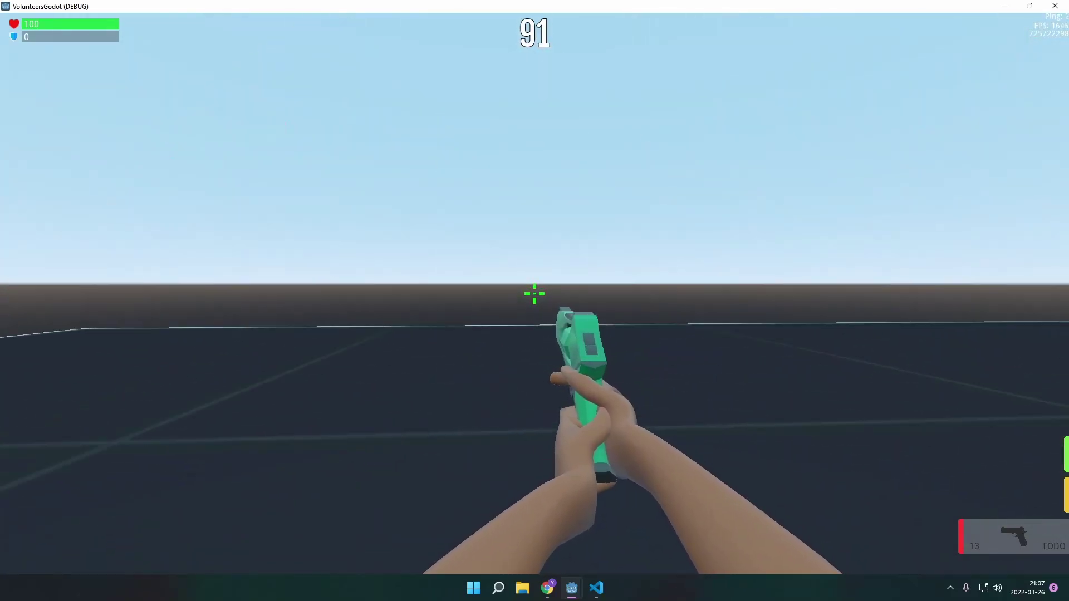
{"action": "key", "text": "2"}
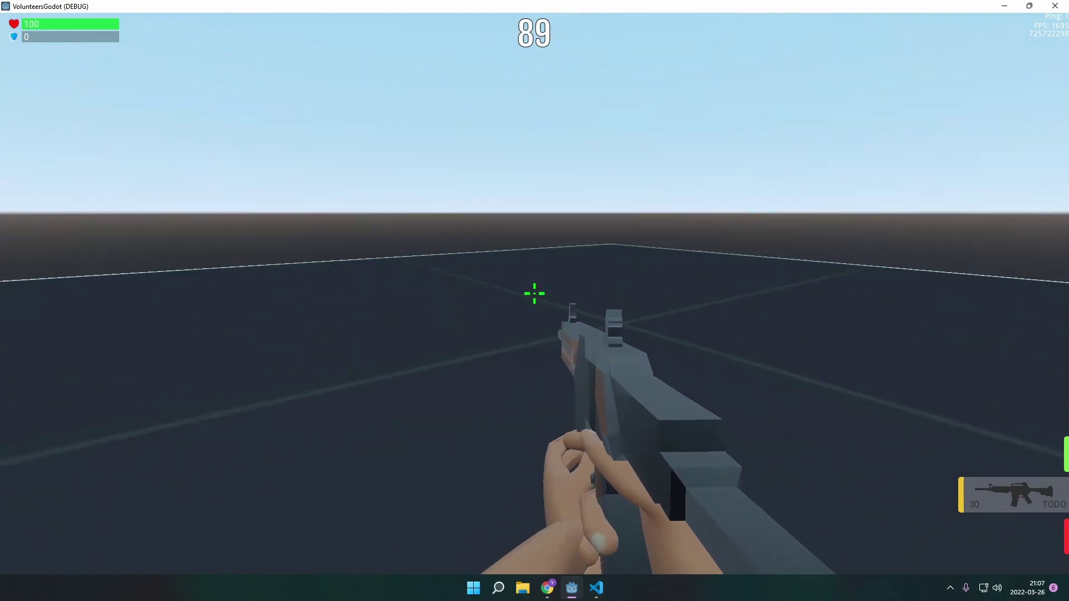
{"action": "key", "text": "1"}
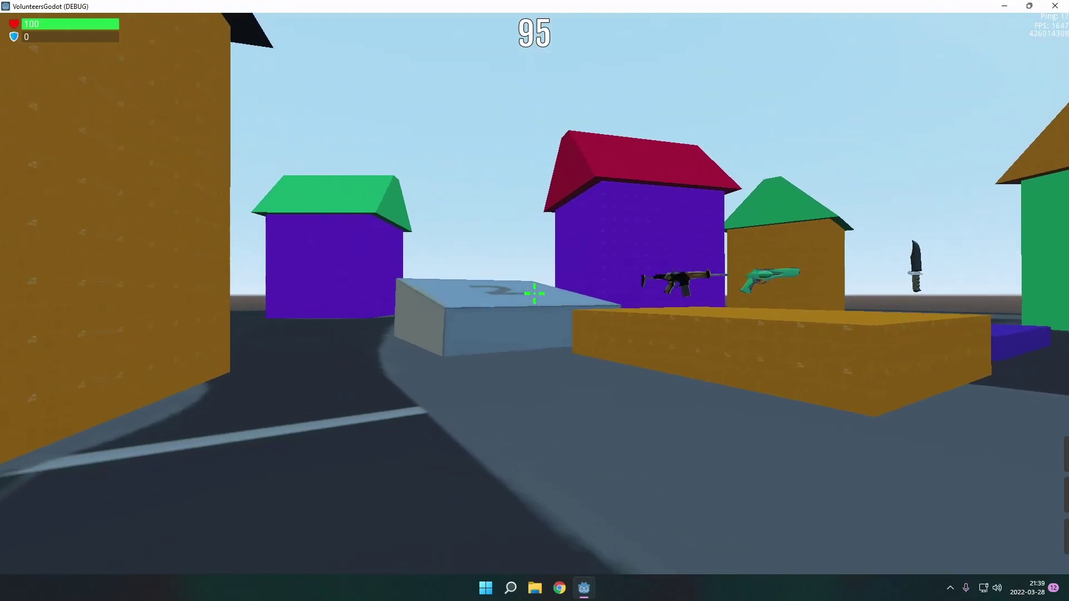
Step: Walk around the orange platform to view the floating rifle, pistol and knife pickups
{"action": "key", "text": "w"}
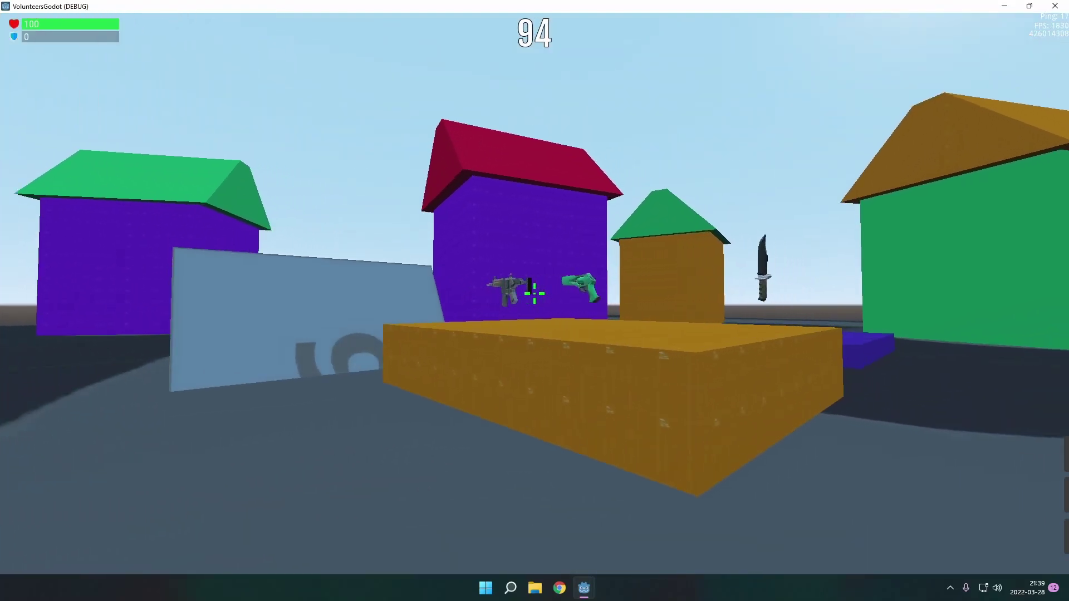
{"action": "key", "text": "d"}
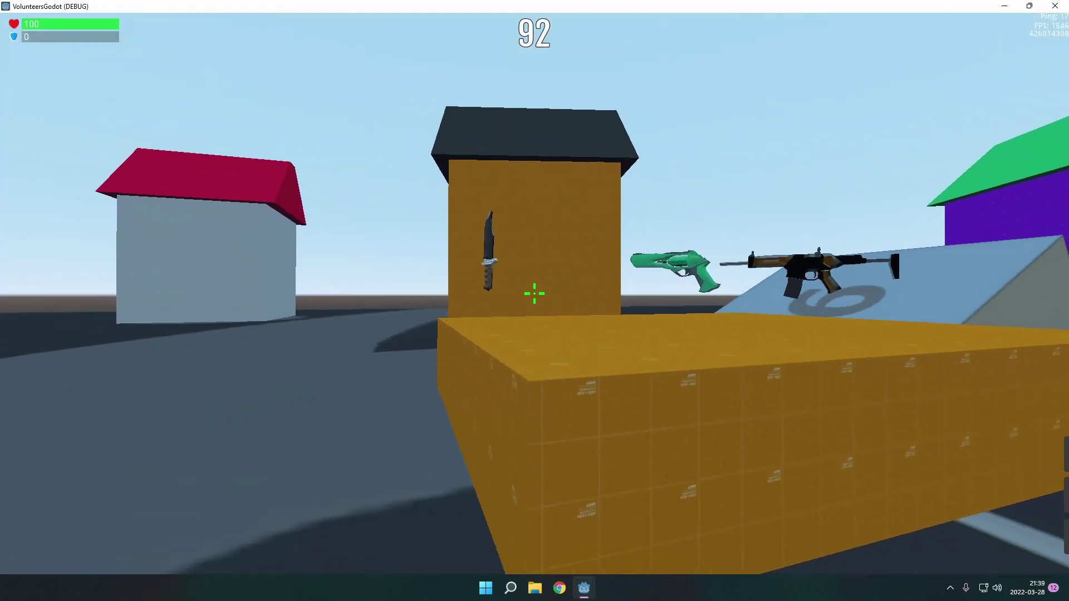
{"action": "key", "text": "d"}
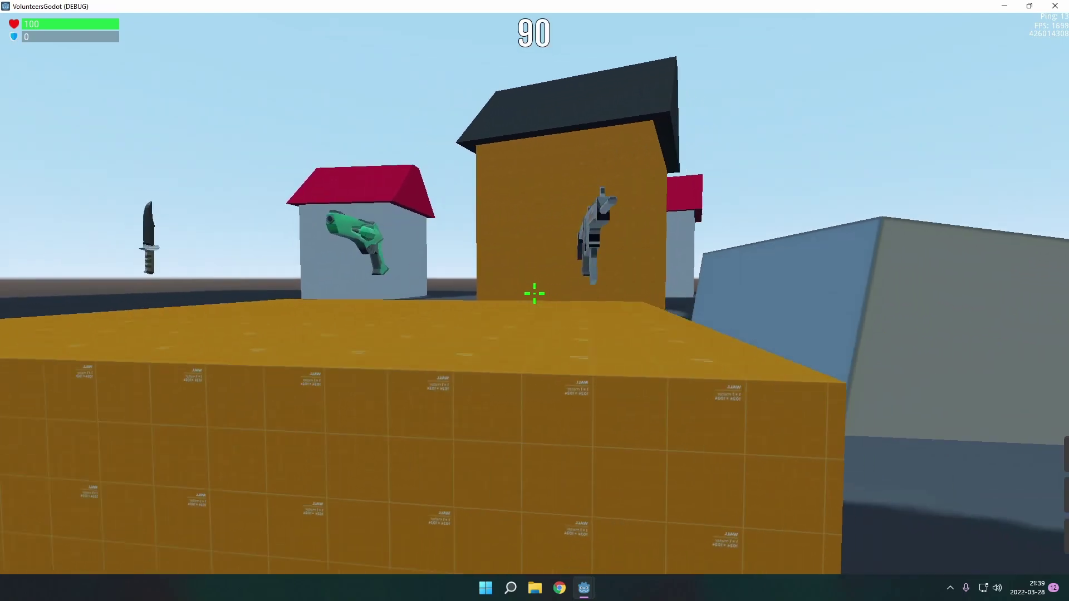
Step: Jump onto the orange platform, pick up the assault rifle and fire it
{"action": "key", "text": "space"}
{"action": "key", "text": "w"}
{"action": "key", "text": "e"}
{"action": "left_click", "coordinate": [535, 293]}
{"action": "key", "text": "a"}
{"action": "left_click", "coordinate": [534, 293]}
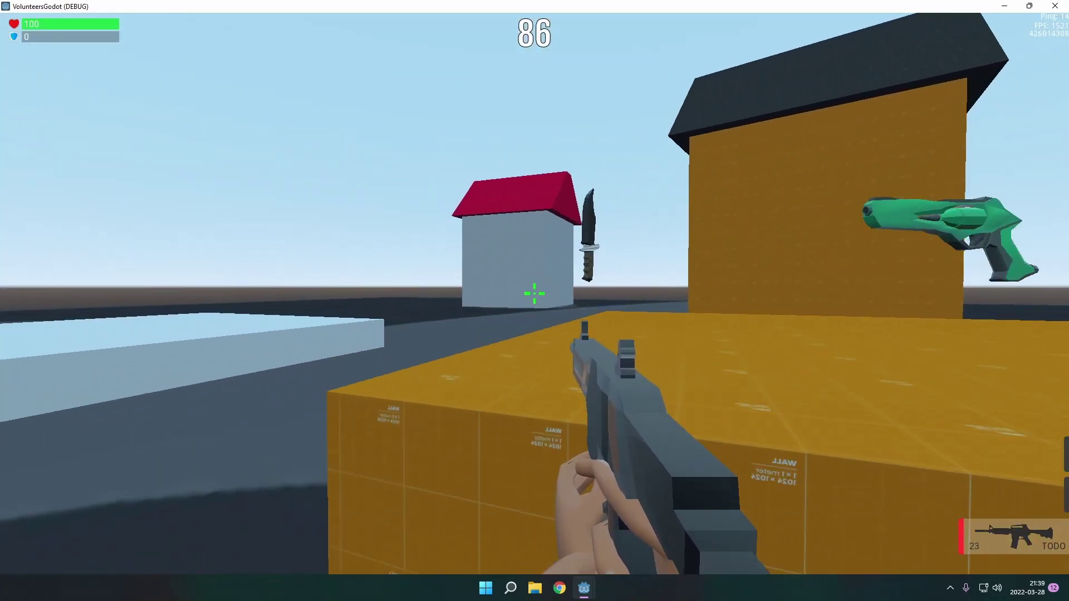
Step: Pick up the knife from the orange platform and equip it
{"action": "key", "text": "g"}
{"action": "key", "text": "w"}
{"action": "key", "text": "space"}
{"action": "key", "text": "e"}
{"action": "key", "text": "1"}
{"action": "key", "text": "2"}
{"action": "key", "text": "w"}
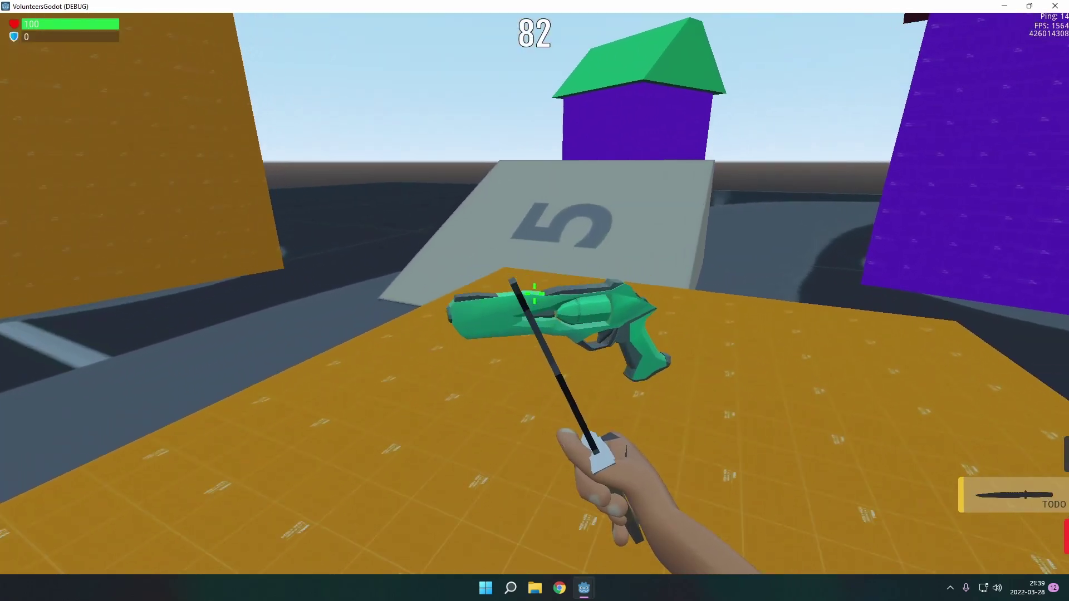
Step: Pick up the green pistol from the orange platform and equip it
{"action": "key", "text": "w"}
{"action": "key", "text": "2"}
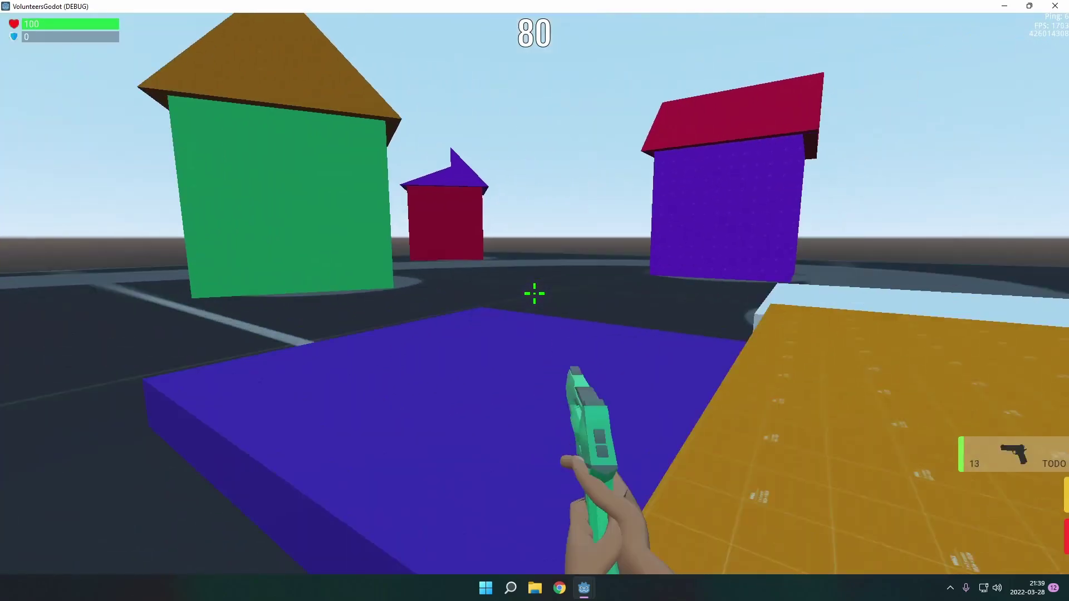
{"action": "key", "text": "w"}
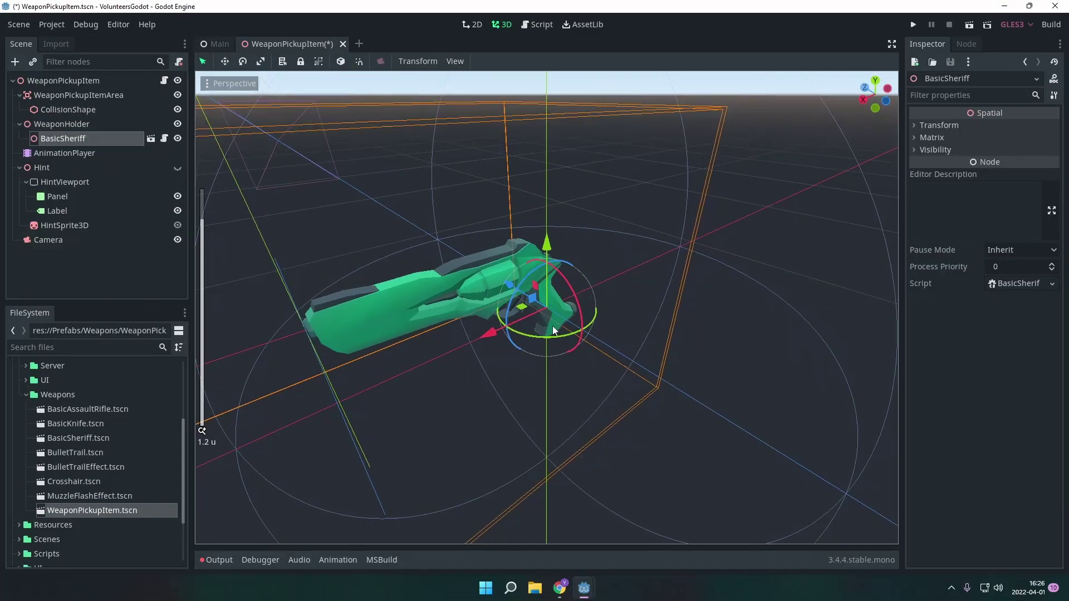
Step: Open the AnimationPlayer's animation in WeaponPickupItem and inspect the weapon under WeaponHolder from several angles
{"action": "scroll", "coordinate": [546, 295], "scroll_direction": "down", "scroll_amount": 5}
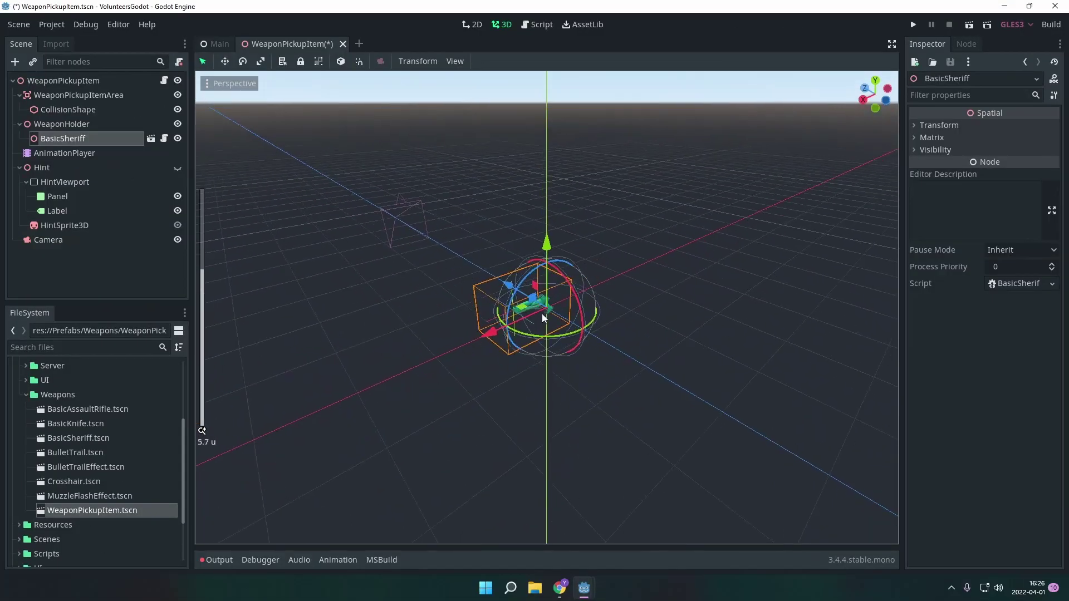
{"action": "left_click", "coordinate": [64, 158]}
{"action": "left_click", "coordinate": [71, 145]}
{"action": "scroll", "coordinate": [591, 231], "scroll_direction": "up", "scroll_amount": 1}
{"action": "middle_click_drag", "start_coordinate": [590, 230], "coordinate": [553, 226]}
{"action": "left_click", "coordinate": [698, 253]}
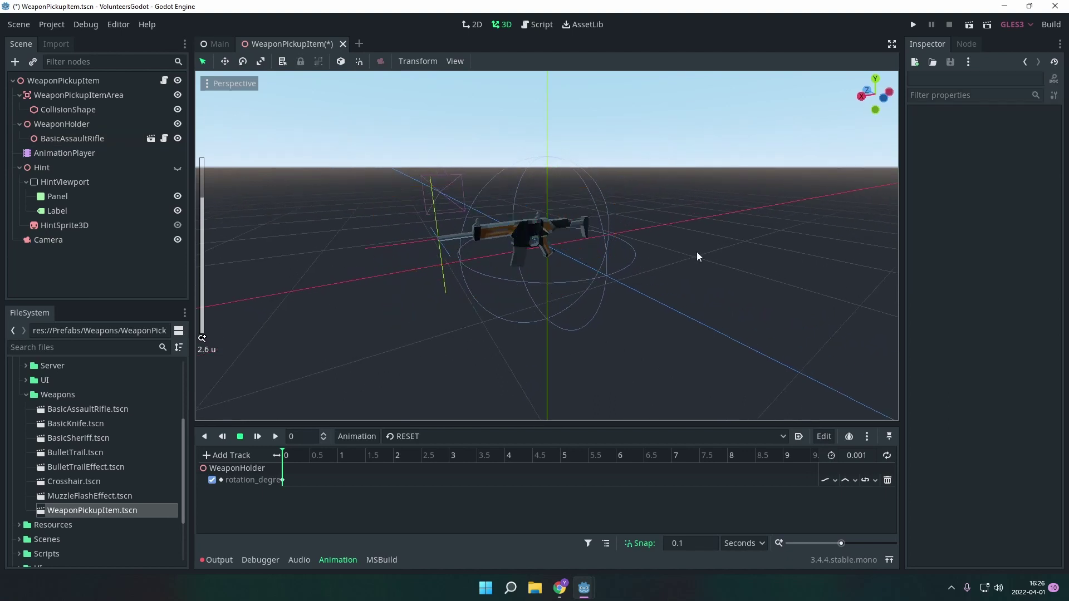
{"action": "middle_click_drag", "start_coordinate": [720, 254], "coordinate": [656, 265]}
{"action": "scroll", "coordinate": [575, 278], "scroll_direction": "up", "scroll_amount": 1}
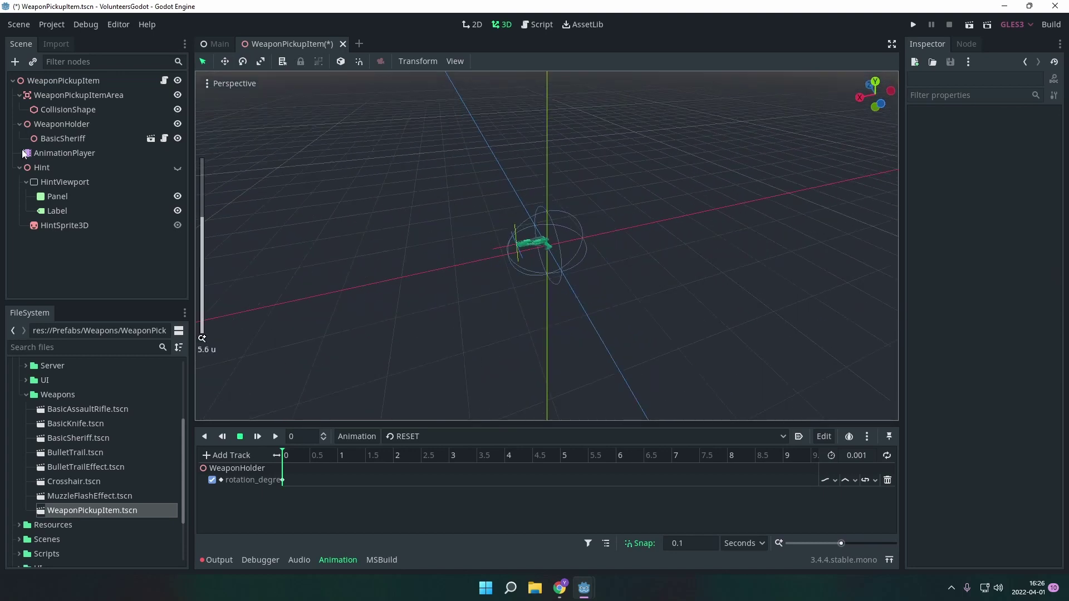
Step: Delete the BasicSheriff node from WeaponHolder
{"action": "left_click", "coordinate": [54, 138]}
{"action": "key", "text": "Delete"}
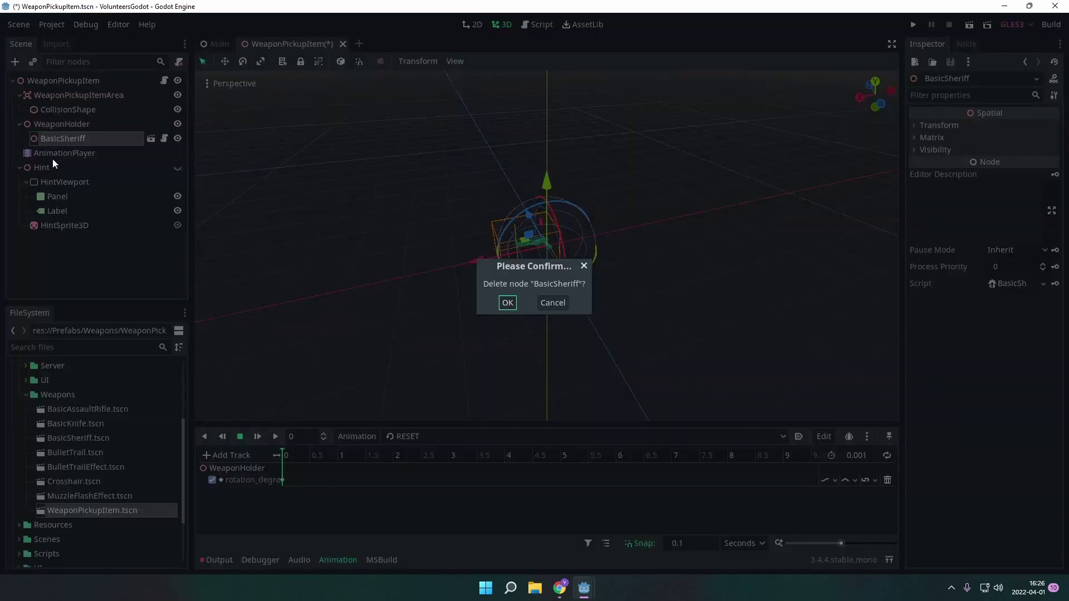
{"action": "key", "text": "Return"}
Step: Make the Hint node visible and inspect its F prompt from different viewing angles
{"action": "left_click", "coordinate": [178, 152]}
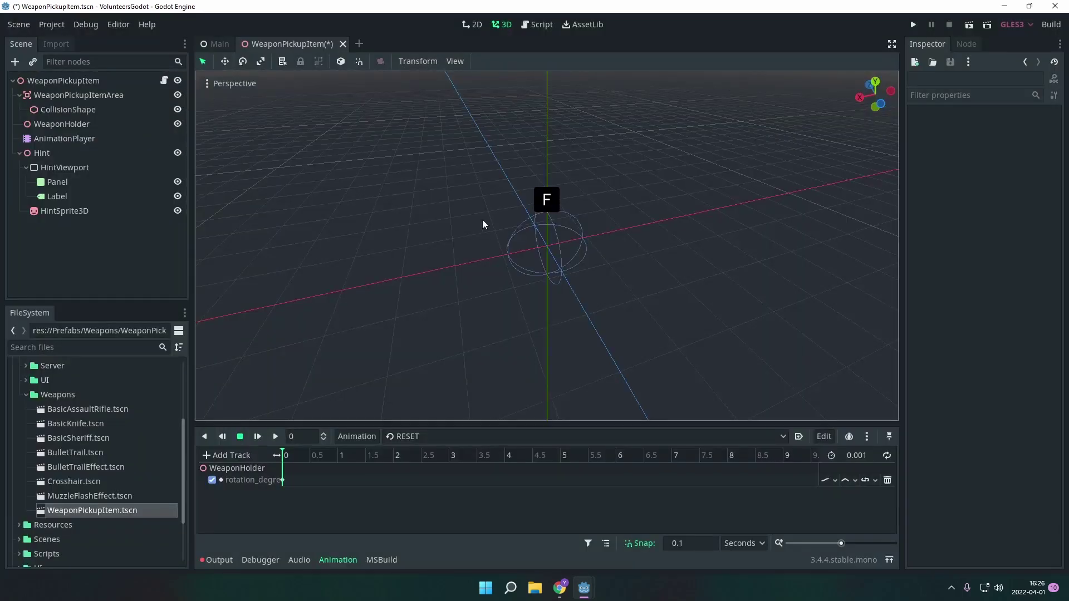
{"action": "middle_click_drag", "start_coordinate": [484, 220], "coordinate": [676, 178]}
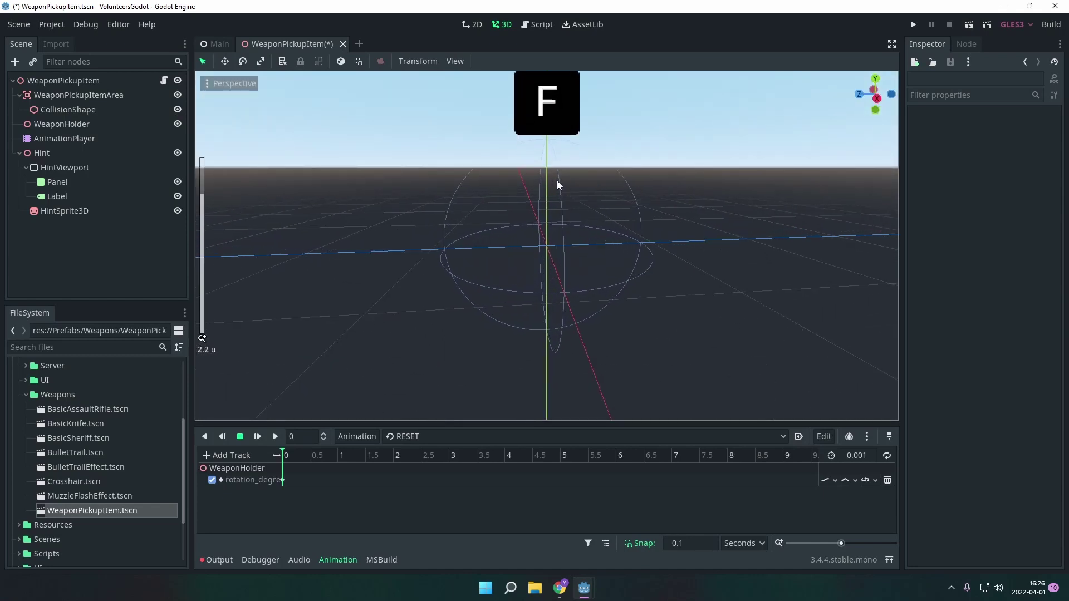
{"action": "middle_click_drag", "start_coordinate": [560, 186], "coordinate": [582, 223]}
{"action": "middle_click_drag", "start_coordinate": [565, 179], "coordinate": [506, 207]}
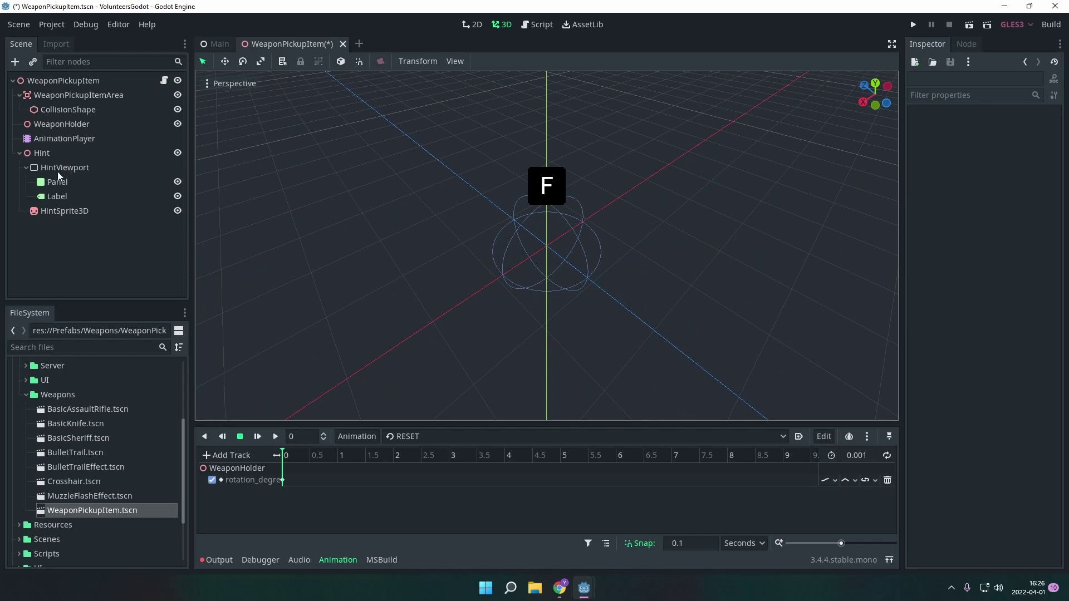
Step: Select HintSprite3D and examine the options of its Billboard flag
{"action": "left_click", "coordinate": [51, 213]}
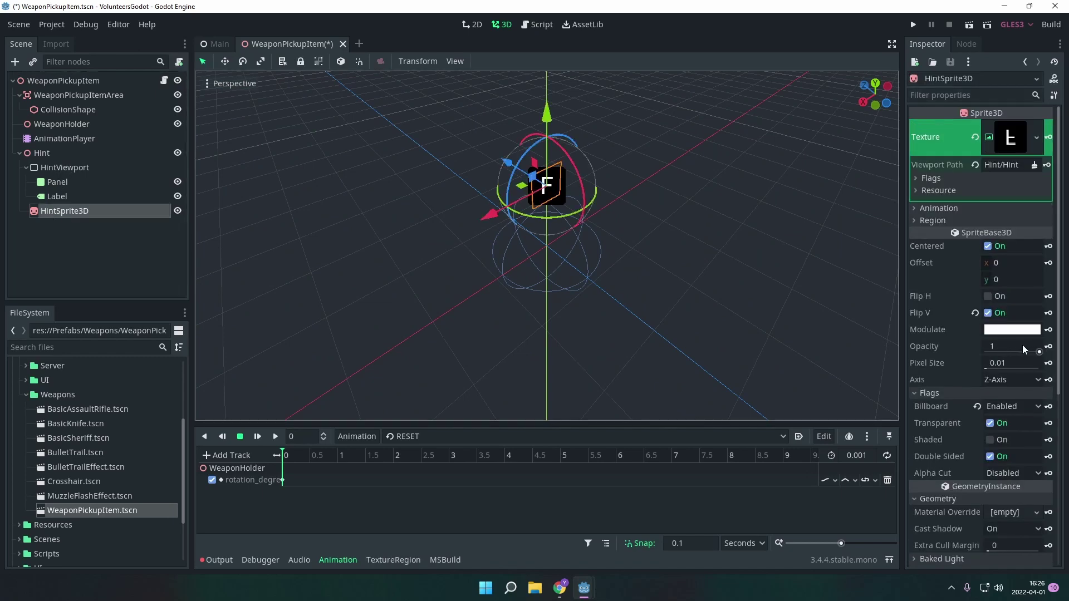
{"action": "scroll", "coordinate": [1022, 348], "scroll_direction": "down", "scroll_amount": 2}
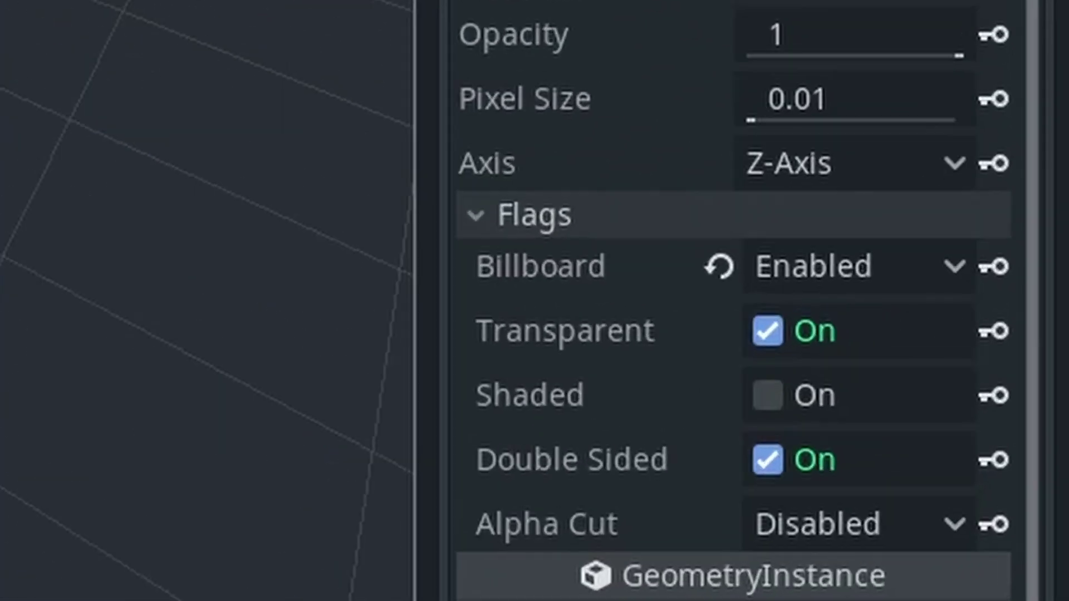
{"action": "left_click", "coordinate": [814, 267]}
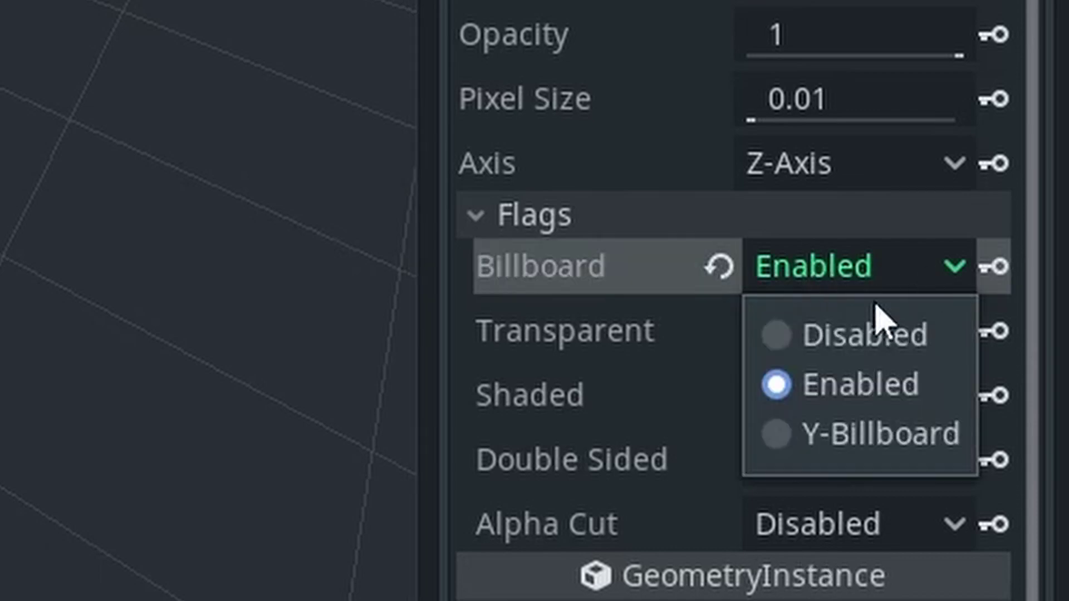
{"action": "left_click", "coordinate": [20, 201]}
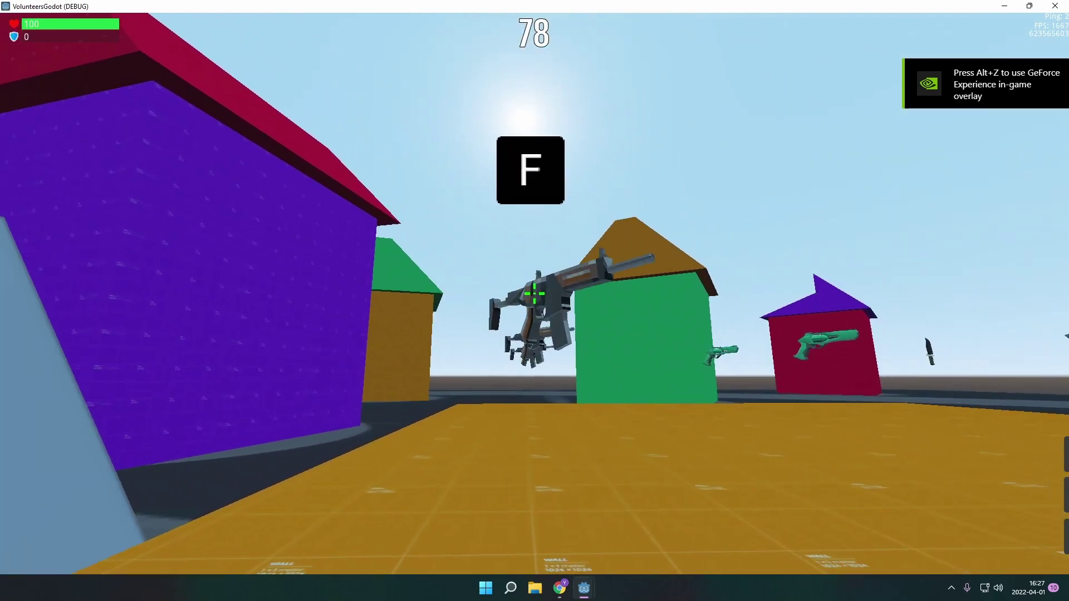
Step: In the running game, pick up the assault rifle showing the F prompt and move toward the other pickups
{"action": "key", "text": "f"}
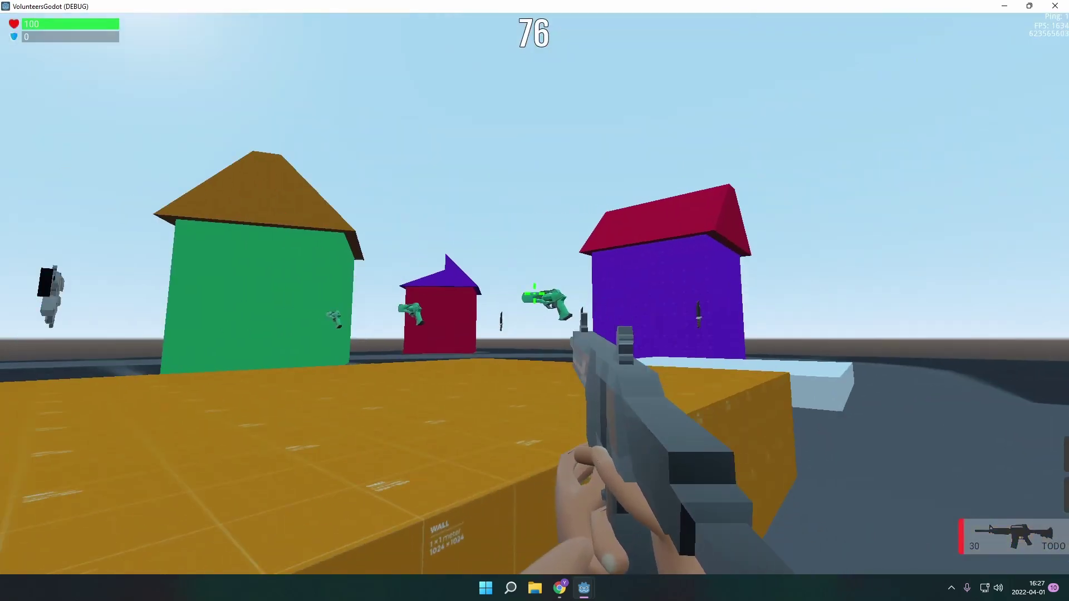
{"action": "key", "text": "f"}
{"action": "key", "text": "d"}
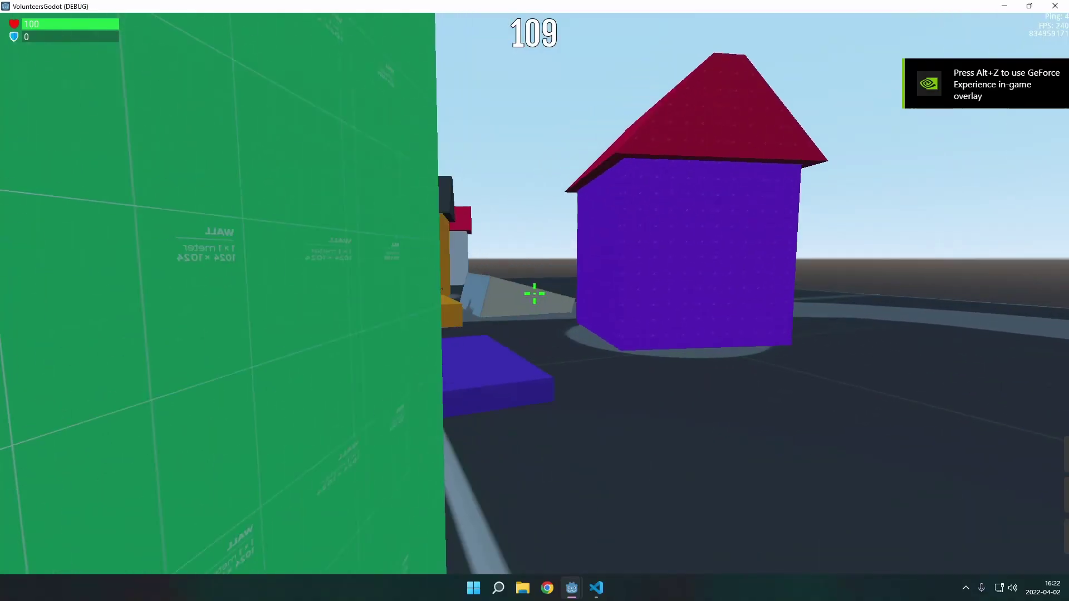
Step: Walk from the green house to the orange platform and collect the assault rifle
{"action": "key", "text": "w"}
{"action": "key", "text": "a"}
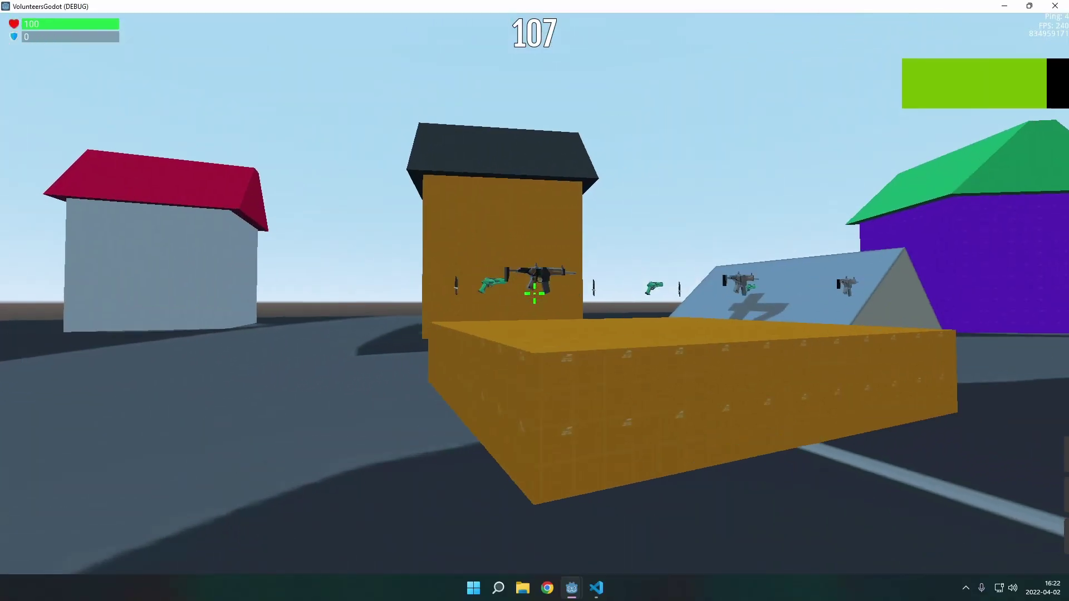
{"action": "key", "text": "w"}
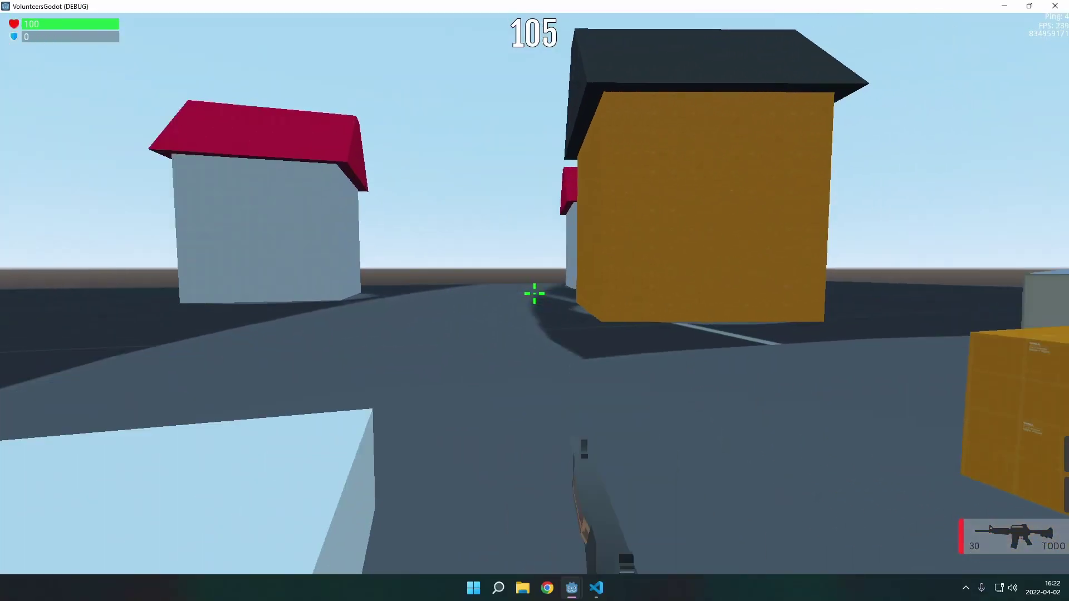
Step: Carry the assault rifle to the orange house and test dropping it in front of the wall
{"action": "key", "text": "g"}
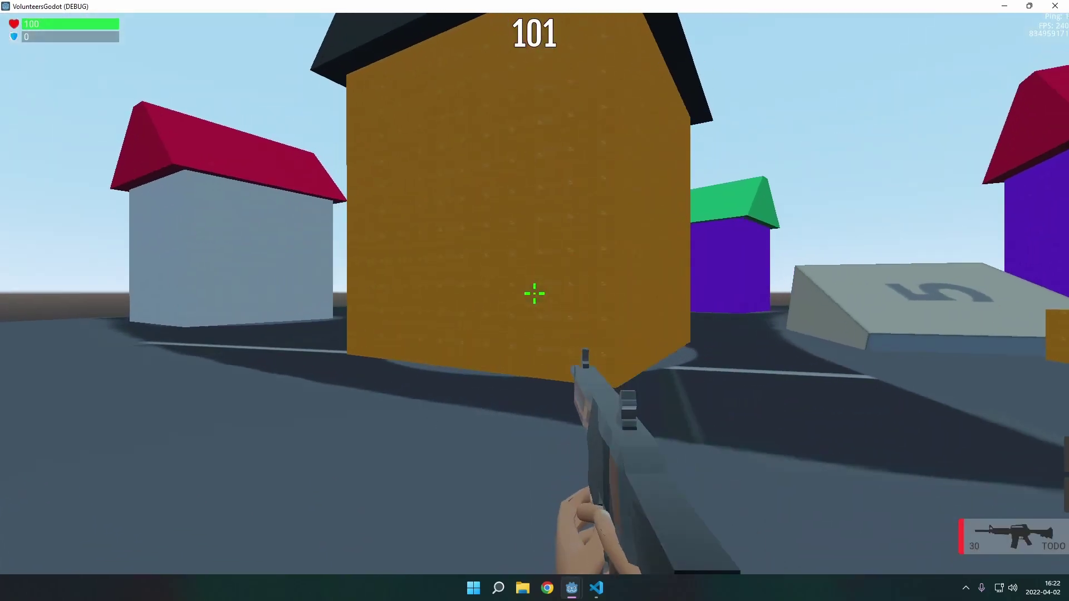
{"action": "key", "text": "w"}
{"action": "key", "text": "g"}
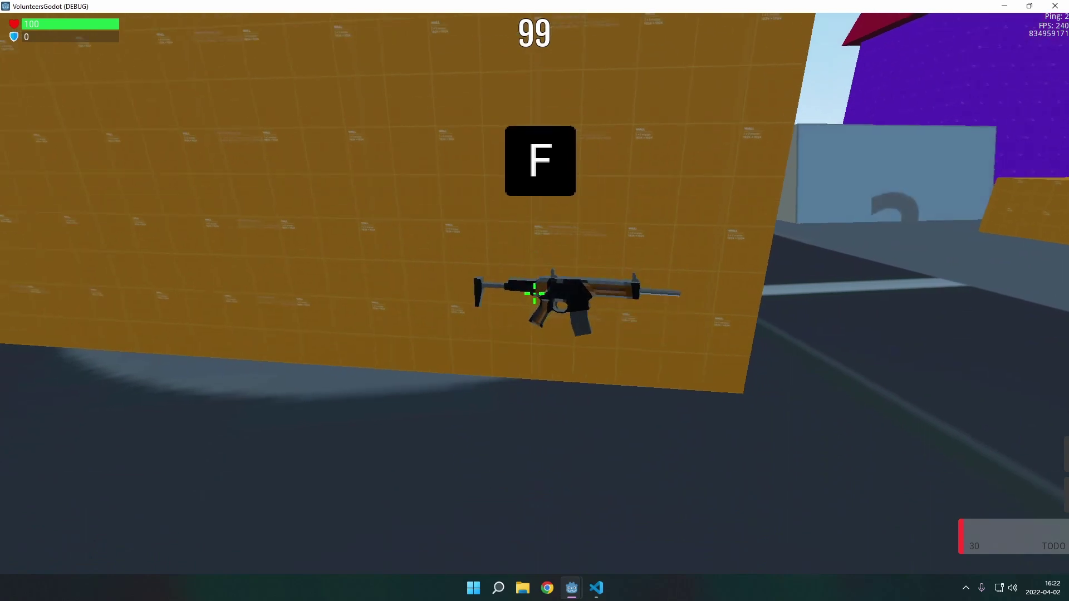
{"action": "key", "text": "g"}
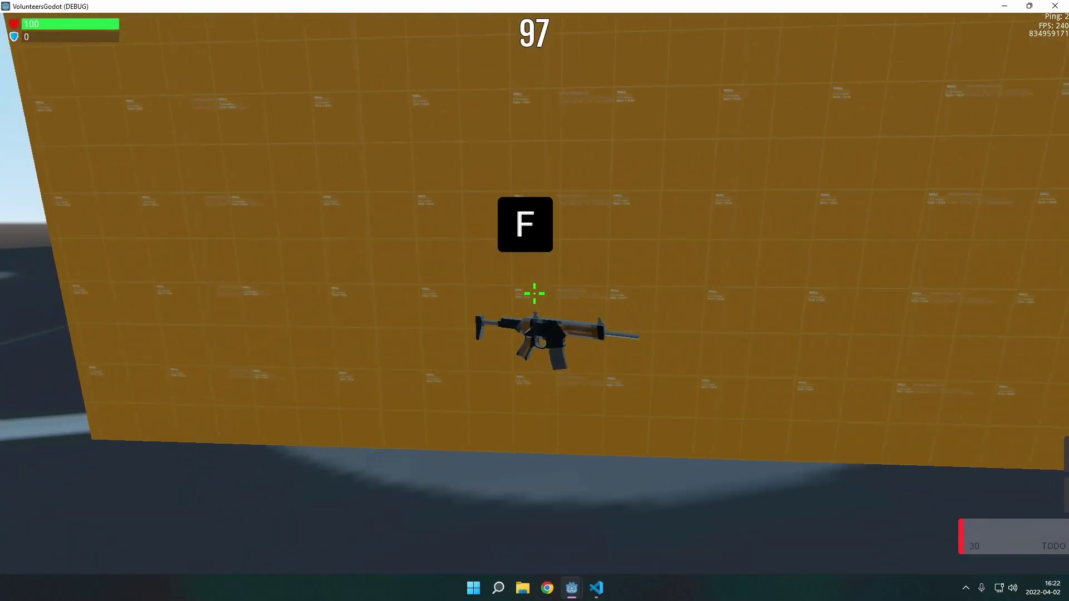
Step: Pick up the assault rifle at the orange wall, carry it around the corner and drop it beside the orange platform
{"action": "key", "text": "f"}
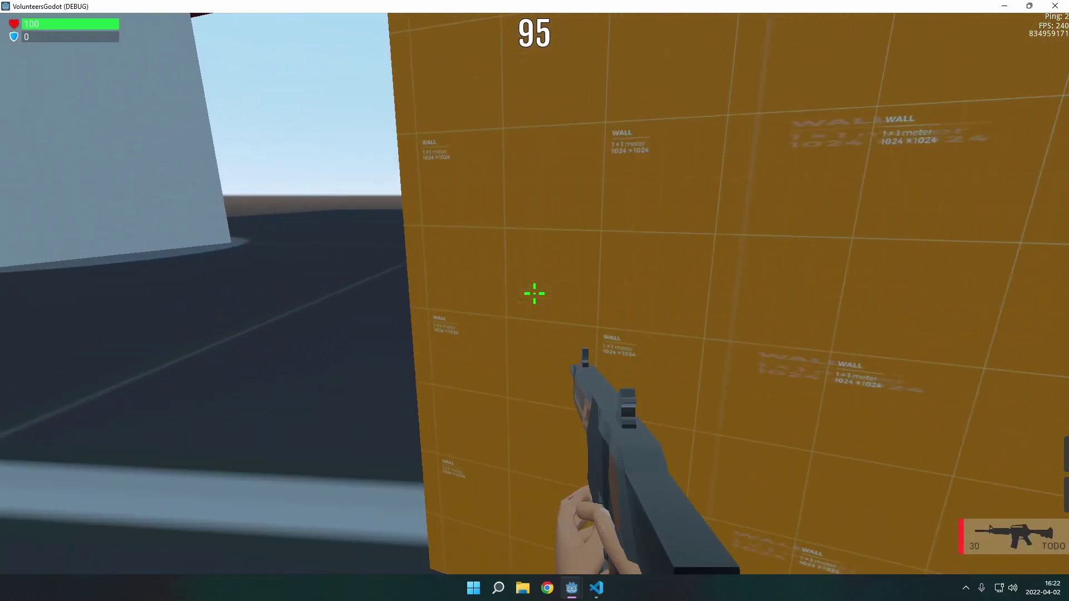
{"action": "key", "text": "w"}
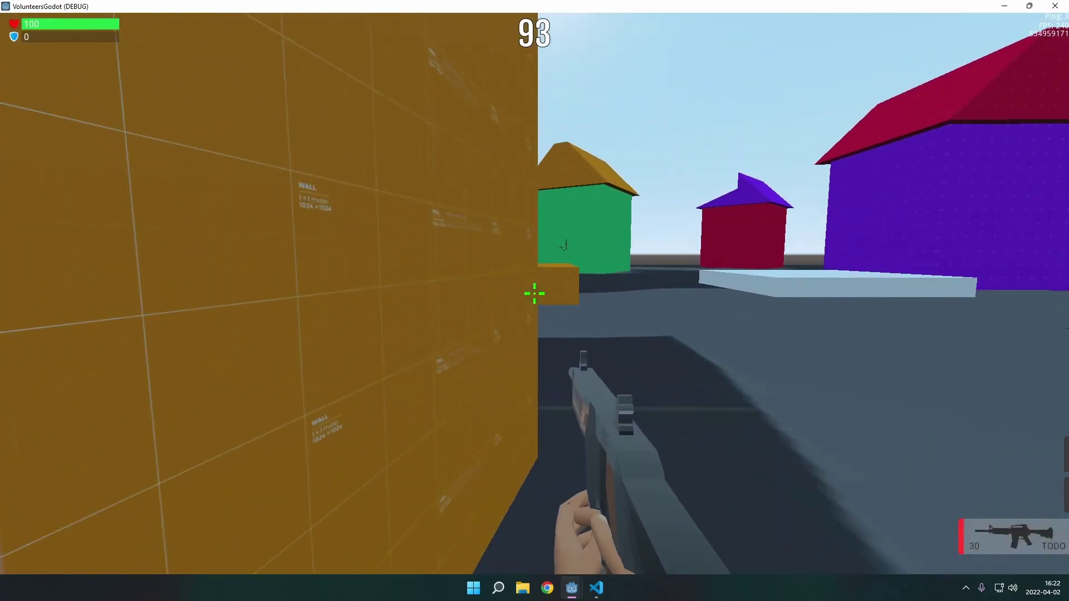
{"action": "key", "text": "g"}
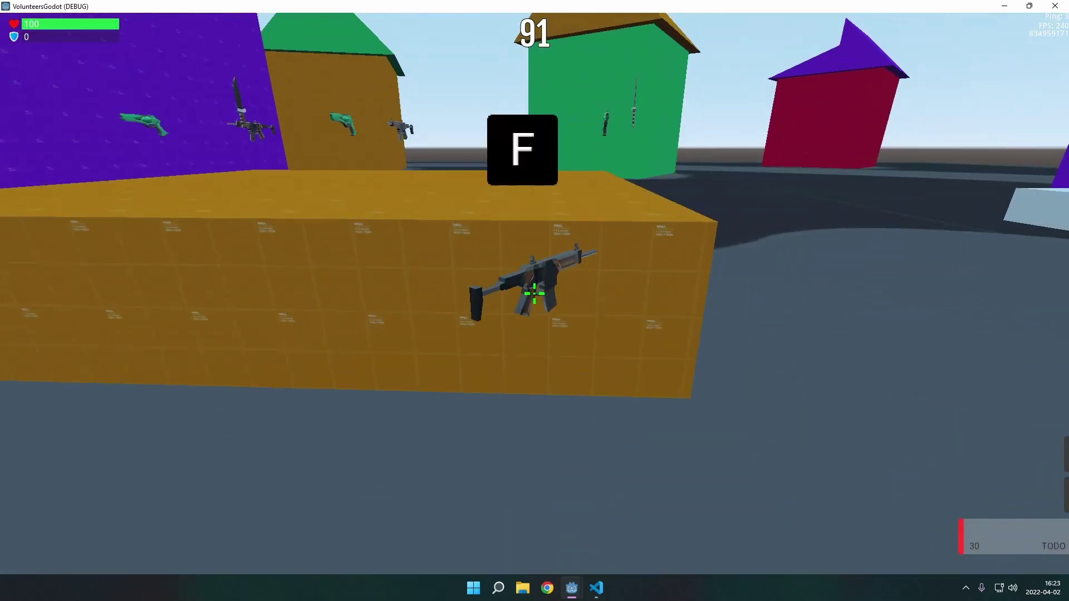
Step: Retrieve the dropped assault rifle, collect the weapons on the orange platform and switch to the first weapon slot
{"action": "key", "text": "f"}
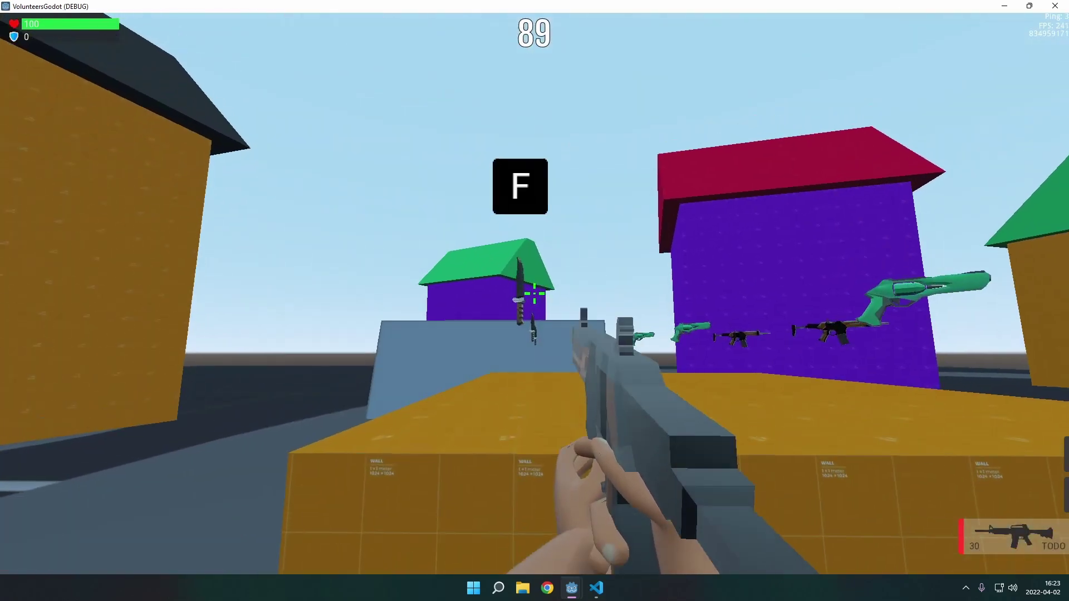
{"action": "key", "text": "f"}
{"action": "key", "text": "f"}
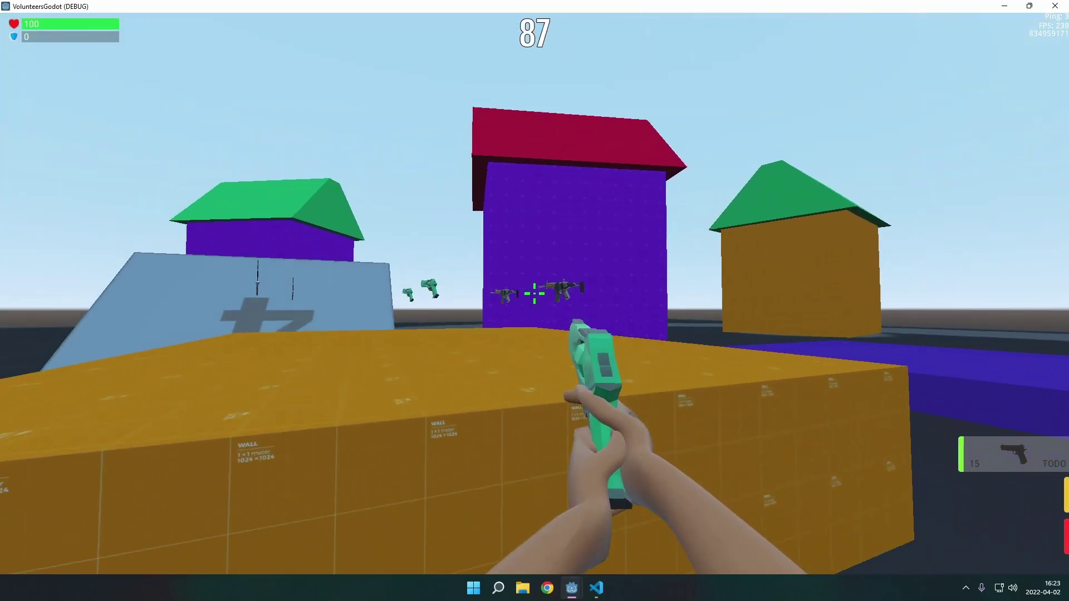
{"action": "key", "text": "1"}
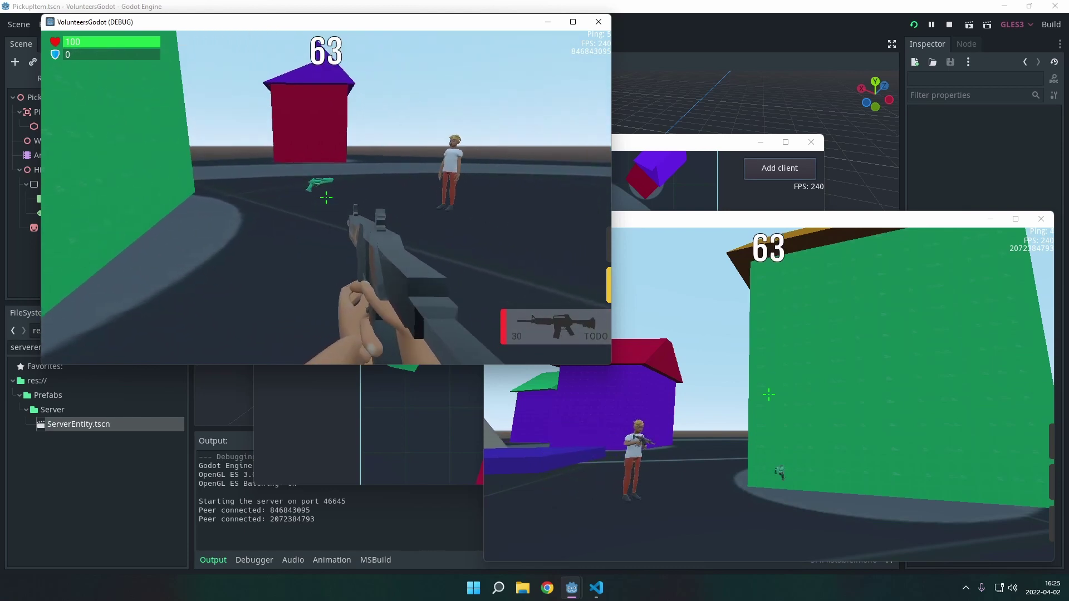
Step: With two clients running, test dropping the assault rifle near the other player and picking it back up
{"action": "key", "text": "w"}
{"action": "key", "text": "d"}
{"action": "key", "text": "s"}
{"action": "key", "text": "d"}
{"action": "key", "text": "space"}
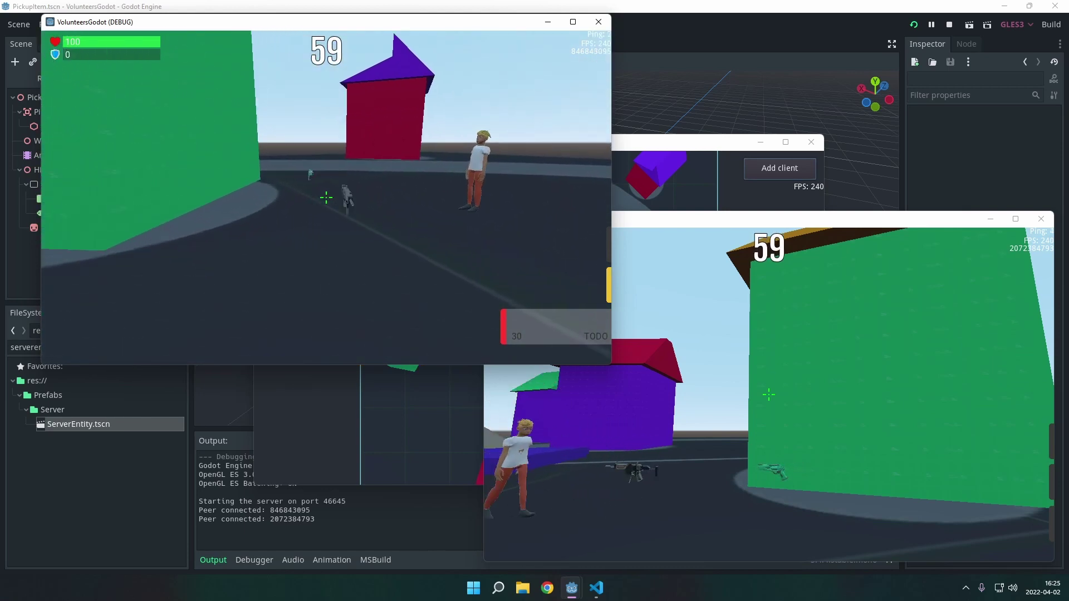
{"action": "key", "text": "w"}
{"action": "key", "text": "w"}
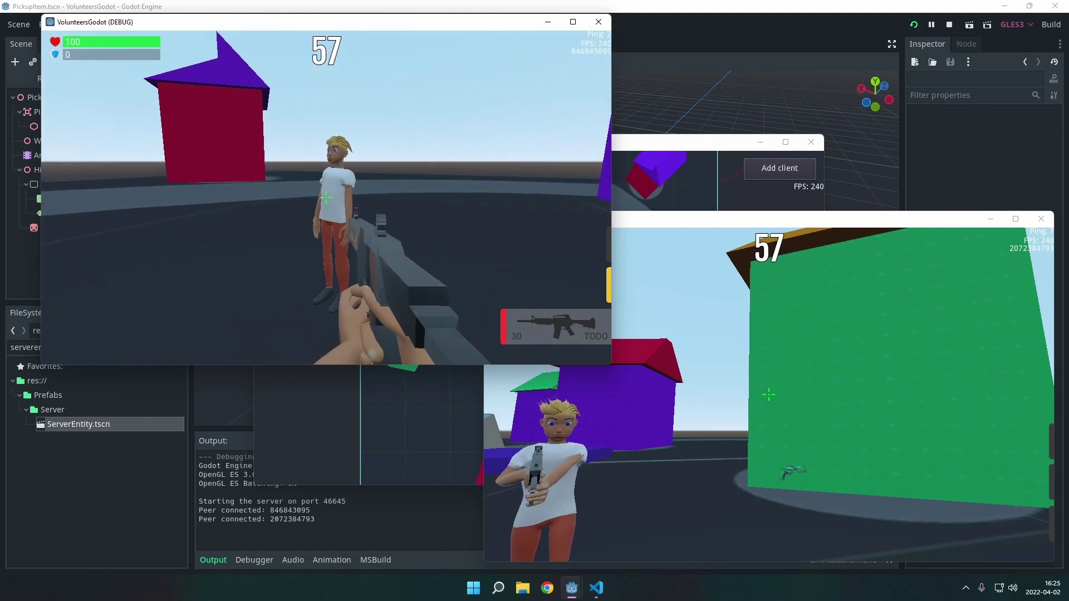
Step: Drop the assault rifle beside the other player to hand it over, and back away toward the green house
{"action": "key", "text": "g"}
{"action": "key", "text": "s"}
{"action": "key", "text": "w"}
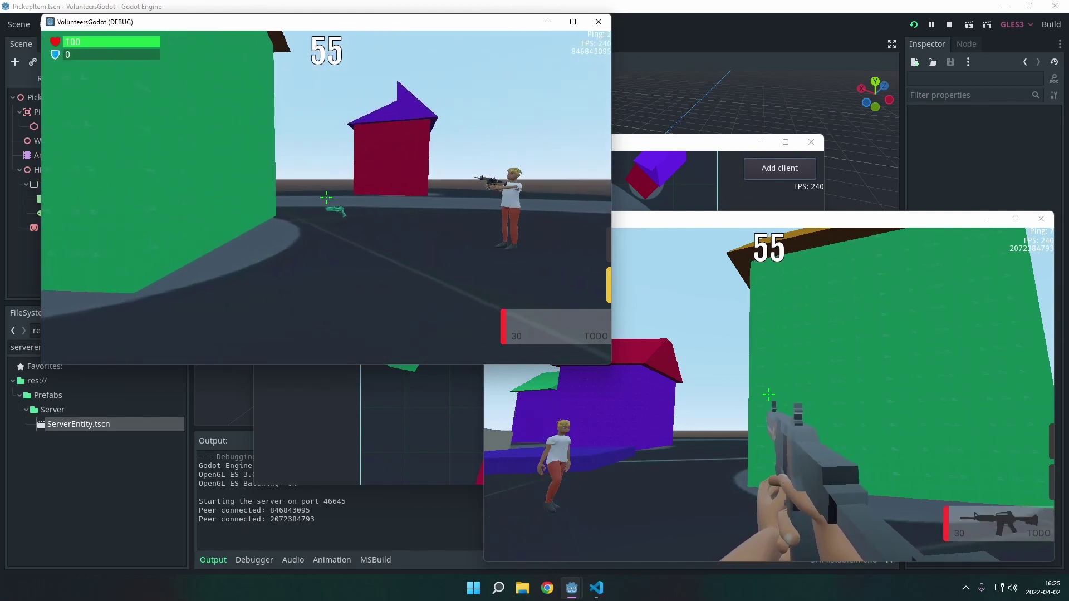
{"action": "key", "text": "f"}
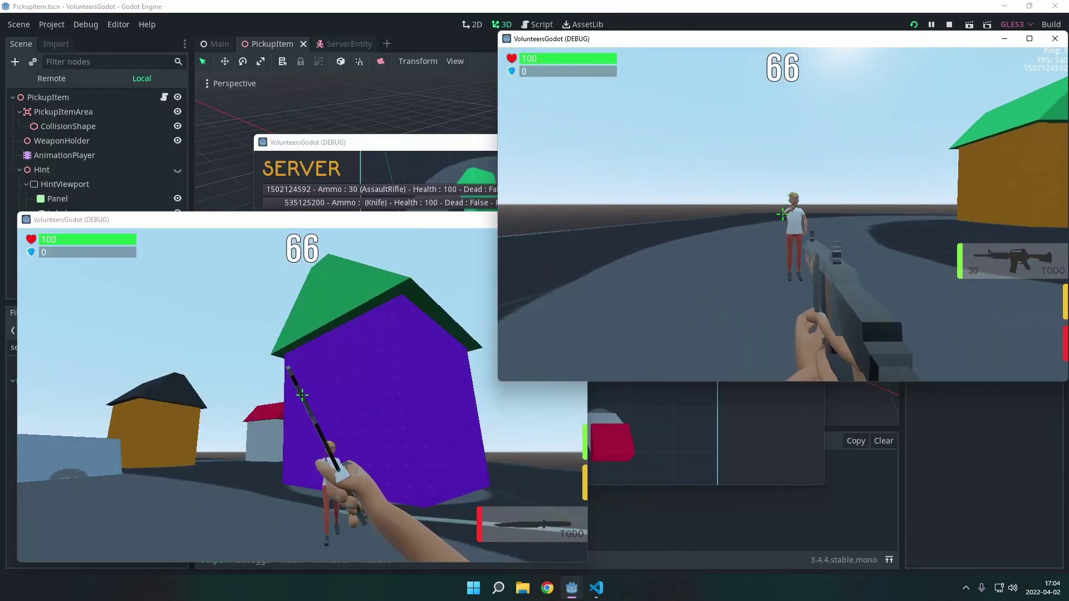
Step: Shoot the knife-carrying player with the assault rifle until they die, and approach the weapons they drop
{"action": "key", "text": "w"}
{"action": "key", "text": "d"}
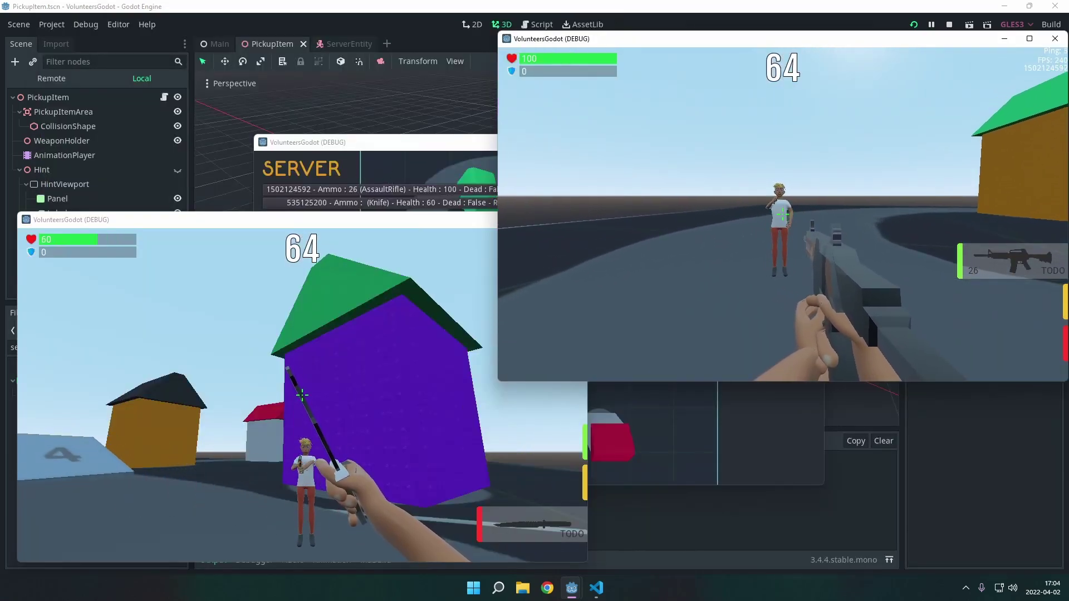
{"action": "left_click", "coordinate": [783, 215]}
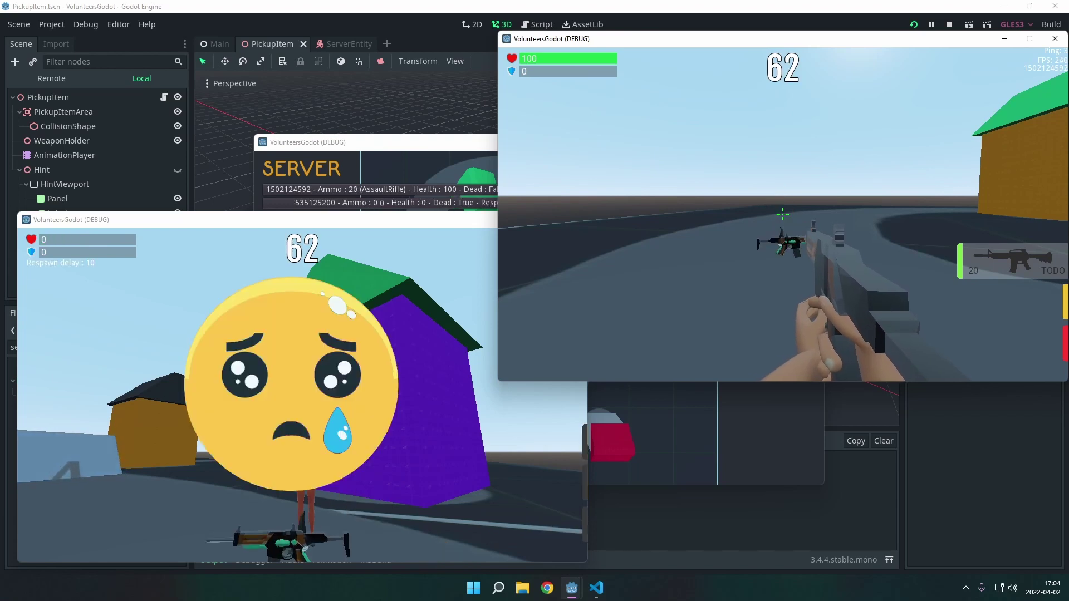
{"action": "key", "text": "w"}
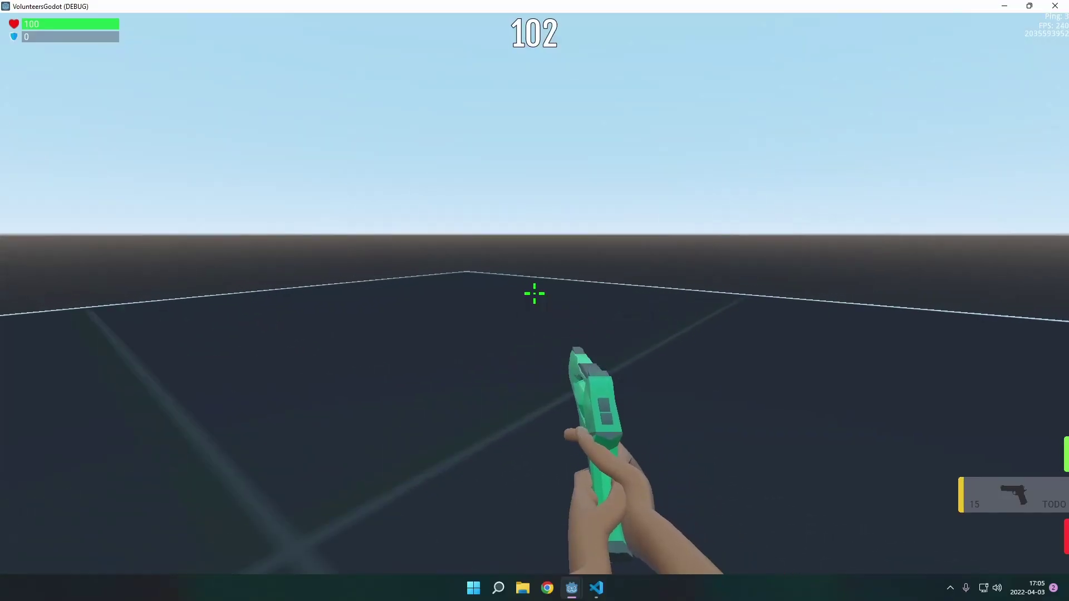
Step: Drop the pistol and the assault rifle near the map's edge, and close the game client
{"action": "key", "text": "g"}
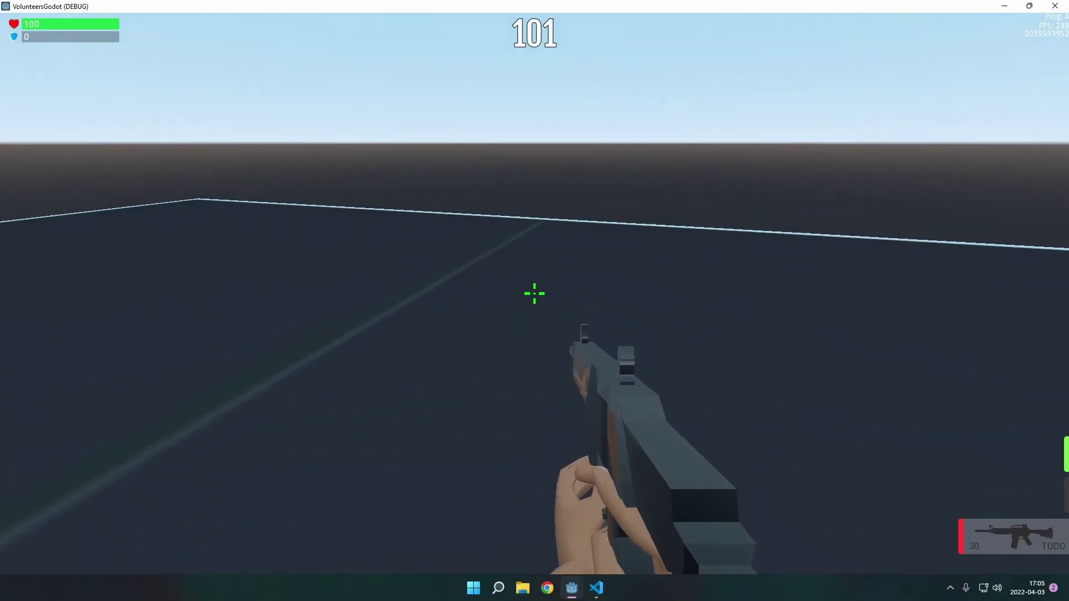
{"action": "key", "text": "g"}
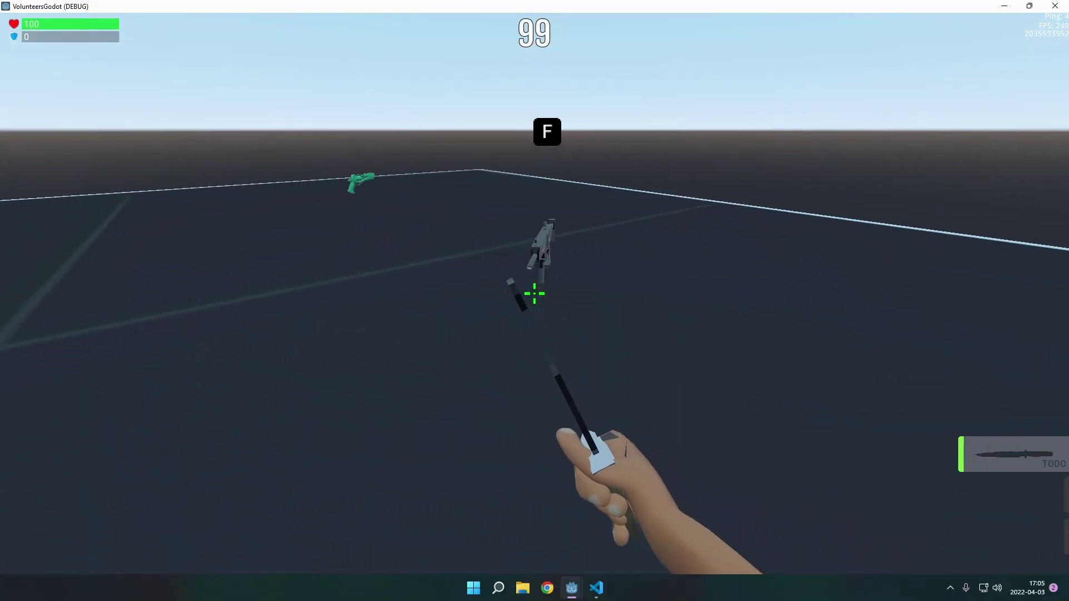
{"action": "key", "text": "Escape"}
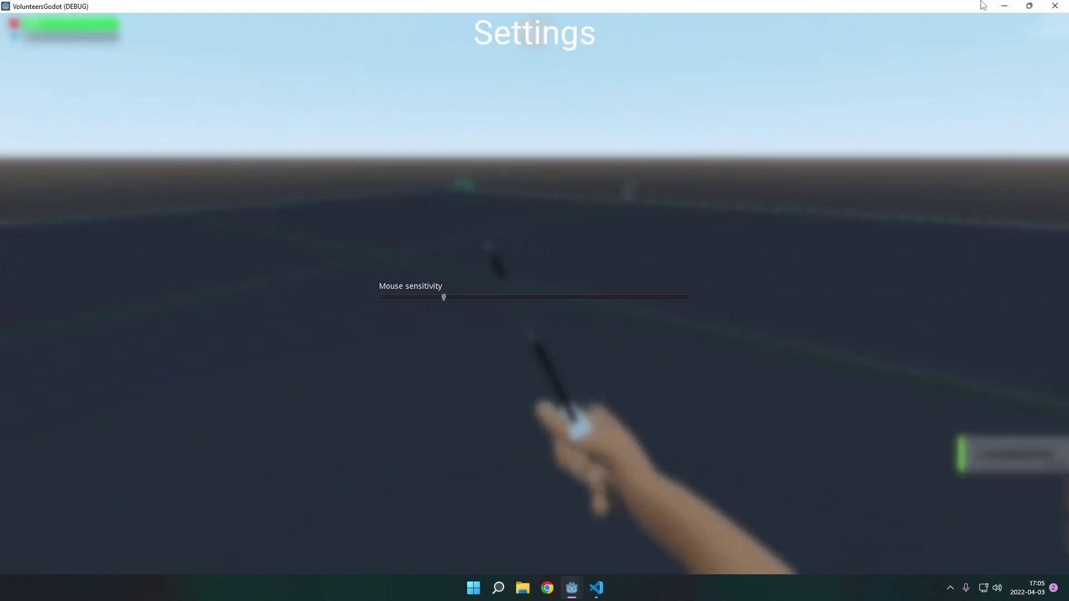
{"action": "left_click", "coordinate": [1055, 6]}
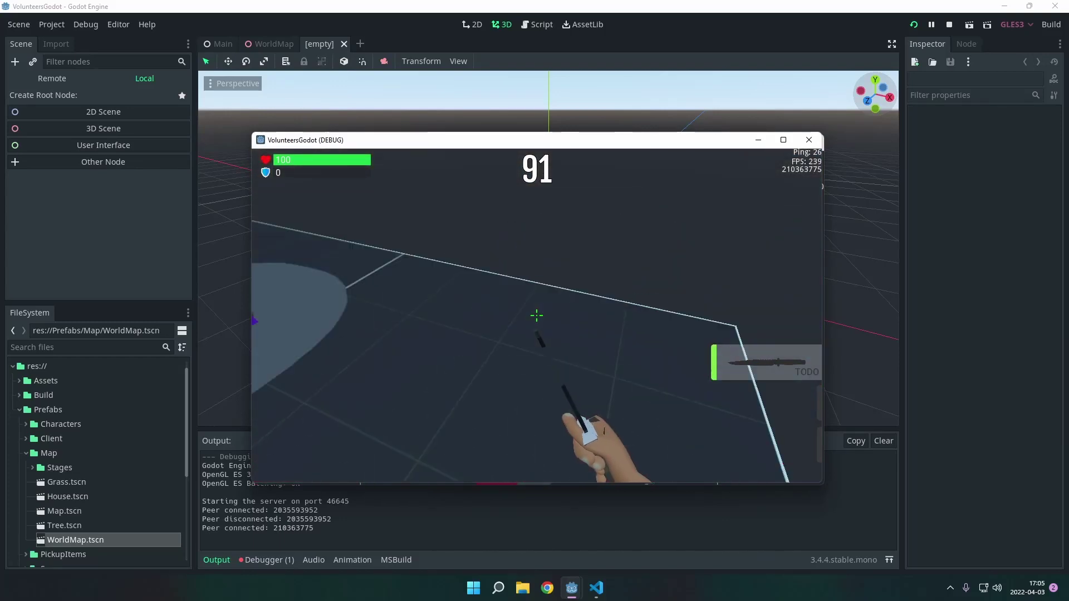
Step: Walk toward the white house in the newly connected client and maximize its game window
{"action": "key", "text": "w"}
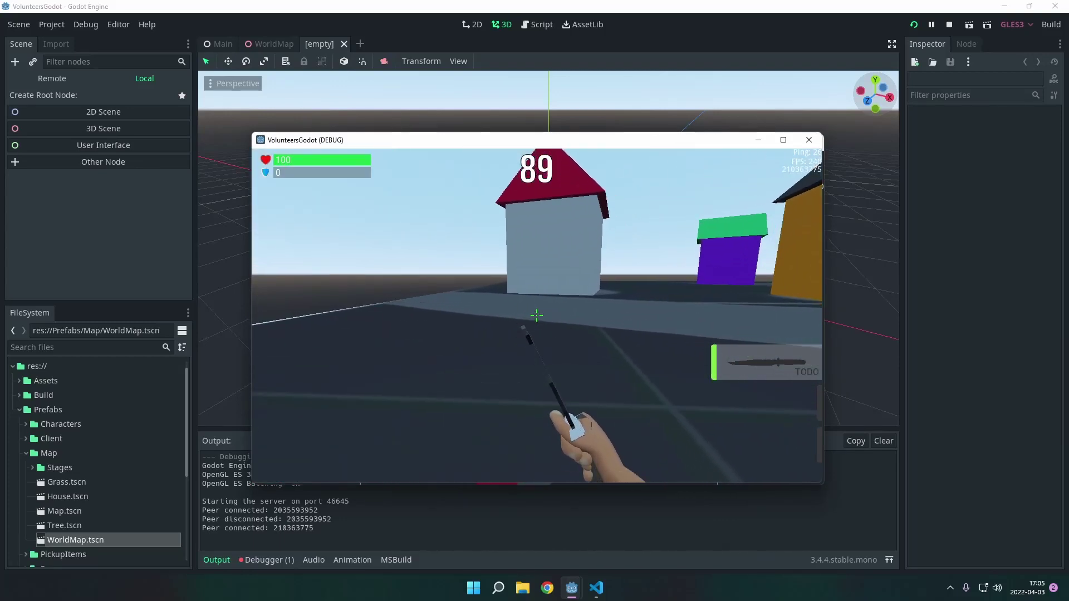
{"action": "key", "text": "Escape"}
{"action": "left_click", "coordinate": [783, 139]}
{"action": "key", "text": "Escape"}
{"action": "key", "text": "w"}
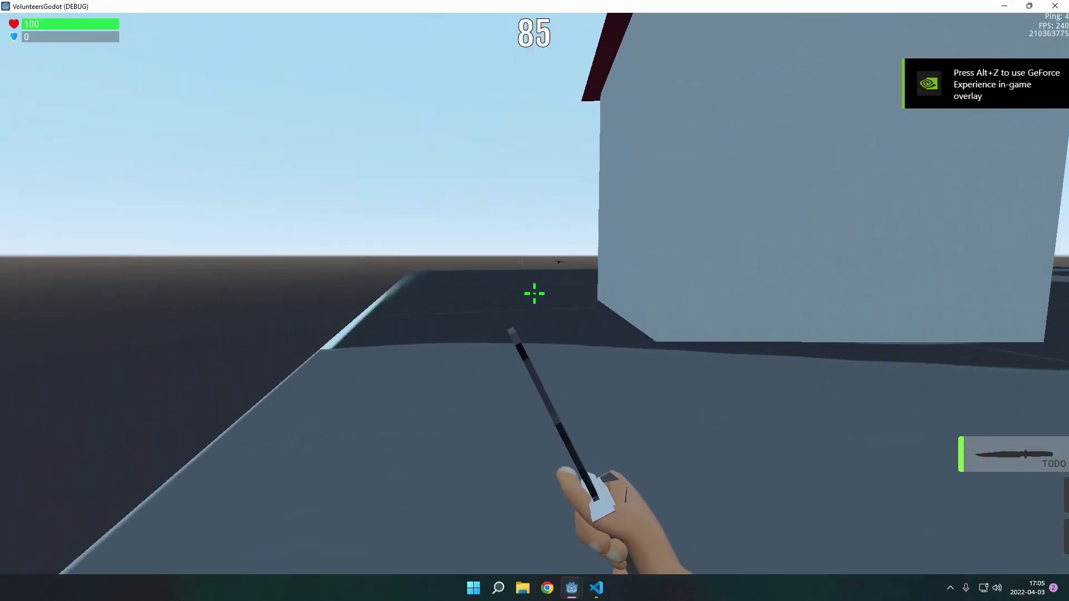
Step: Walk past the white house to the weapons left by the previous client and pick up the assault rifle
{"action": "key", "text": "w"}
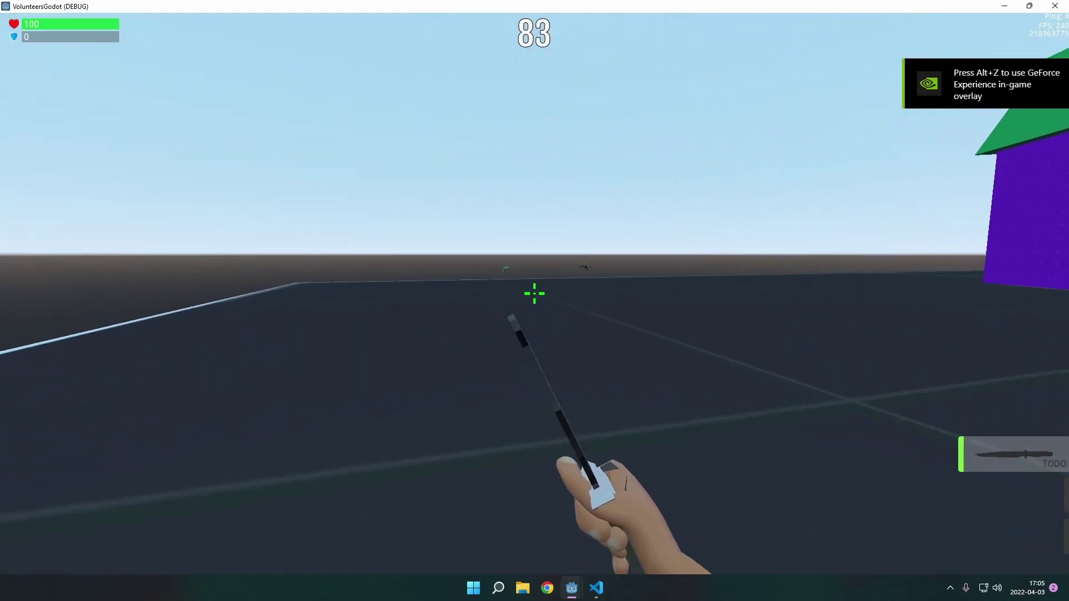
{"action": "key", "text": "w"}
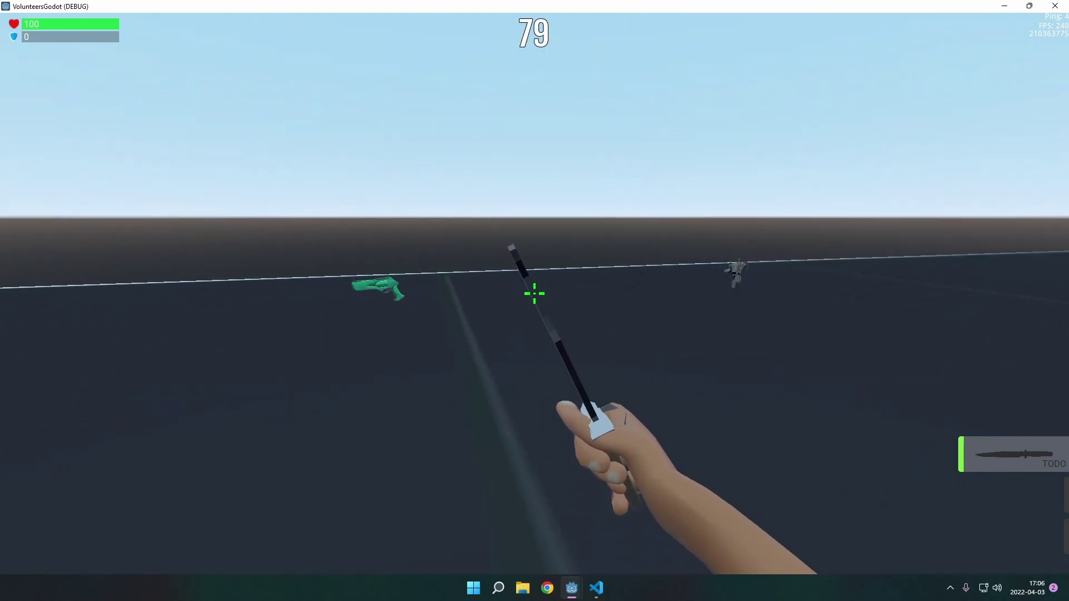
{"action": "key", "text": "w"}
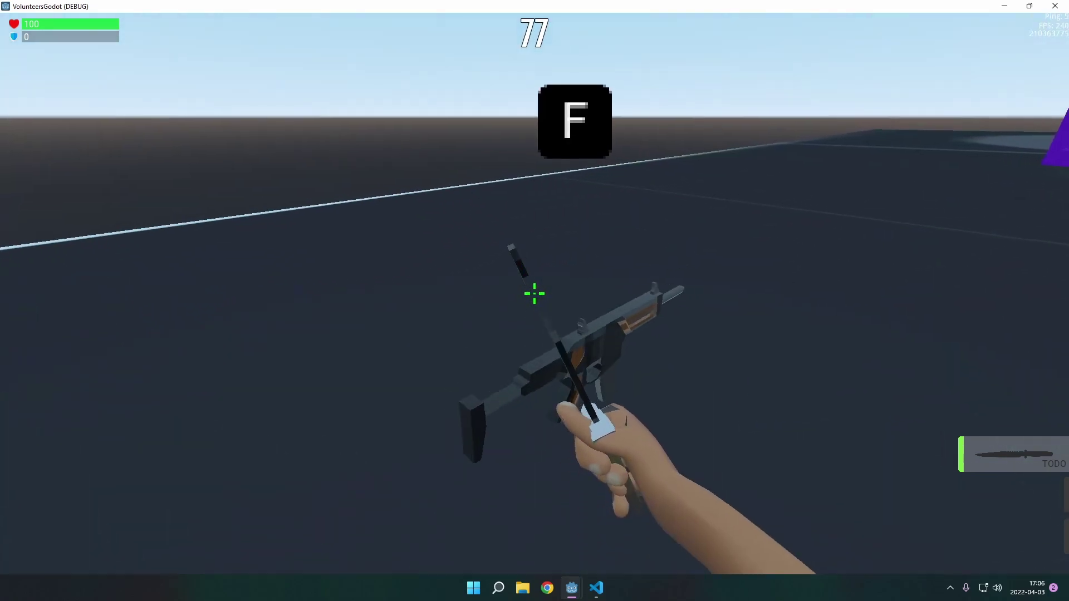
{"action": "key", "text": "f"}
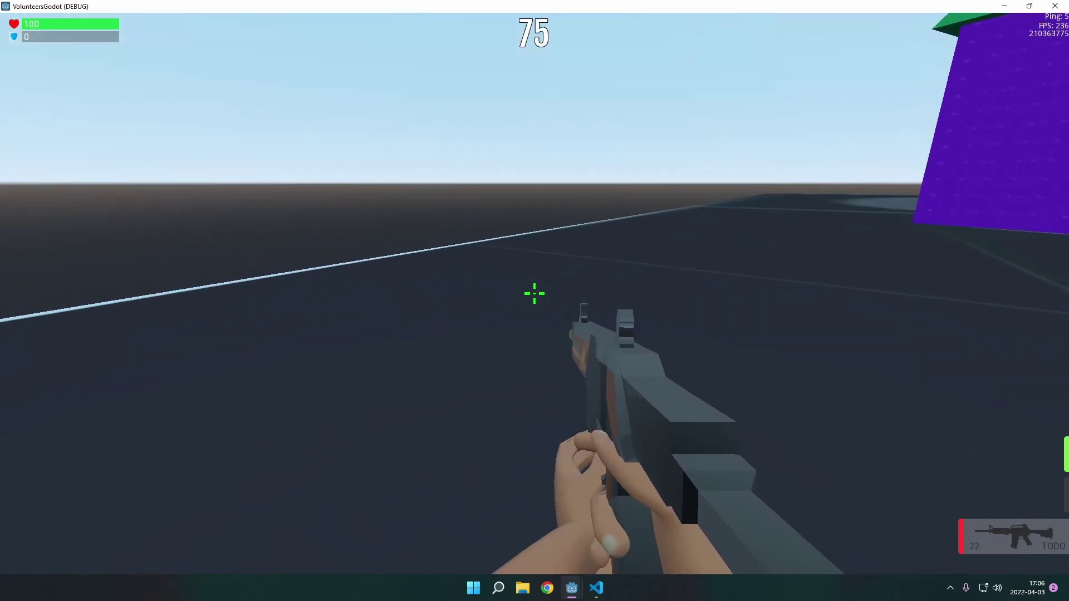
Step: Drop the assault rifle back on the ground and close the game client again
{"action": "key", "text": "g"}
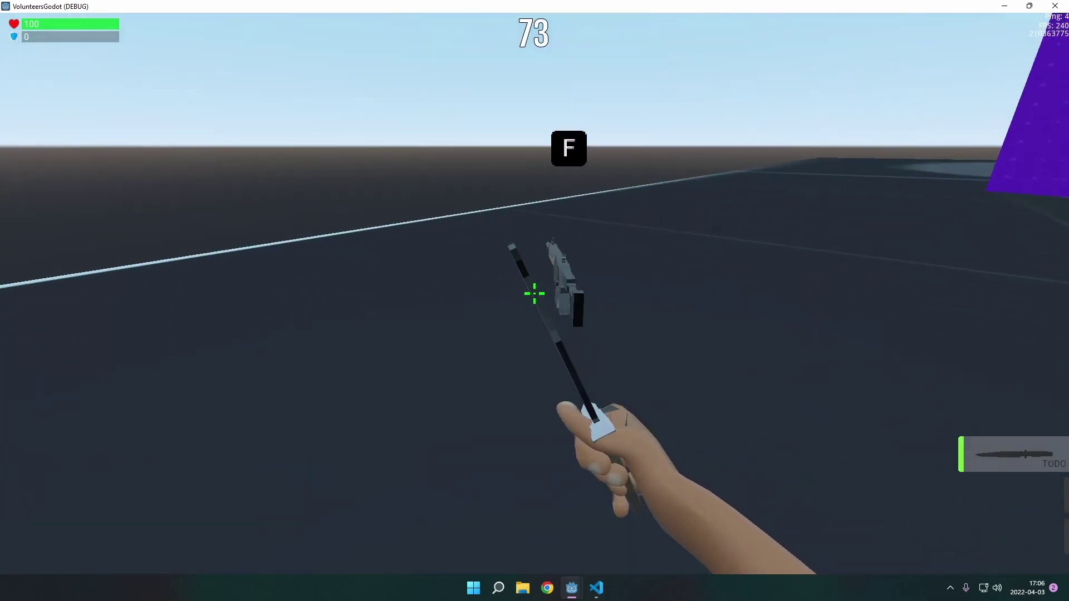
{"action": "key", "text": "Escape"}
{"action": "left_click", "coordinate": [1030, 5]}
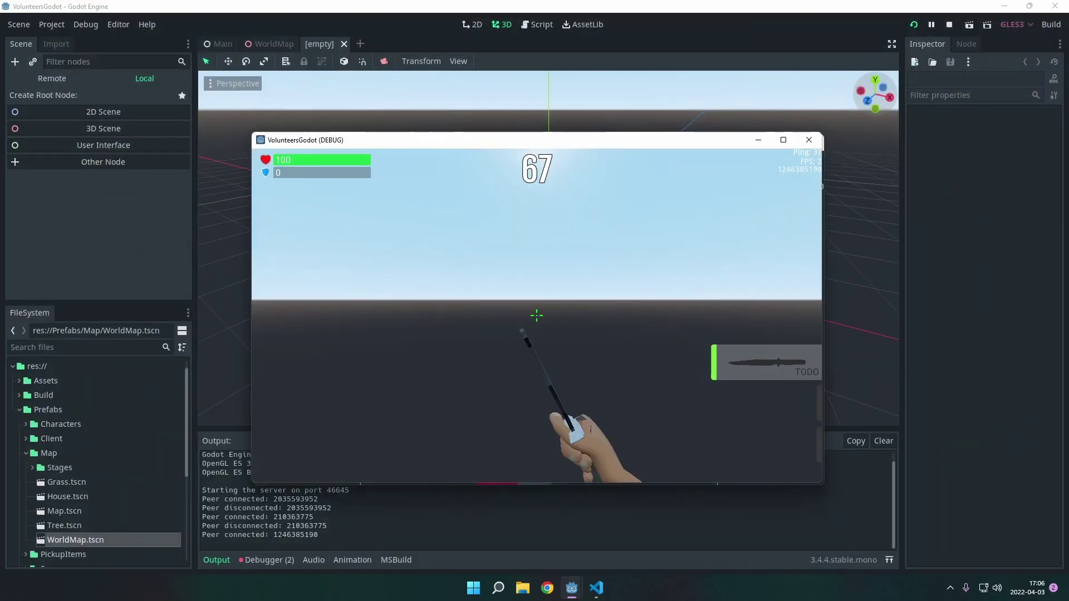
Step: Maximize the new client's window, return to the dropped weapons and equip the assault rifle
{"action": "left_click", "coordinate": [783, 140]}
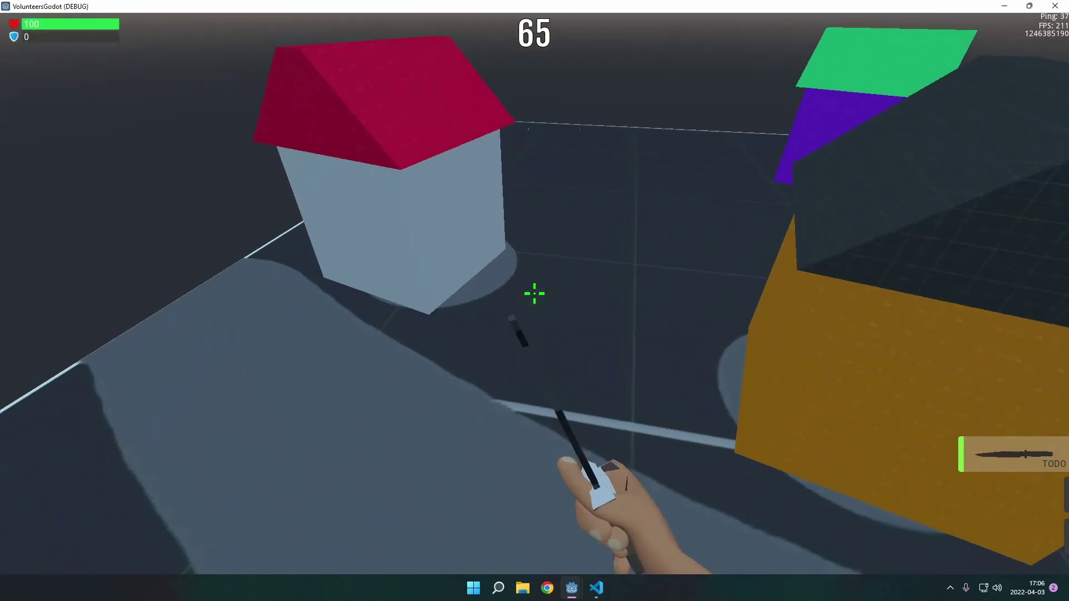
{"action": "key", "text": "w"}
{"action": "key", "text": "space"}
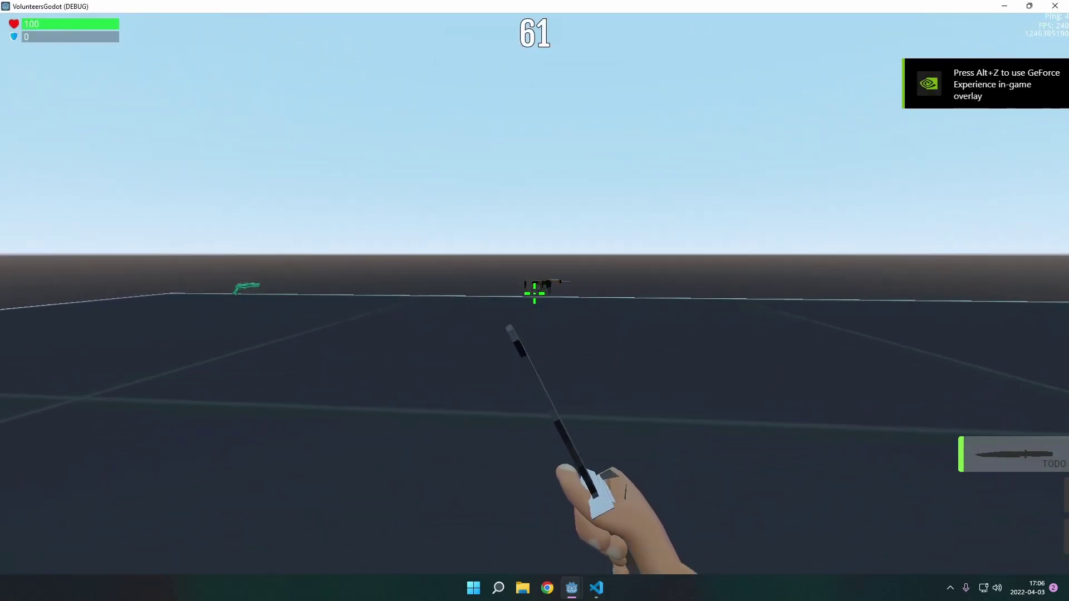
{"action": "key", "text": "2"}
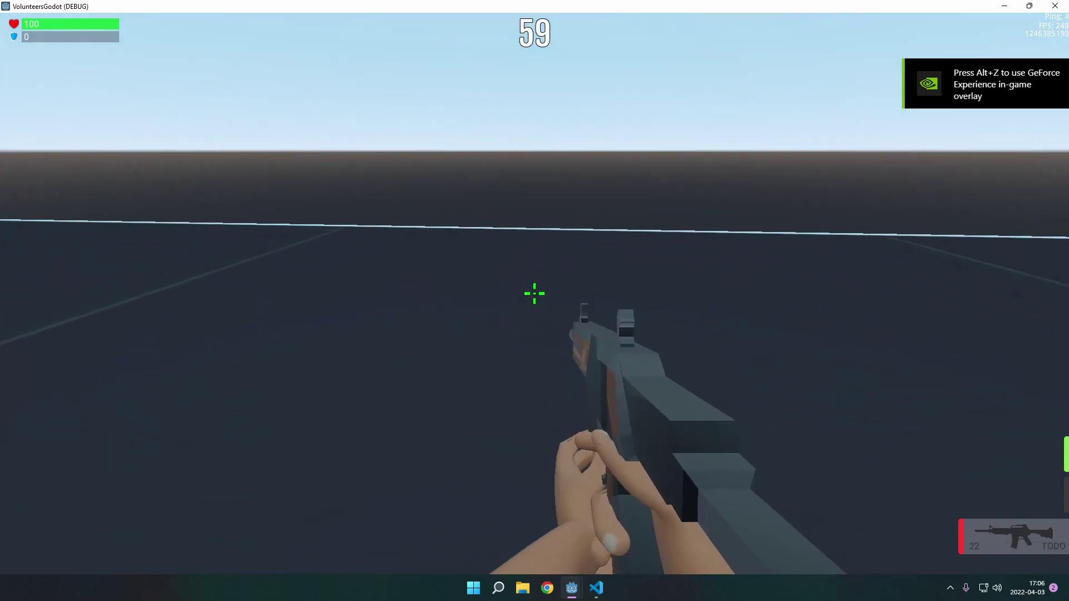
Step: Fire the assault rifle toward the pistol on the ground, and drop the partly used rifle
{"action": "left_click", "coordinate": [535, 293]}
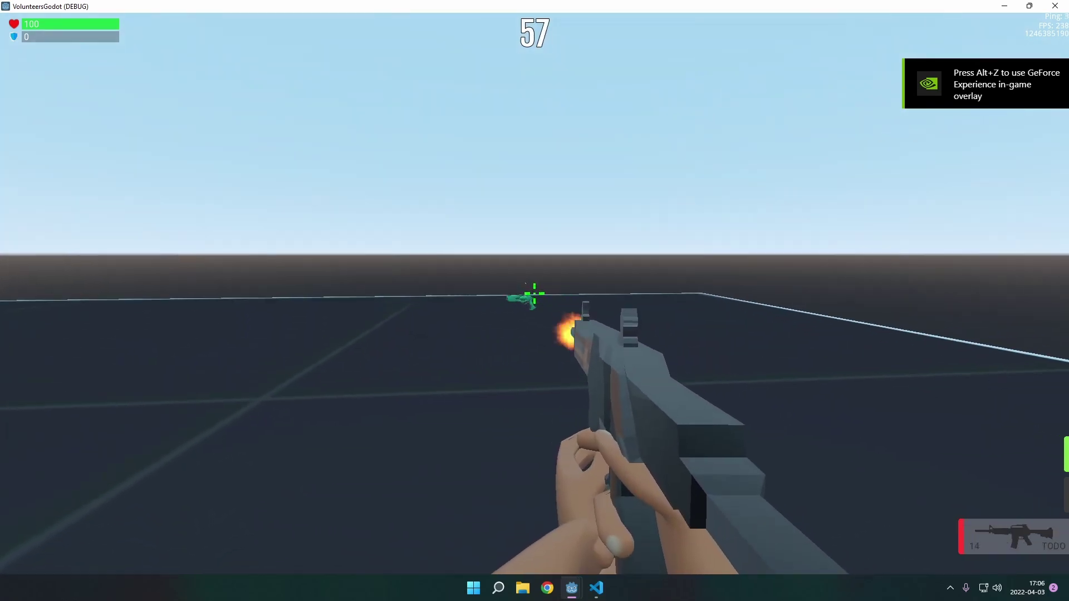
{"action": "key", "text": "g"}
{"action": "key", "text": "Escape"}
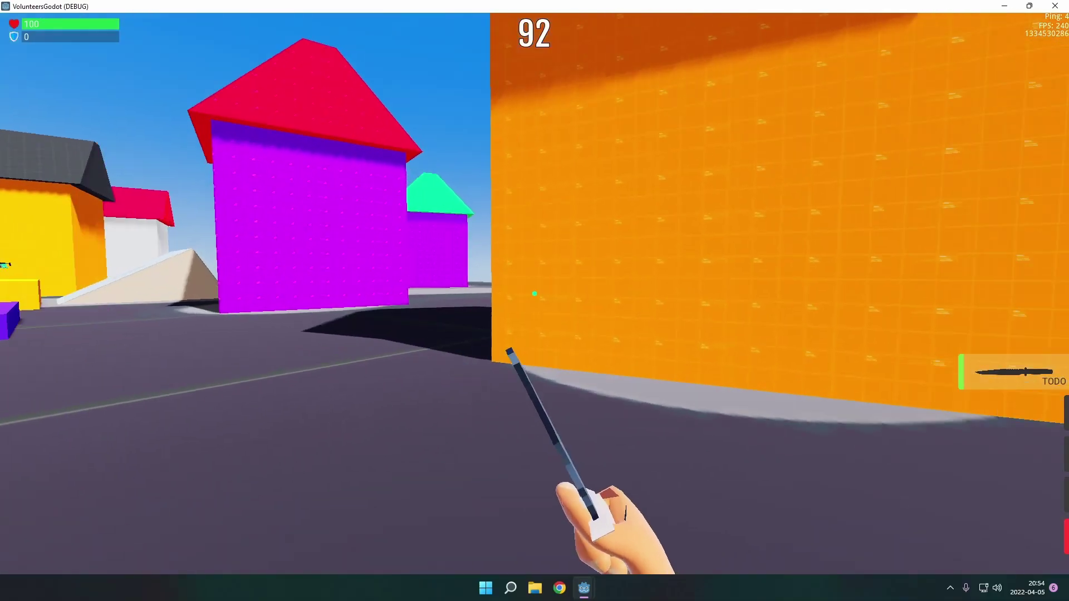
Step: Walk among the houses with the knife to examine the brighter lighting and the shadows on the map
{"action": "key", "text": "w"}
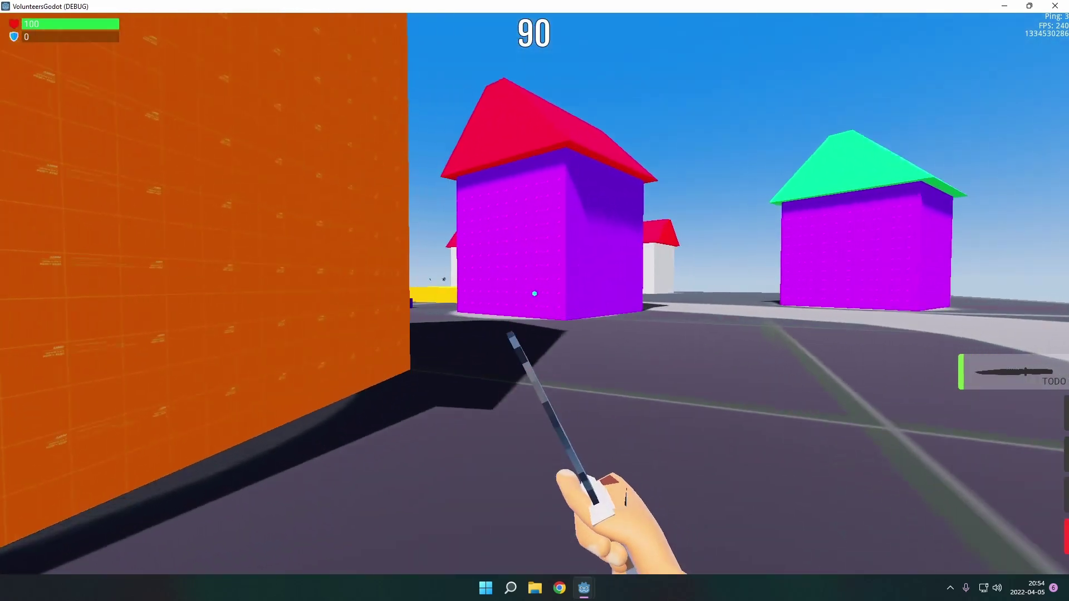
{"action": "key", "text": "w"}
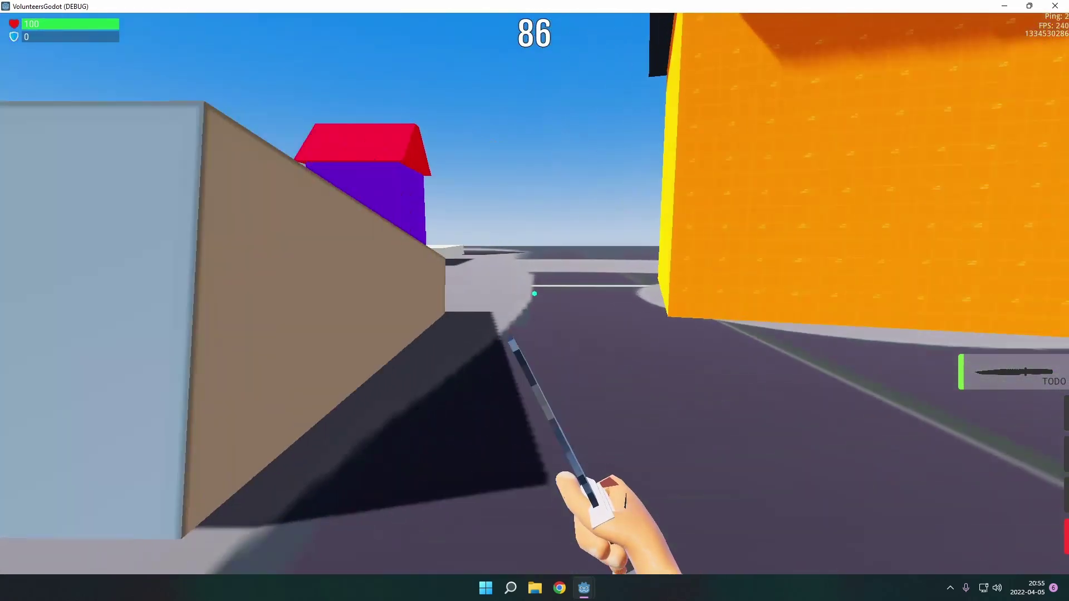
{"action": "key", "text": "w"}
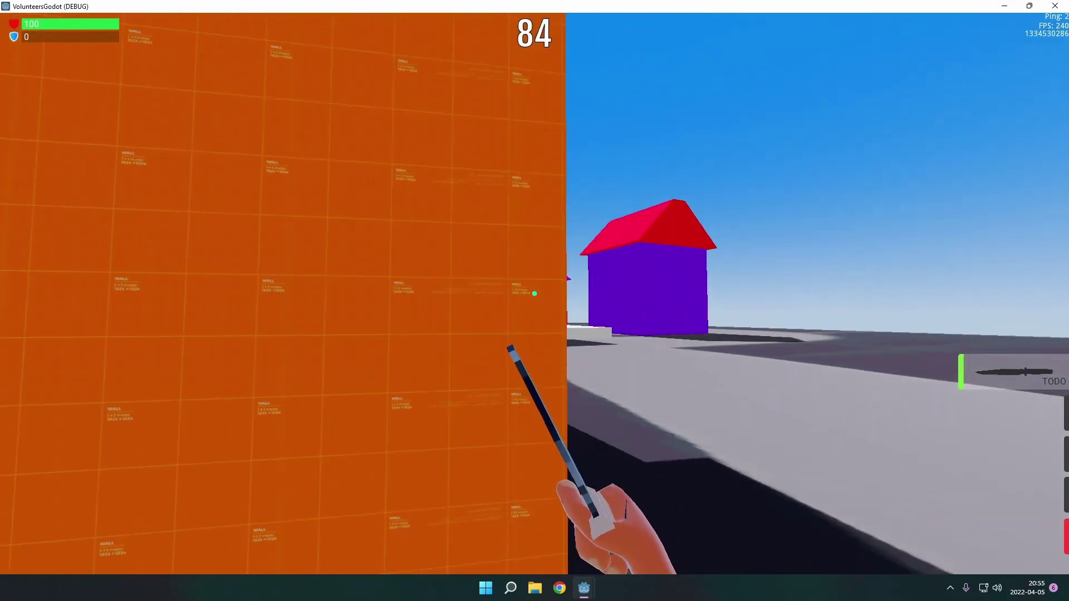
{"action": "key", "text": "Escape"}
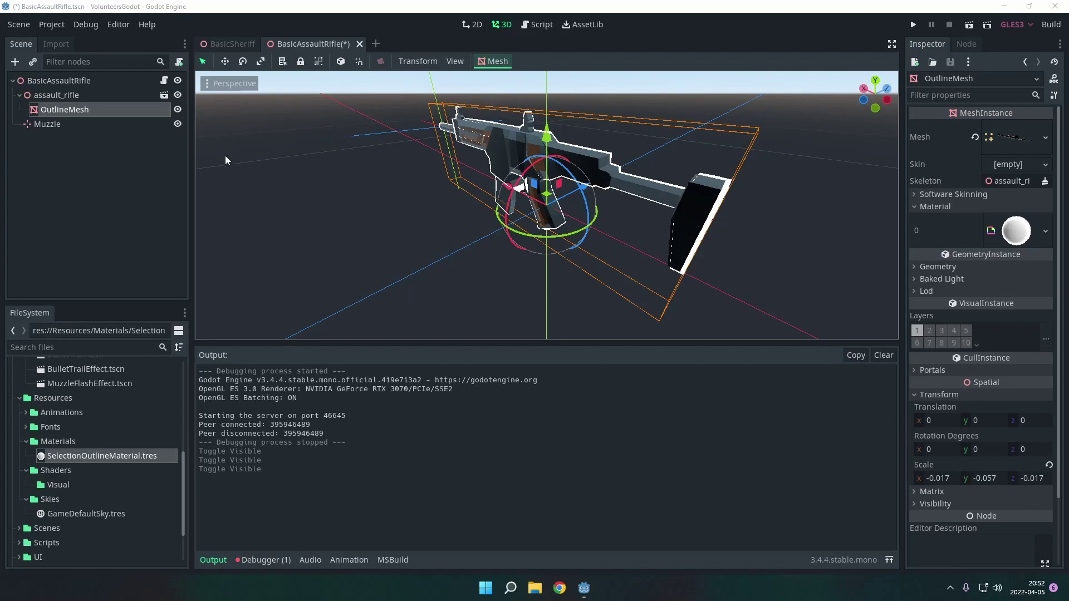
Step: Examine the OutlineMesh around the assault rifle model from behind its stock in the Godot editor
{"action": "middle_click_drag", "start_coordinate": [625, 204], "coordinate": [589, 162]}
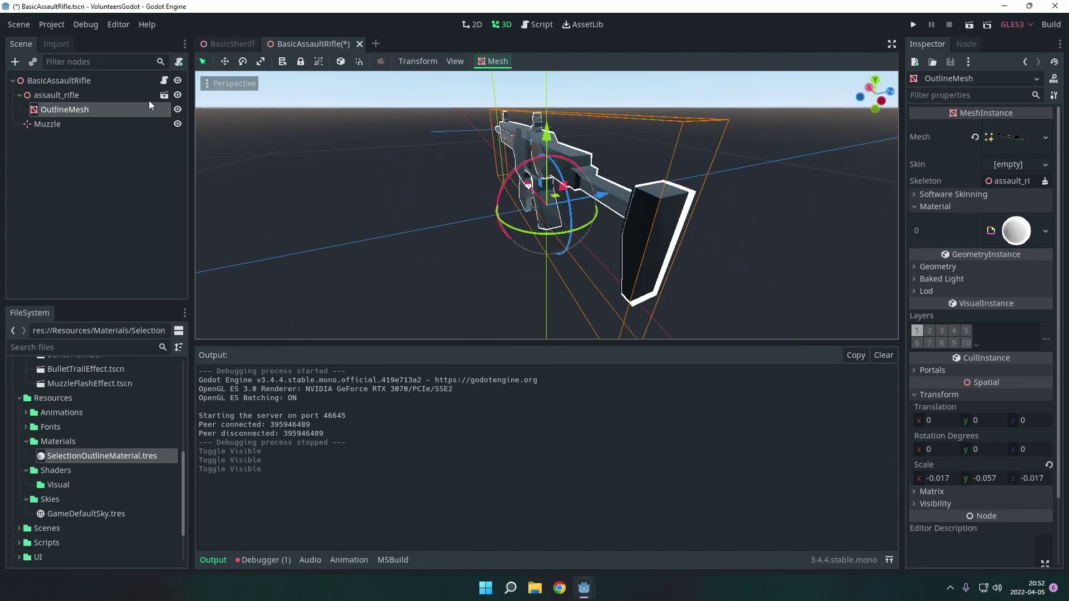
Step: Open the BasicSheriff scene in the Godot editor and examine its pistol model from another angle
{"action": "left_click", "coordinate": [232, 44]}
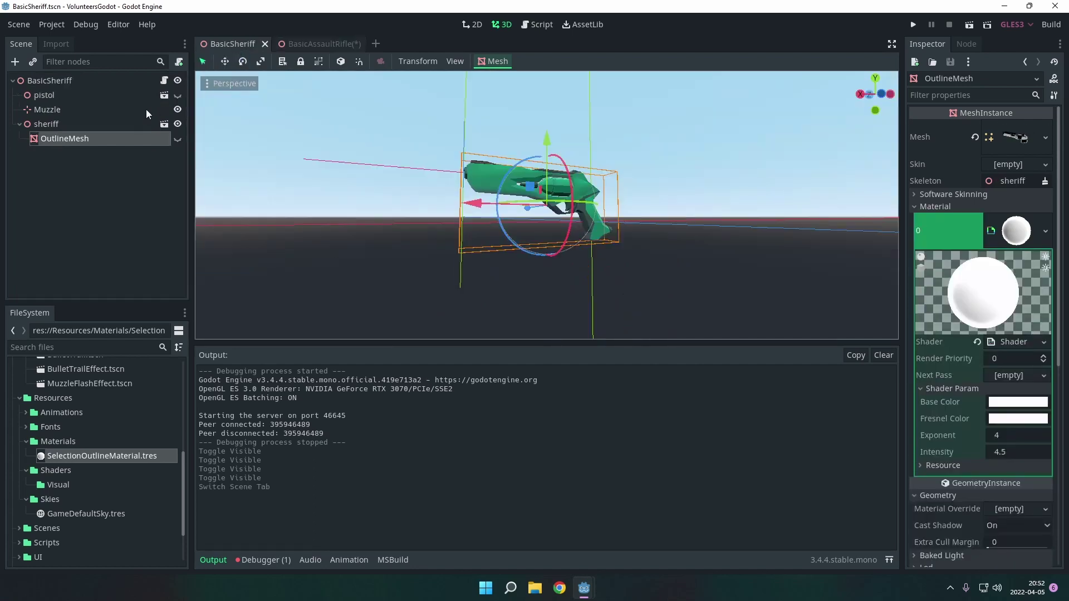
{"action": "middle_click_drag", "start_coordinate": [456, 177], "coordinate": [362, 199]}
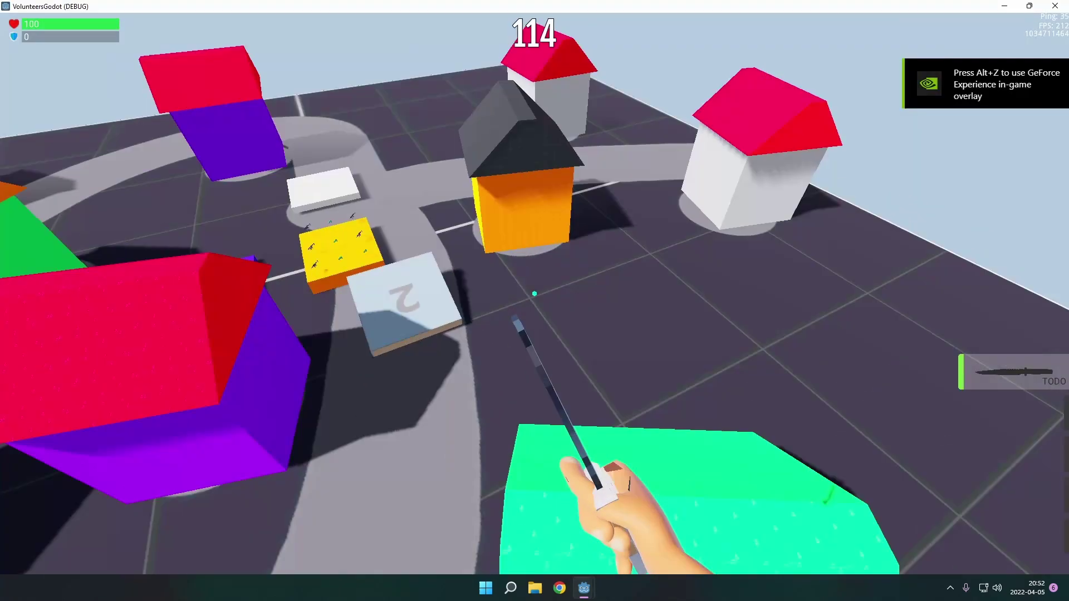
Step: In the running VolunteersGodot game, go with the knife past the ramp to the yellow platform with the floating weapons
{"action": "key", "text": "w"}
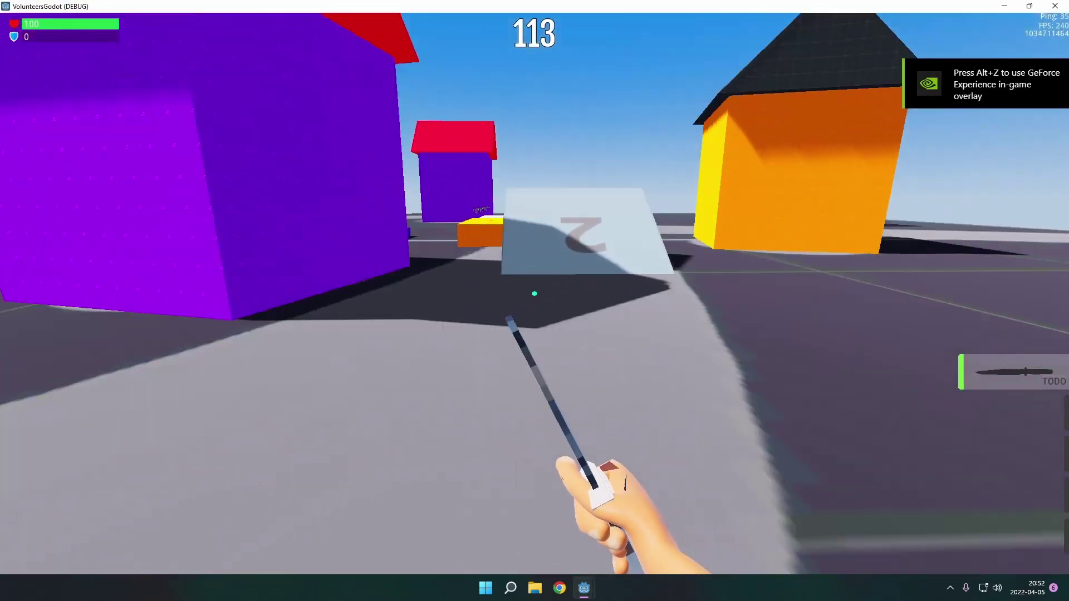
{"action": "key", "text": "w"}
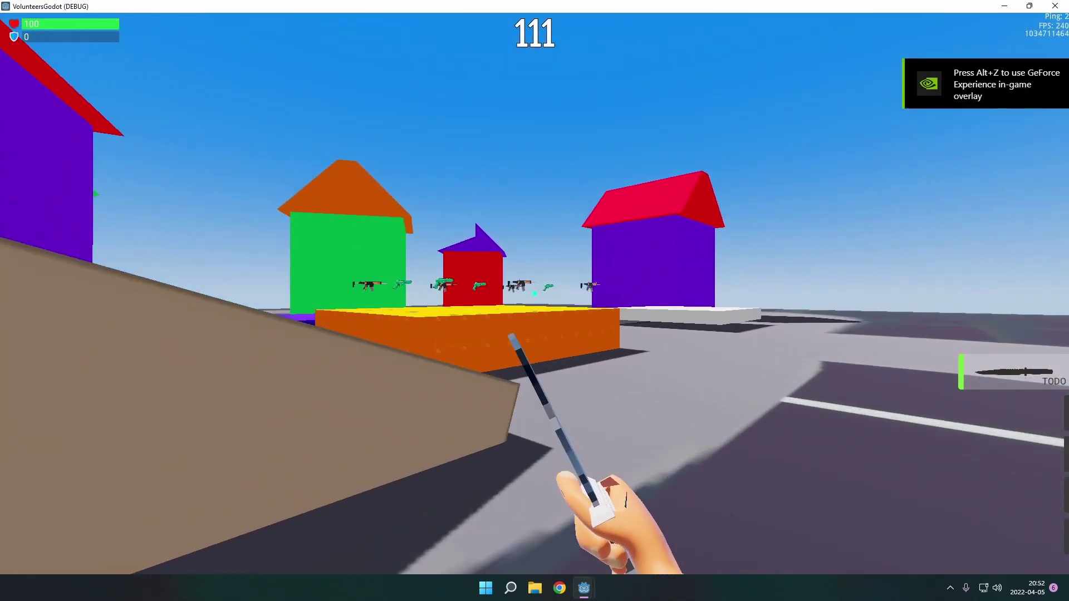
{"action": "key", "text": "w"}
{"action": "key", "text": "space"}
{"action": "key", "text": "w"}
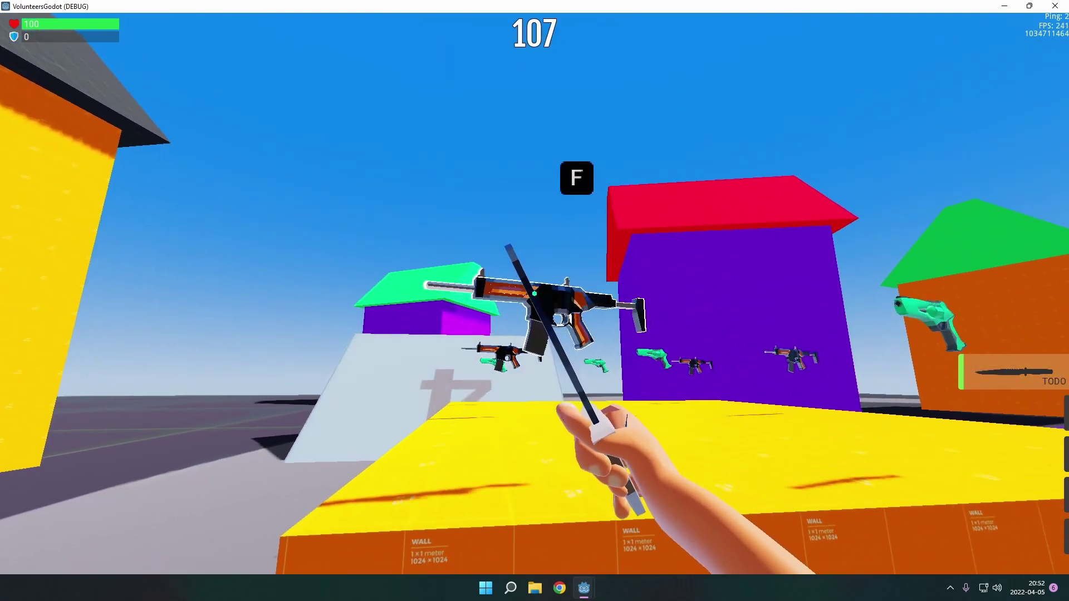
Step: Move around the yellow platform and aim at the floating rifles and pistols to examine their selection outlines
{"action": "key", "text": "w"}
{"action": "key", "text": "w"}
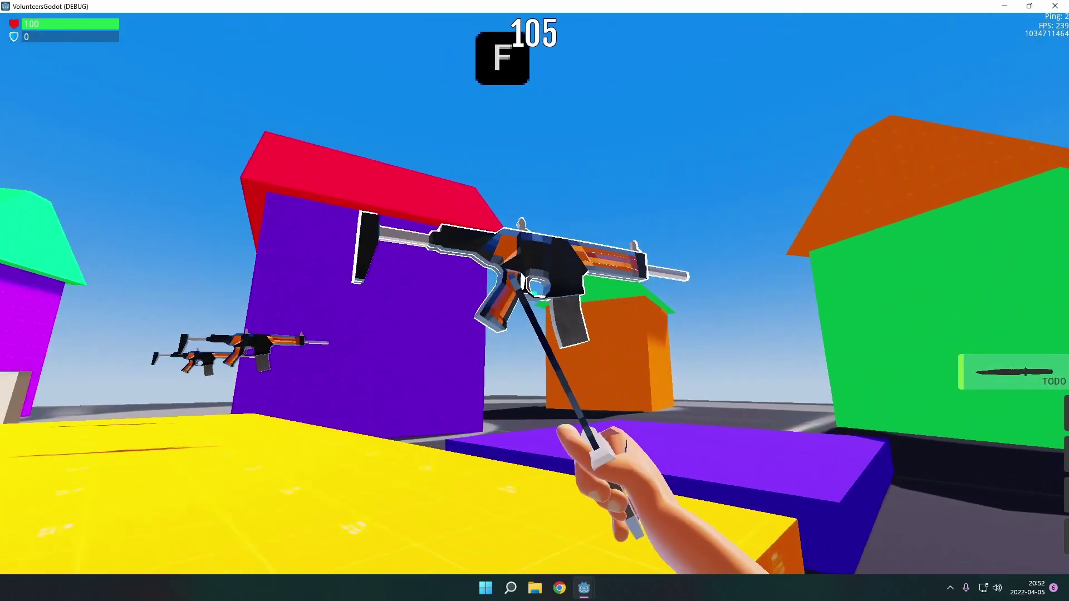
{"action": "key", "text": "a"}
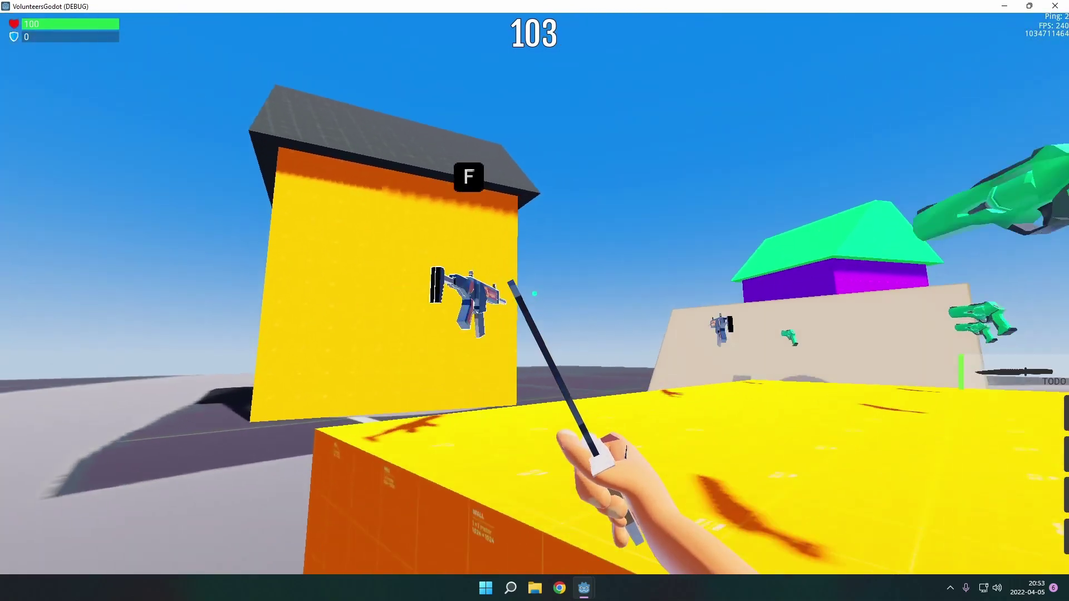
{"action": "key", "text": "a"}
{"action": "key", "text": "w"}
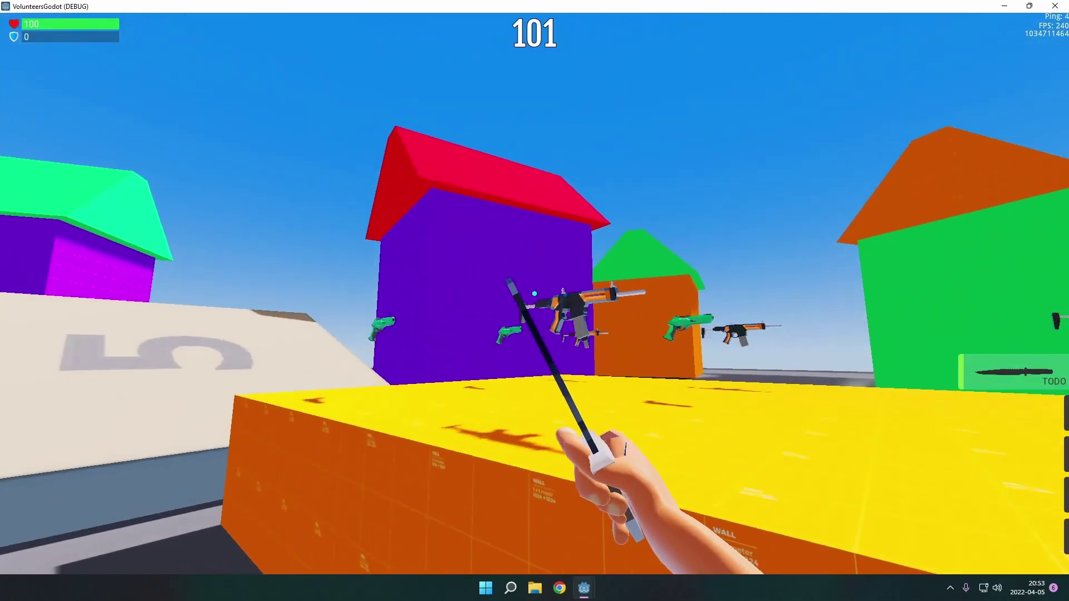
{"action": "key", "text": "a"}
{"action": "key", "text": "w"}
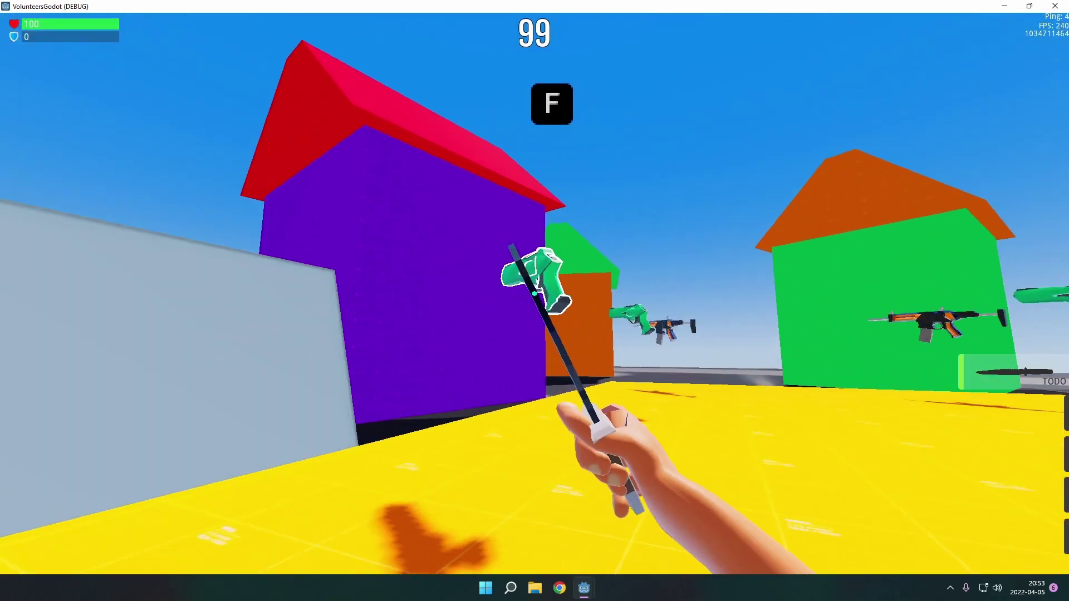
{"action": "key", "text": "s"}
{"action": "key", "text": "w"}
{"action": "key", "text": "space"}
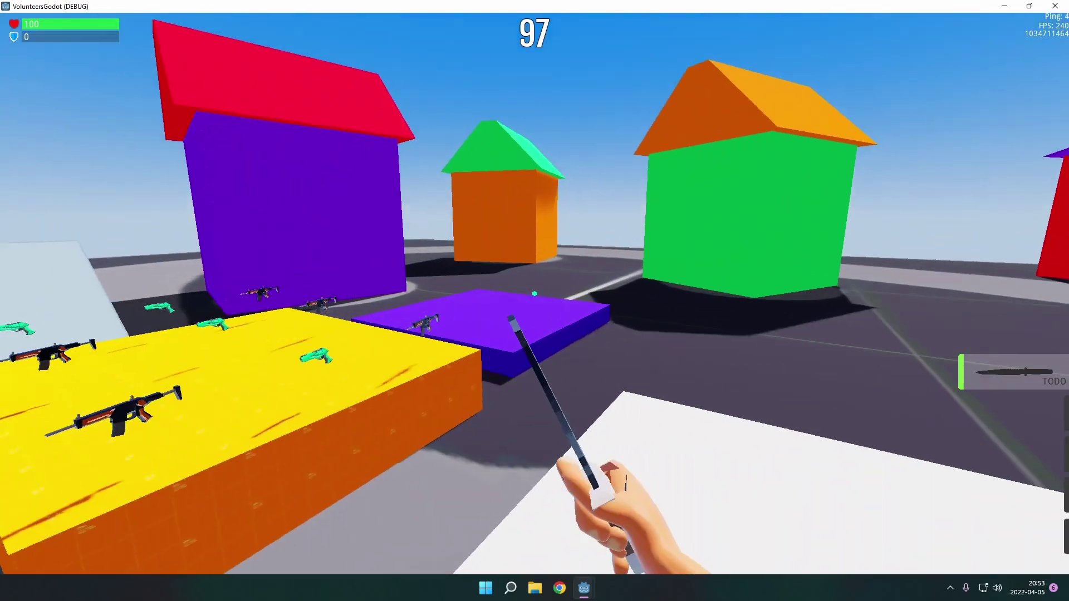
{"action": "key", "text": "w"}
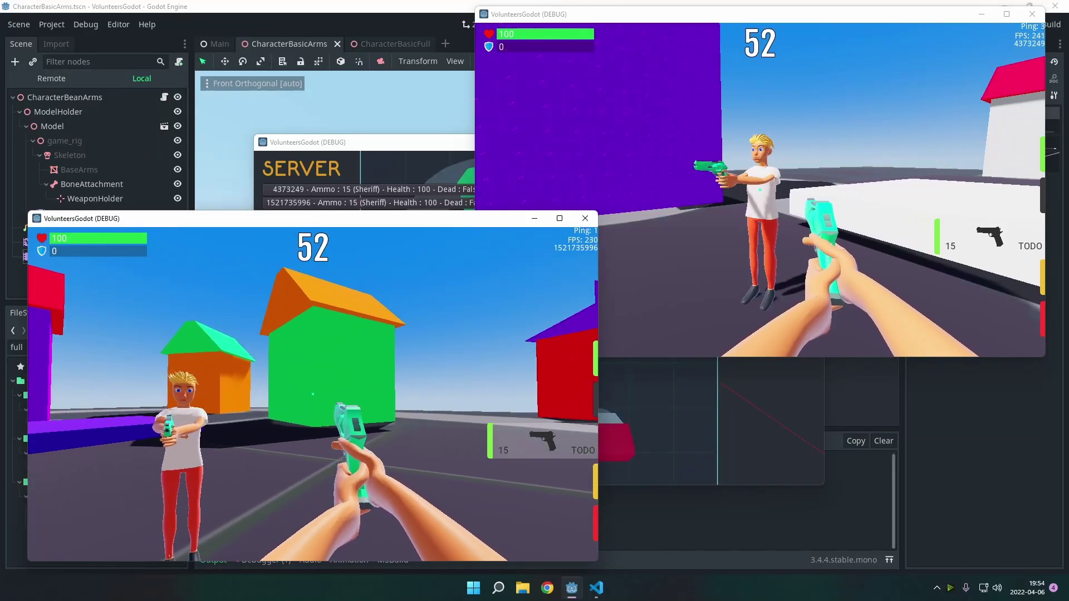
Step: Switch between the pistol and the two assault rifles on the road, firing rounds to test ammo per weapon
{"action": "key", "text": "d"}
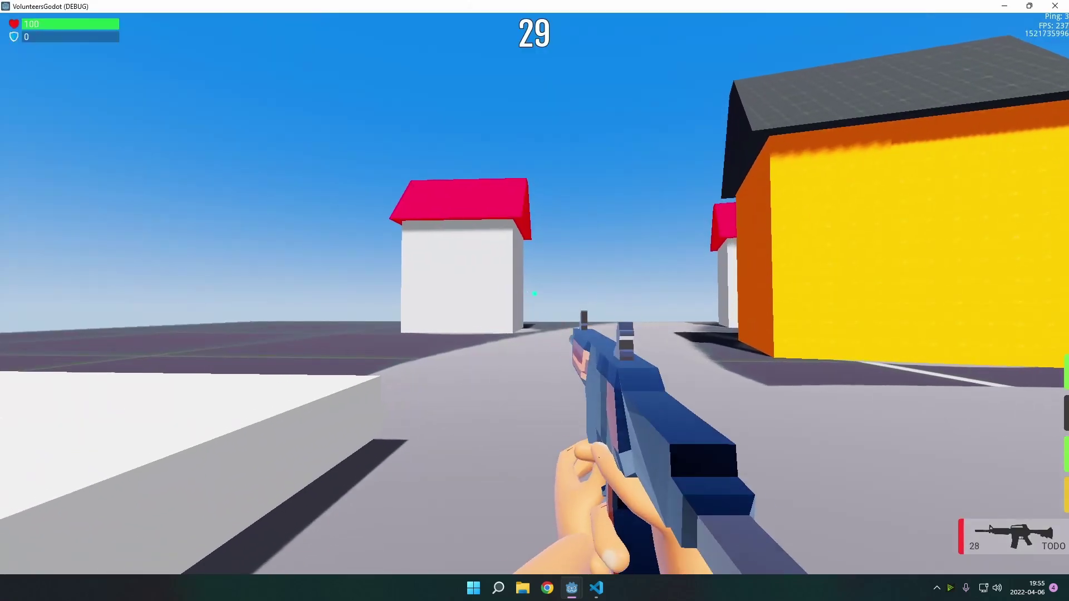
{"action": "key", "text": "2"}
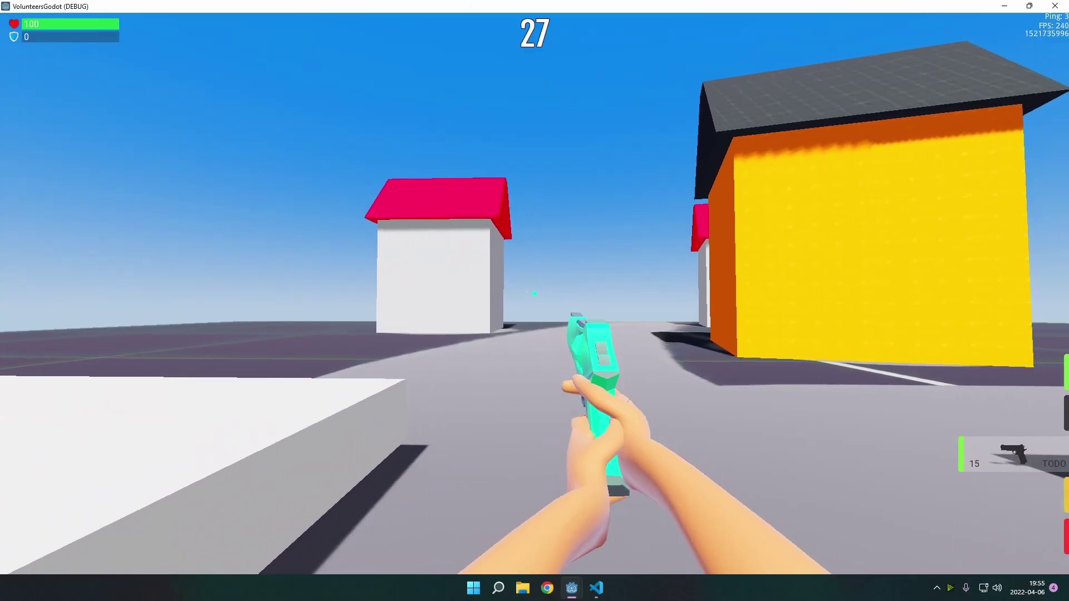
{"action": "key", "text": "w"}
{"action": "key", "text": "4"}
{"action": "left_click", "coordinate": [534, 294]}
{"action": "key", "text": "5"}
{"action": "left_click", "coordinate": [535, 293]}
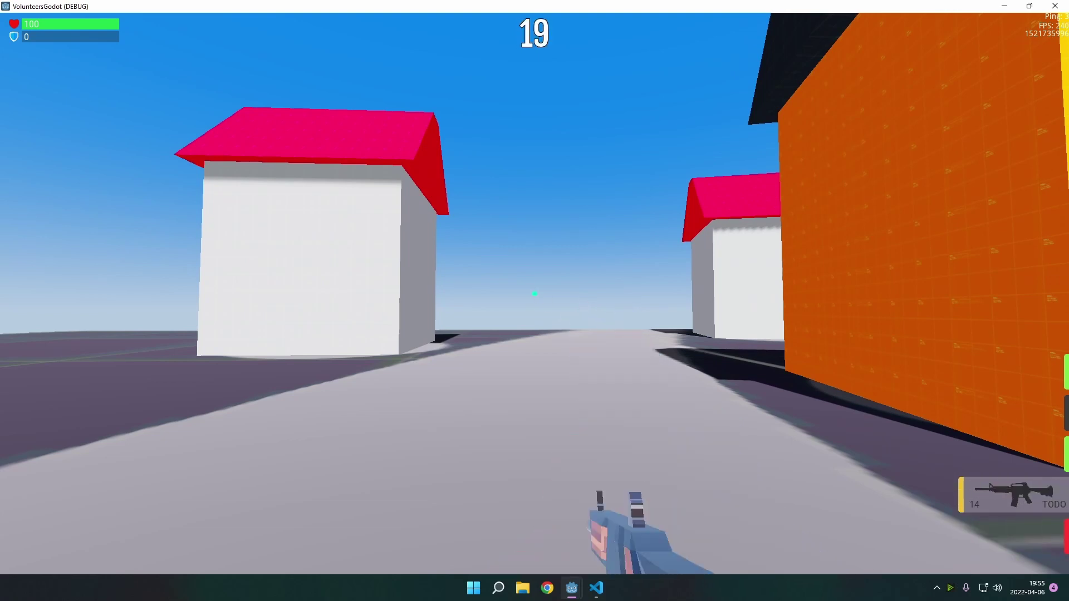
Step: Fire the yellow-marked assault rifle down to 4 rounds, start reloading it, and switch to the red-marked rifle
{"action": "left_click", "coordinate": [534, 294]}
{"action": "key", "text": "r"}
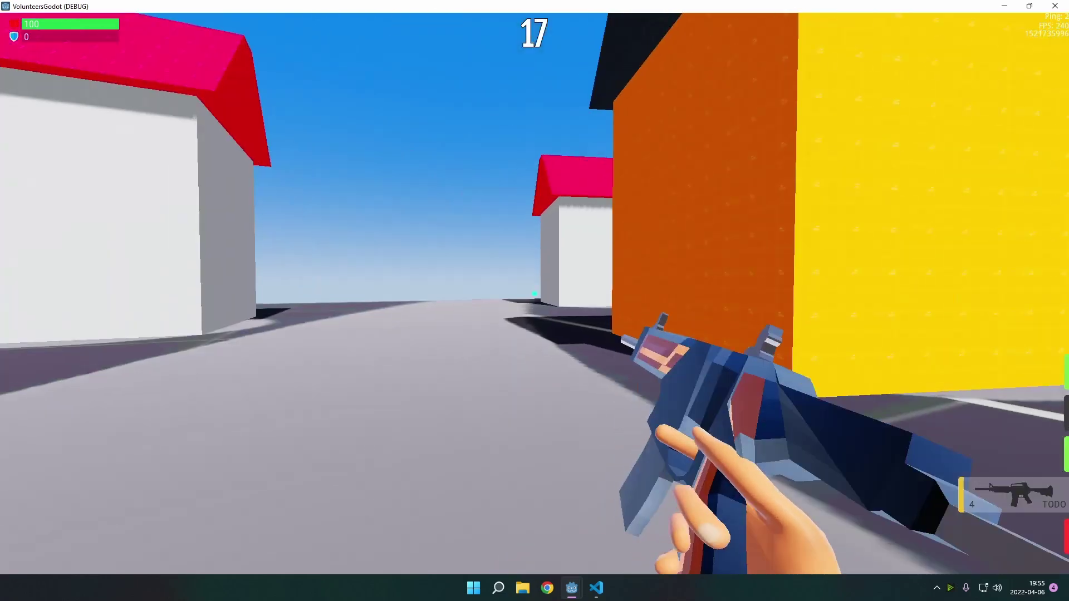
{"action": "key", "text": "5"}
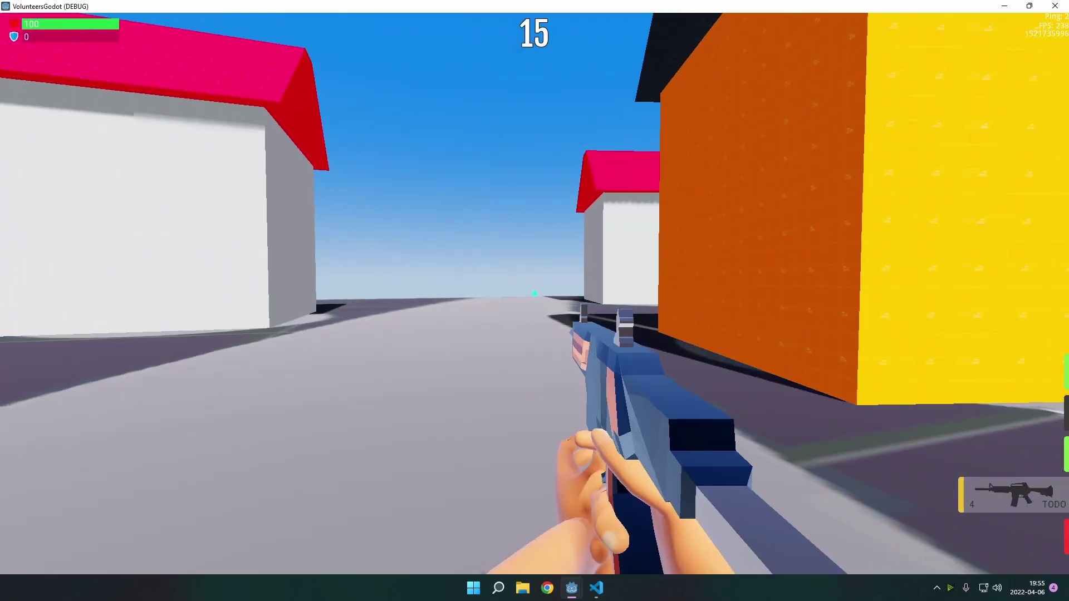
{"action": "key", "text": "r"}
{"action": "key", "text": "5"}
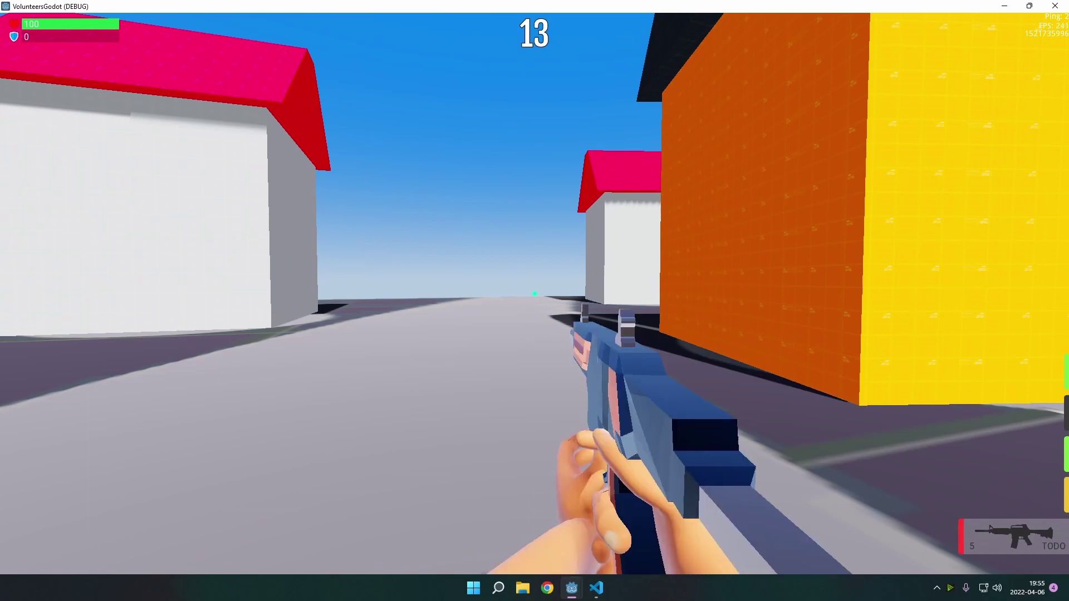
Step: Cycle repeatedly between the two assault rifles to test weapon switching with low and empty magazines
{"action": "scroll", "coordinate": [535, 294], "scroll_direction": "down", "scroll_amount": 1}
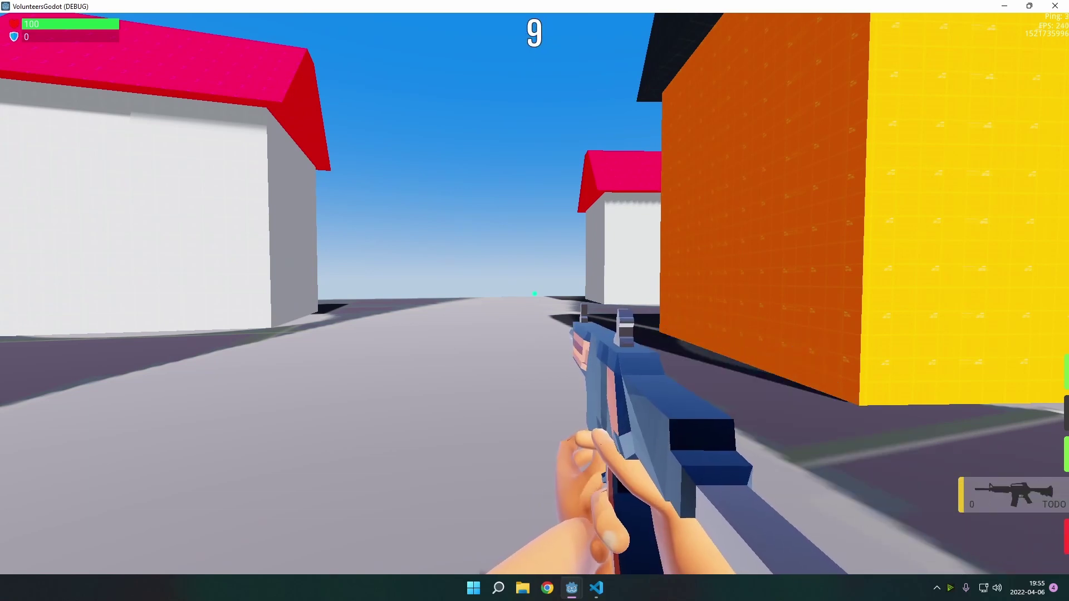
{"action": "scroll", "coordinate": [535, 294], "scroll_direction": "down", "scroll_amount": 1}
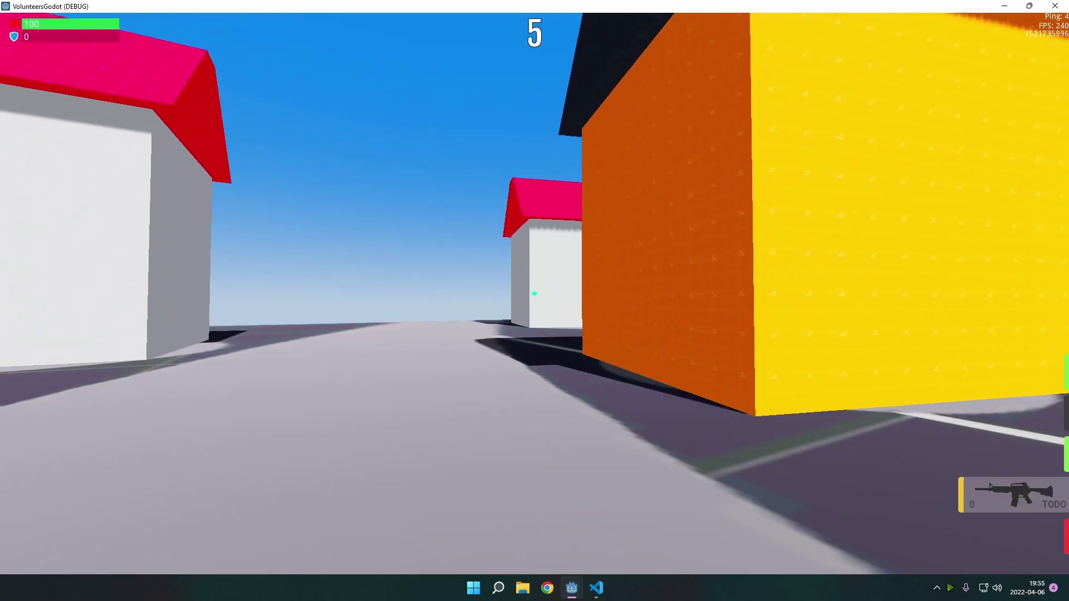
{"action": "scroll", "coordinate": [534, 294], "scroll_direction": "down", "scroll_amount": 1}
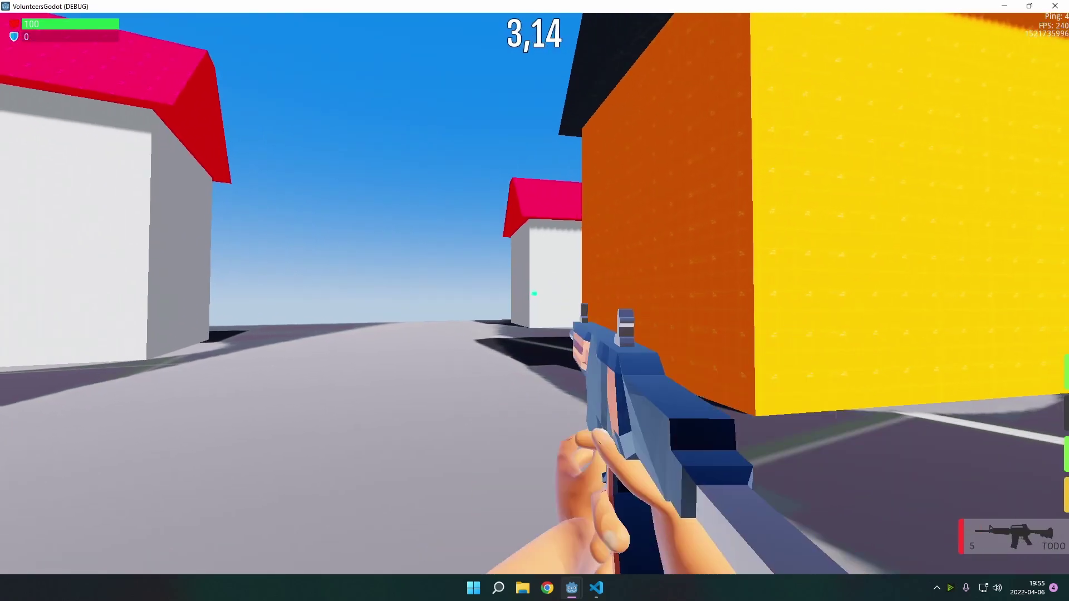
{"action": "scroll", "coordinate": [534, 294], "scroll_direction": "down", "scroll_amount": 1}
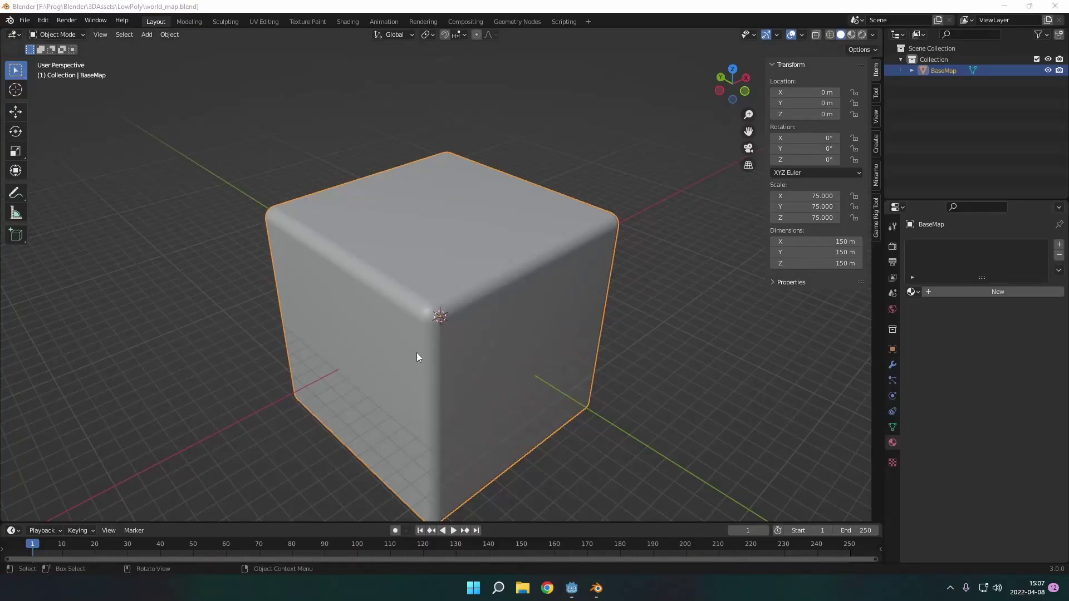
Step: Examine the BaseMap cube's rounded edges and corner topology in Blender, viewing its mesh in Edit Mode
{"action": "middle_click_drag", "start_coordinate": [431, 352], "coordinate": [546, 342]}
{"action": "scroll", "coordinate": [502, 292], "scroll_direction": "up", "scroll_amount": 3}
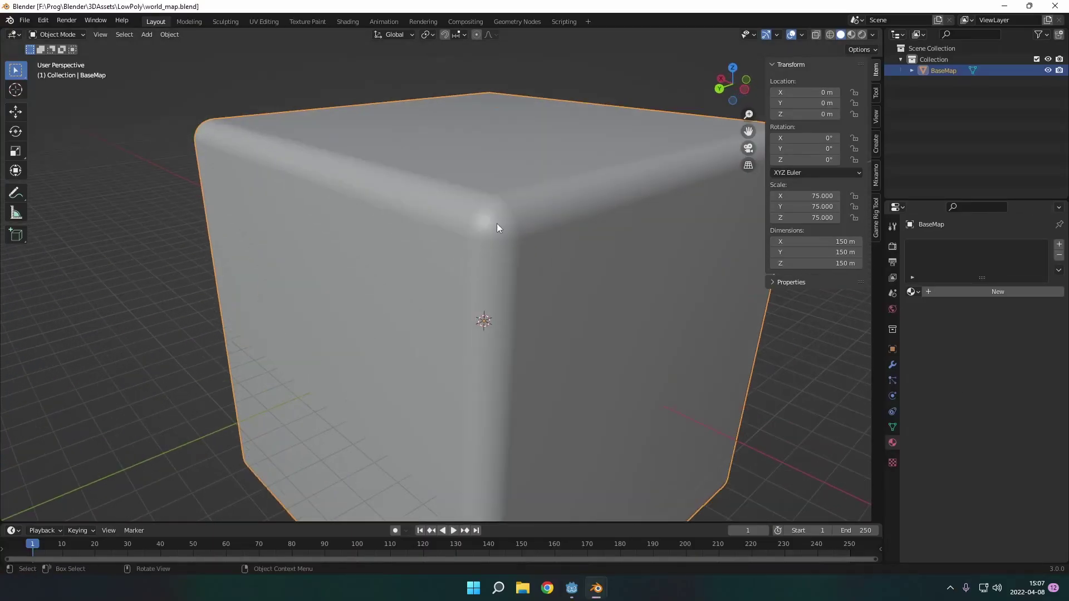
{"action": "middle_click_drag", "start_coordinate": [505, 221], "coordinate": [419, 213]}
{"action": "key", "text": "Tab"}
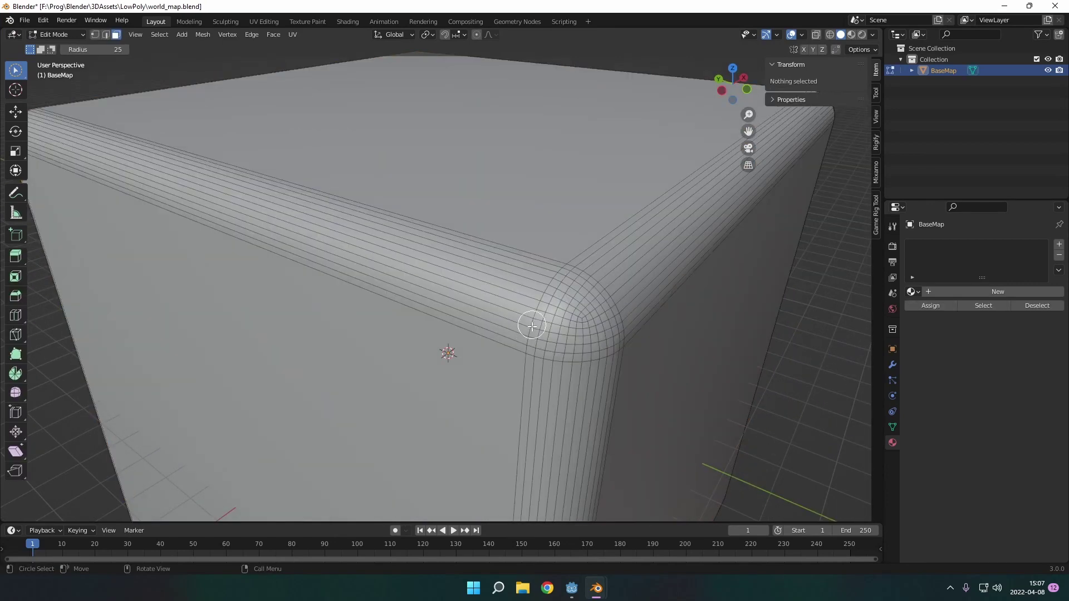
{"action": "mouse_move", "coordinate": [525, 333]}
{"action": "middle_mouse_down"}
{"action": "mouse_move", "coordinate": [554, 321]}
{"action": "mouse_move", "coordinate": [642, 322]}
{"action": "mouse_move", "coordinate": [518, 320]}
{"action": "middle_mouse_up"}
{"action": "scroll", "coordinate": [518, 320], "scroll_direction": "down", "scroll_amount": 8}
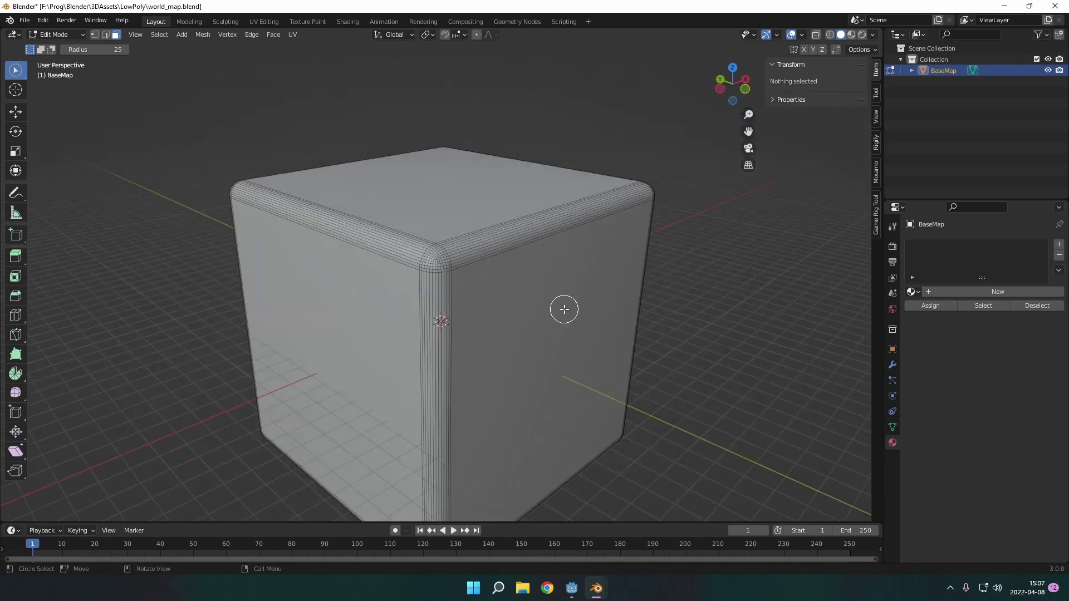
{"action": "key", "text": "Tab"}
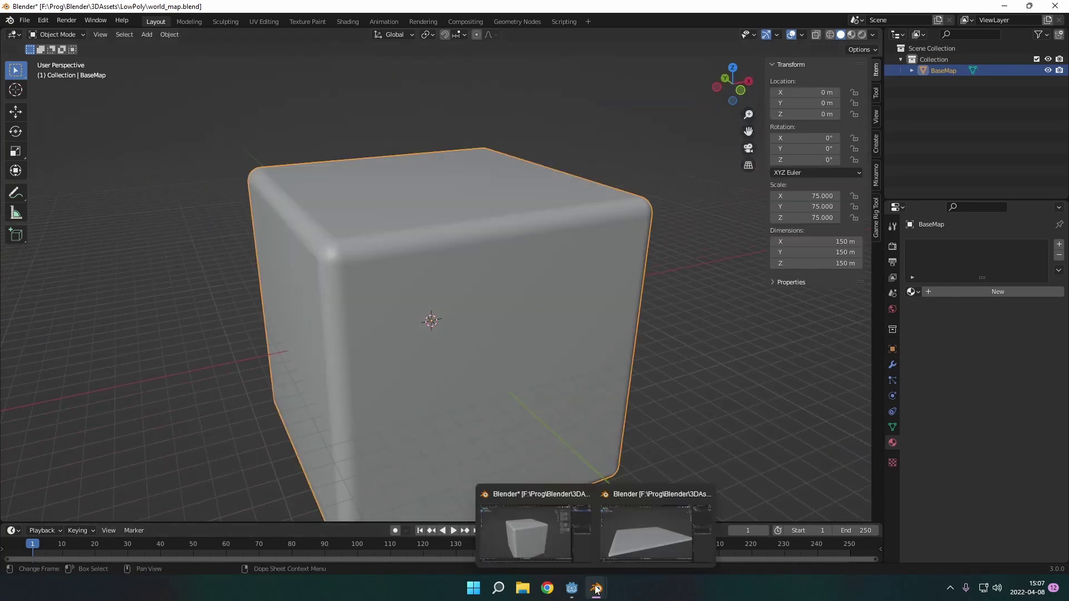
Step: Bring up default_stage.blend and examine the DefaultStage mesh's curved edges from above and from the side
{"action": "left_click", "coordinate": [640, 549]}
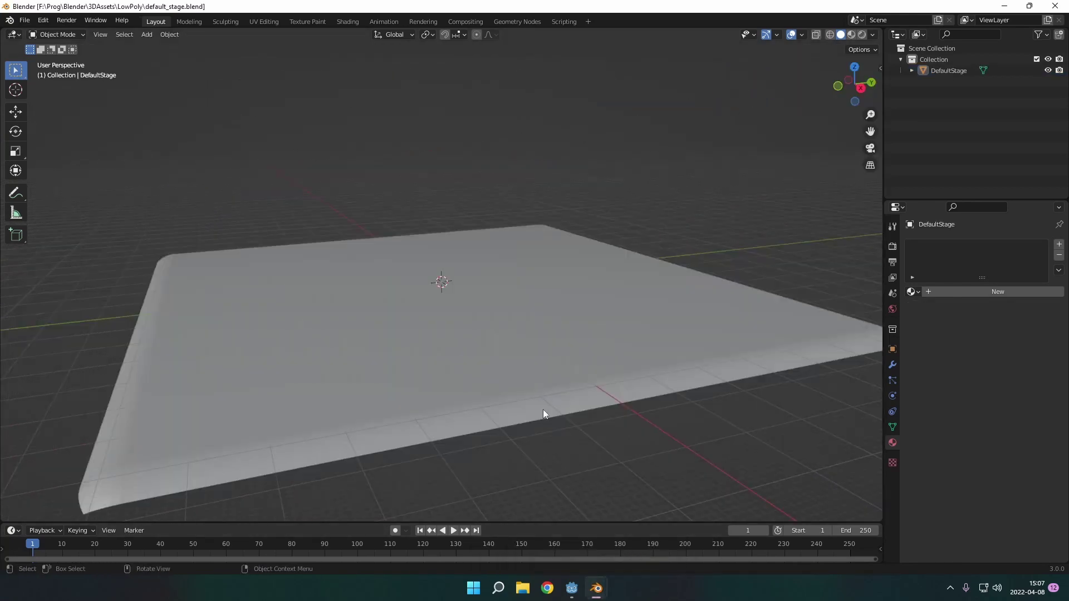
{"action": "middle_click_drag", "start_coordinate": [296, 396], "coordinate": [346, 369]}
{"action": "middle_click_drag", "start_coordinate": [542, 289], "coordinate": [635, 291]}
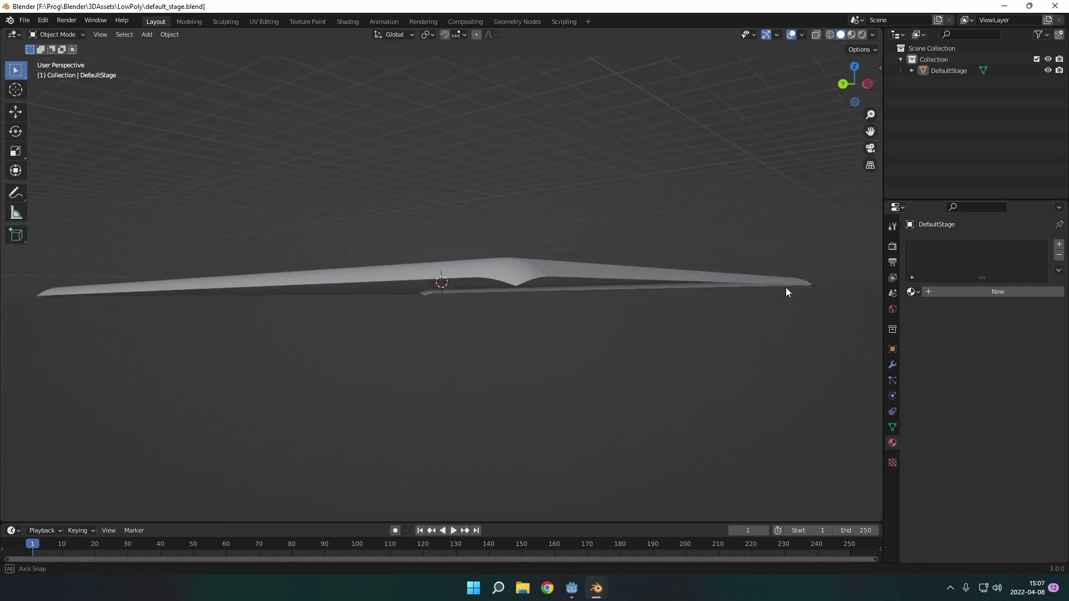
{"action": "middle_click_drag", "start_coordinate": [787, 288], "coordinate": [599, 310]}
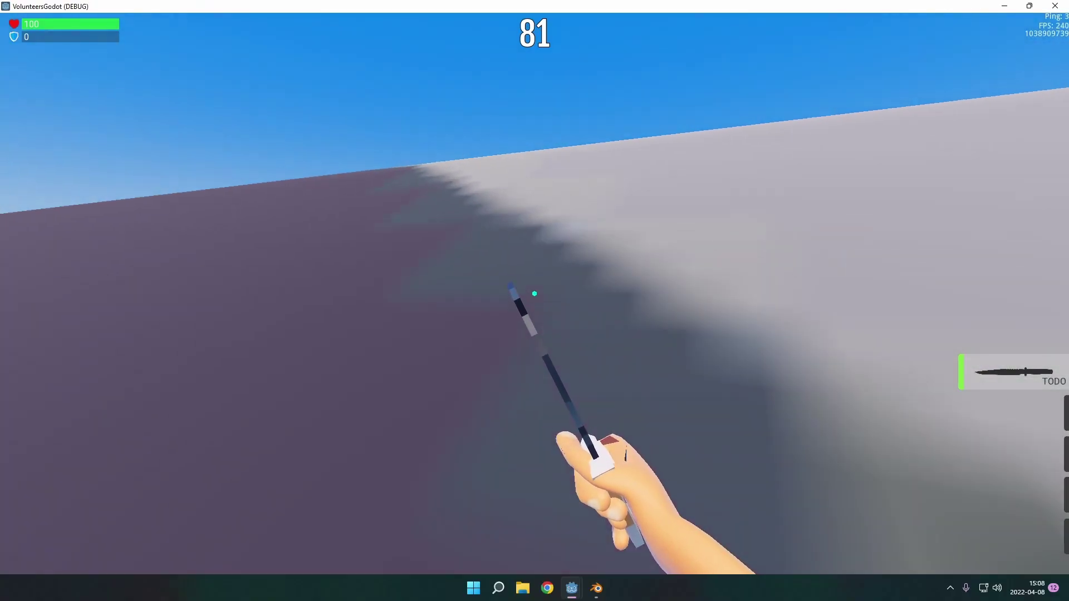
Step: Walk over the map's rounded edges and corner with the knife in VolunteersGodot to test movement on the curved surfaces
{"action": "key", "text": "w"}
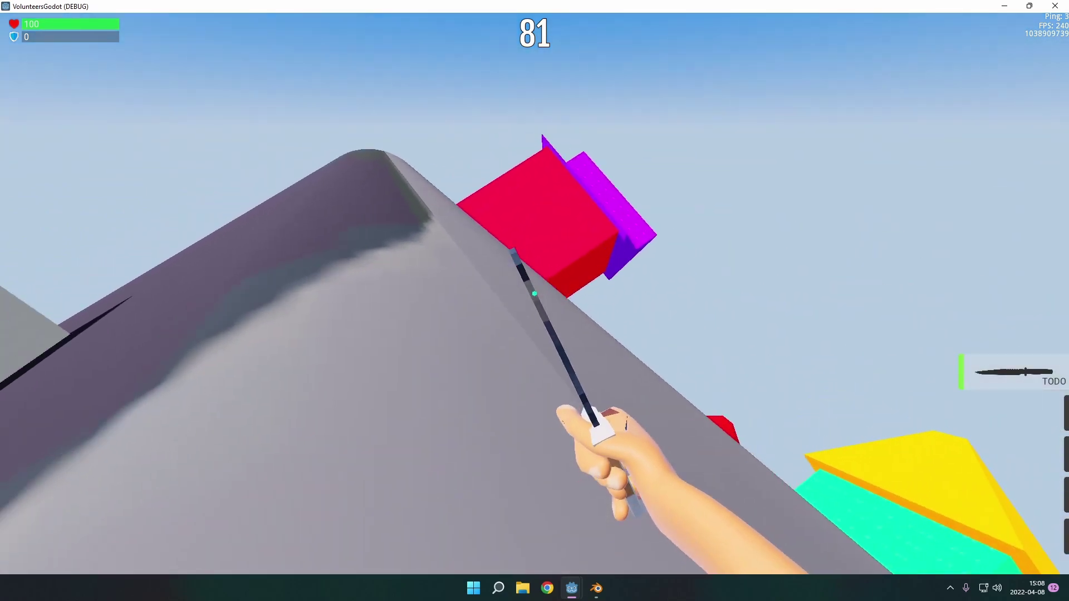
{"action": "key", "text": "w"}
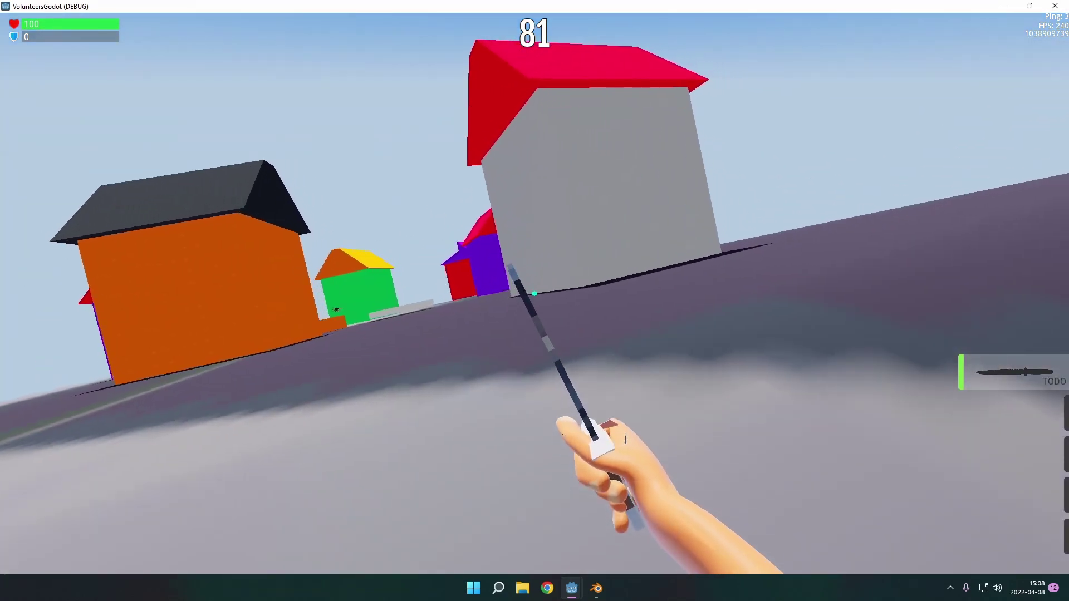
{"action": "key", "text": "w"}
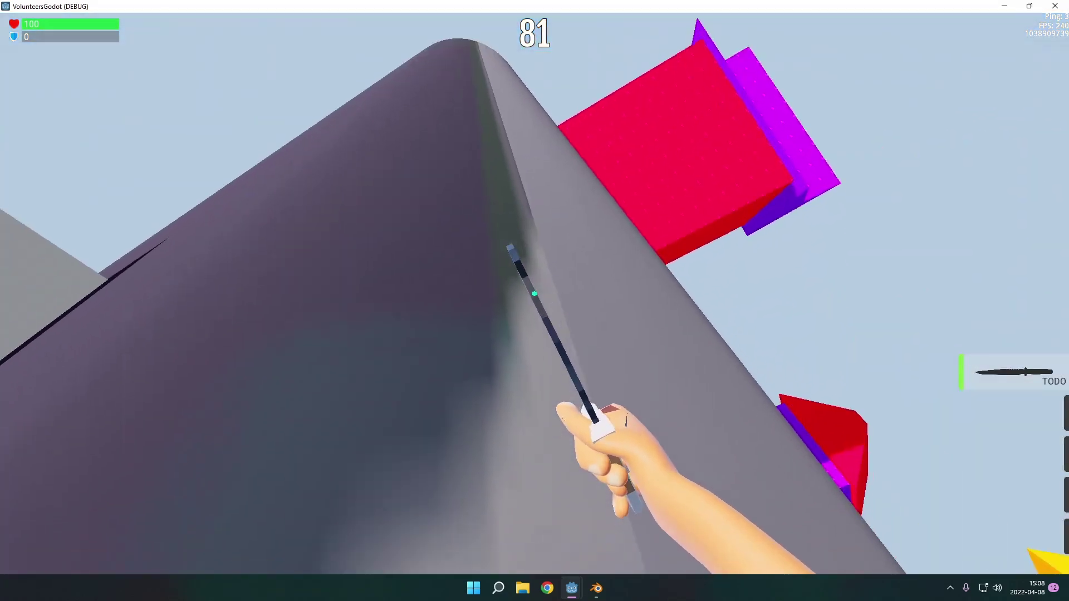
{"action": "key", "text": "w"}
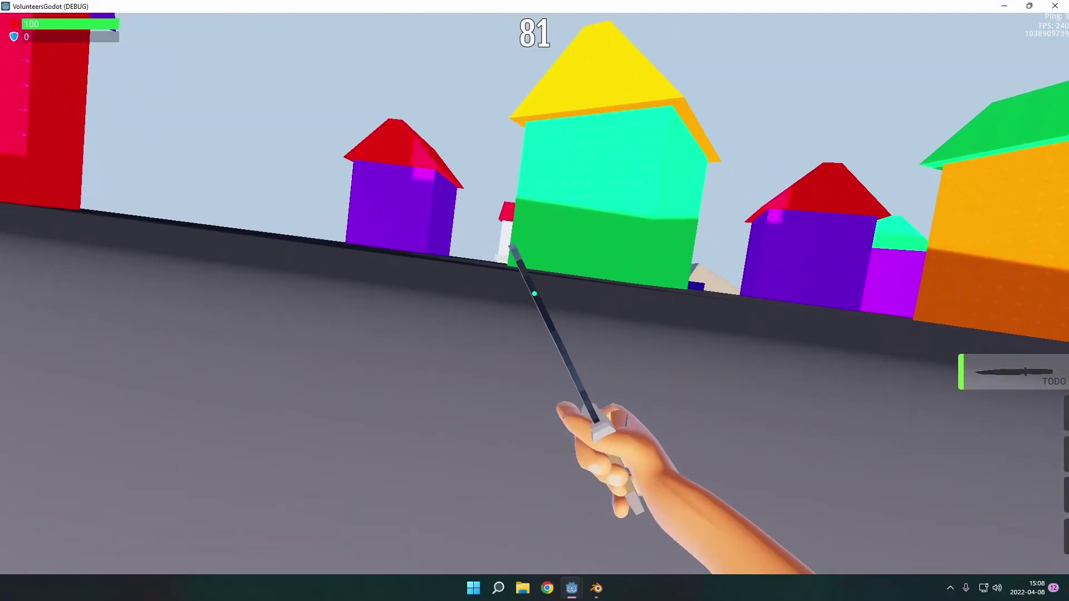
{"action": "key", "text": "w"}
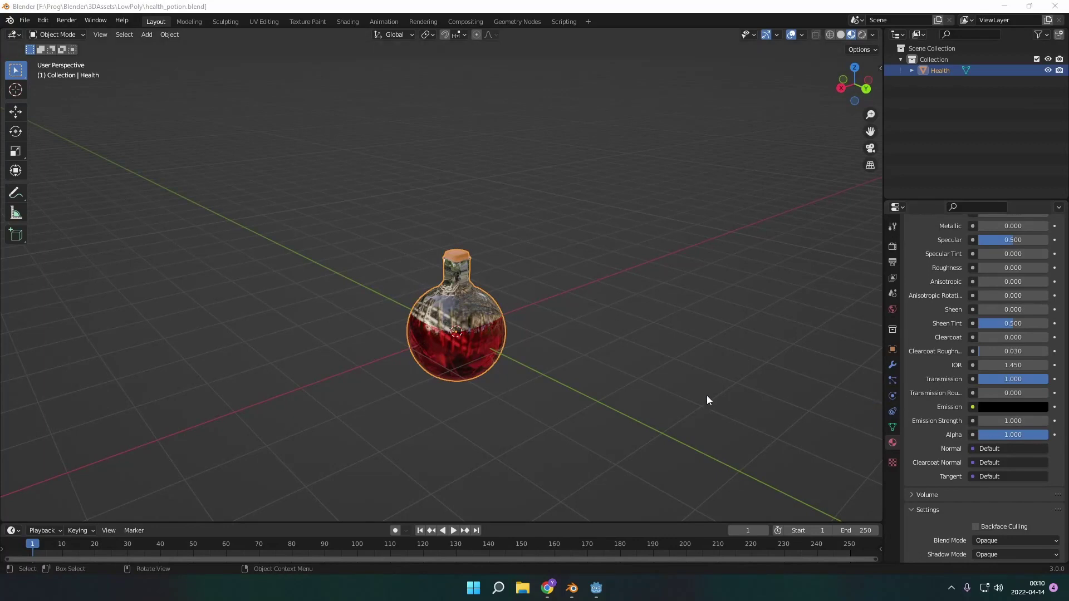
Step: Examine the health potion model in Blender, and orbit around the shieldtest potion scene in Godot
{"action": "mouse_move", "coordinate": [420, 340]}
{"action": "middle_mouse_down"}
{"action": "mouse_move", "coordinate": [437, 368]}
{"action": "mouse_move", "coordinate": [449, 334]}
{"action": "mouse_move", "coordinate": [426, 369]}
{"action": "mouse_move", "coordinate": [471, 315]}
{"action": "mouse_move", "coordinate": [426, 323]}
{"action": "middle_mouse_up"}
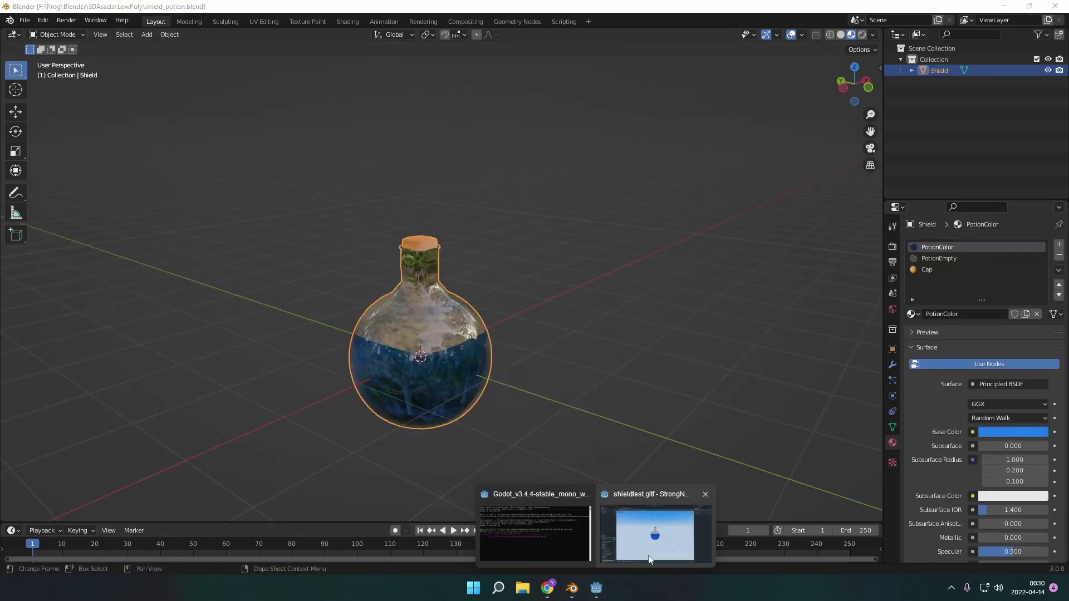
{"action": "left_click", "coordinate": [667, 557]}
{"action": "middle_click_drag", "start_coordinate": [574, 278], "coordinate": [420, 334]}
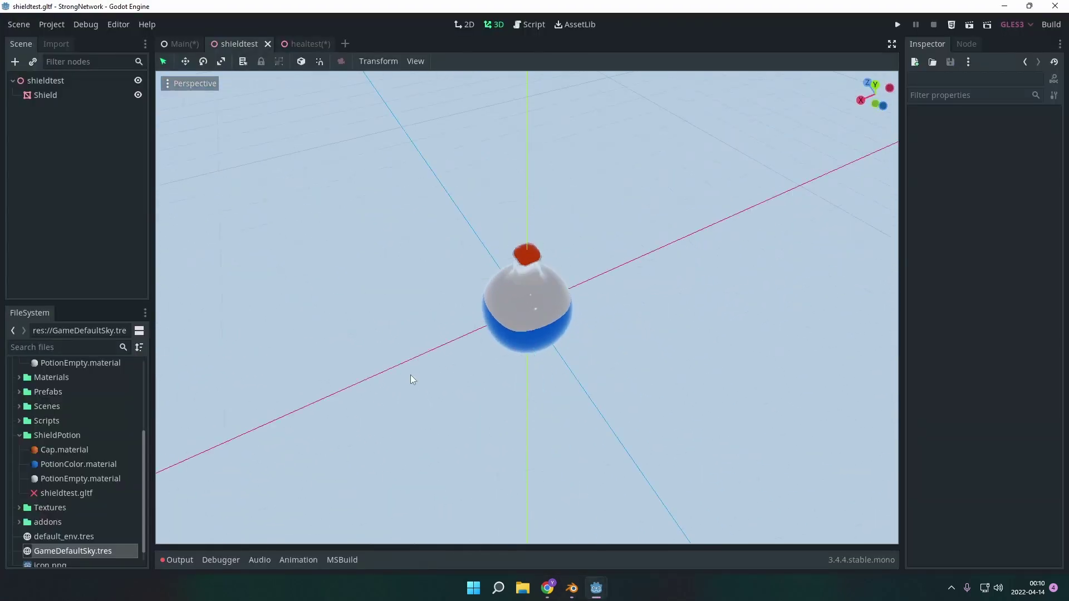
Step: Orbit around the shield potion in the shieldtest scene, and examine the health potion in the healtest scene
{"action": "mouse_move", "coordinate": [527, 313]}
{"action": "middle_mouse_down"}
{"action": "mouse_move", "coordinate": [518, 305]}
{"action": "mouse_move", "coordinate": [573, 258]}
{"action": "mouse_move", "coordinate": [577, 179]}
{"action": "mouse_move", "coordinate": [804, 184]}
{"action": "mouse_move", "coordinate": [651, 222]}
{"action": "mouse_move", "coordinate": [279, 65]}
{"action": "middle_mouse_up"}
{"action": "left_click", "coordinate": [311, 45]}
{"action": "middle_click_drag", "start_coordinate": [585, 224], "coordinate": [762, 228]}
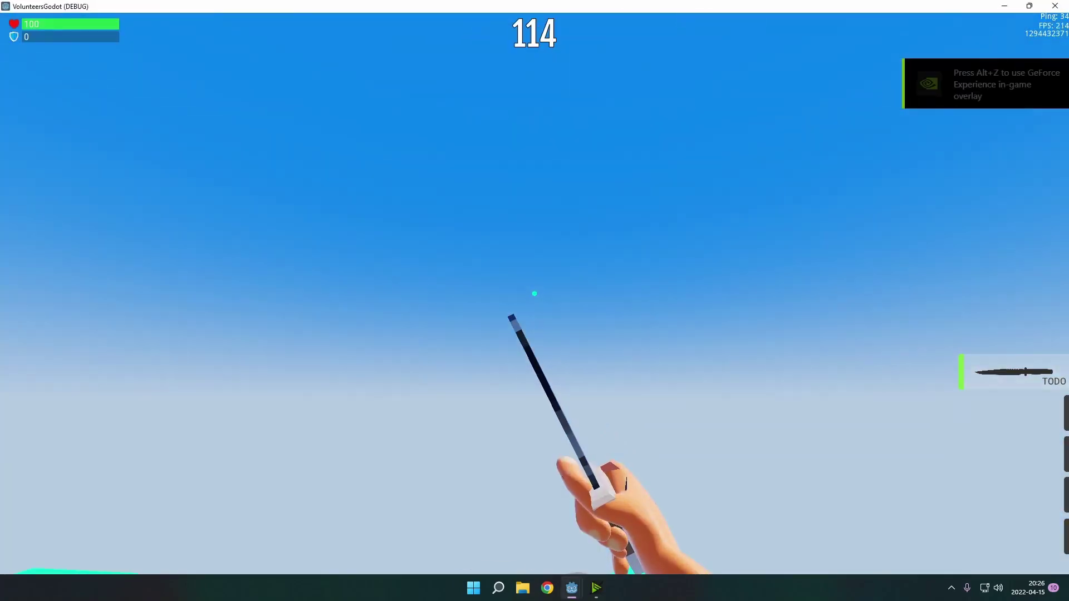
Step: Walk over to the pickups on the yellow platform in VolunteersGodot and pick up the blue shield potion
{"action": "key", "text": "w"}
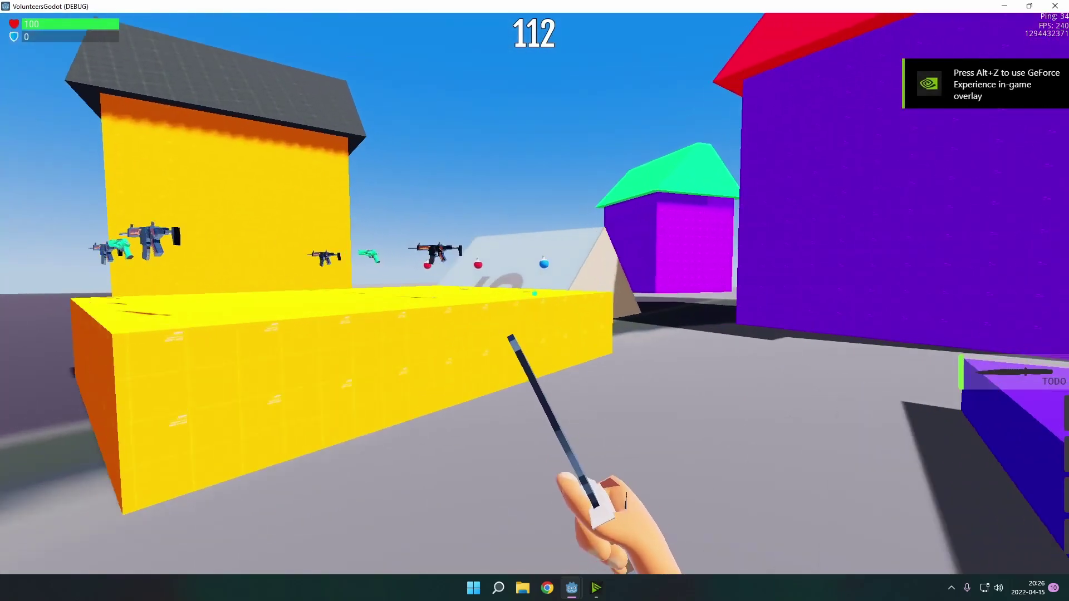
{"action": "key", "text": "w"}
{"action": "key", "text": "d"}
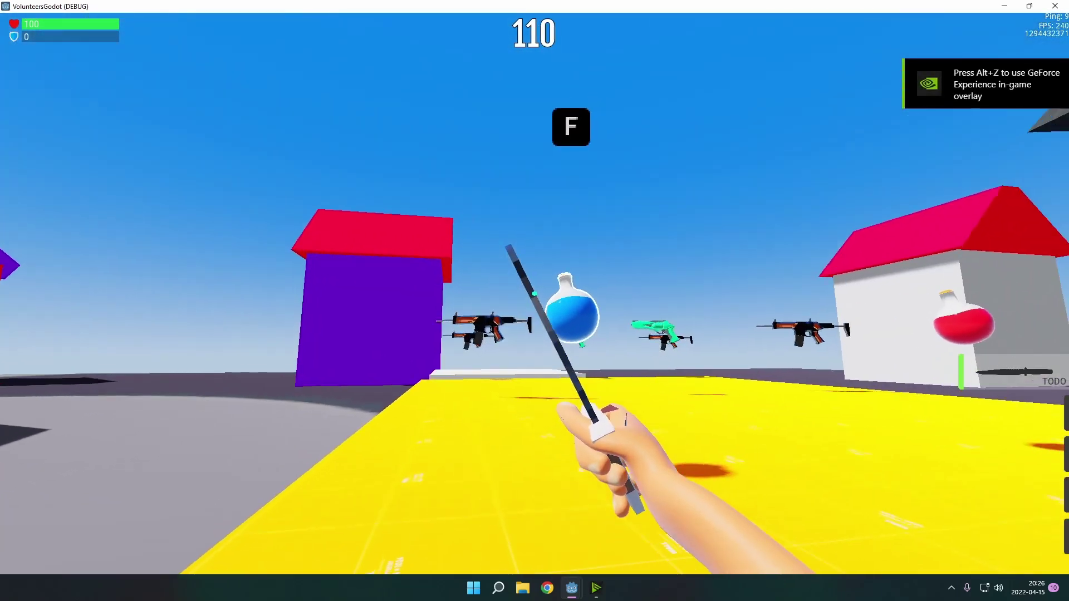
{"action": "key", "text": "f"}
{"action": "key", "text": "w"}
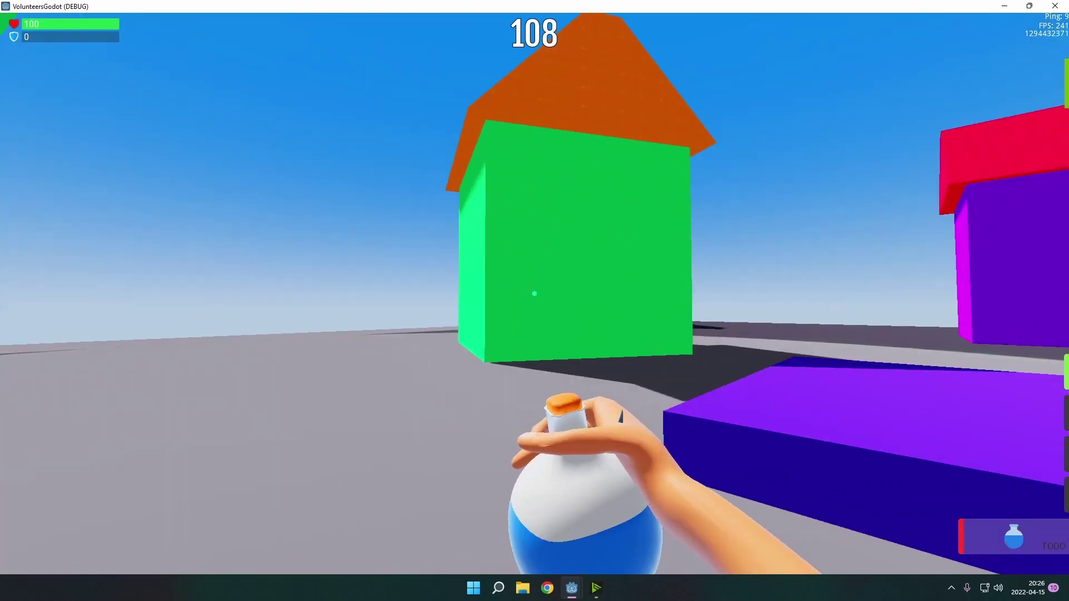
Step: Drink the shield potion repeatedly while walking between the houses until the shield is at 100
{"action": "left_click", "coordinate": [534, 294]}
{"action": "key", "text": "w"}
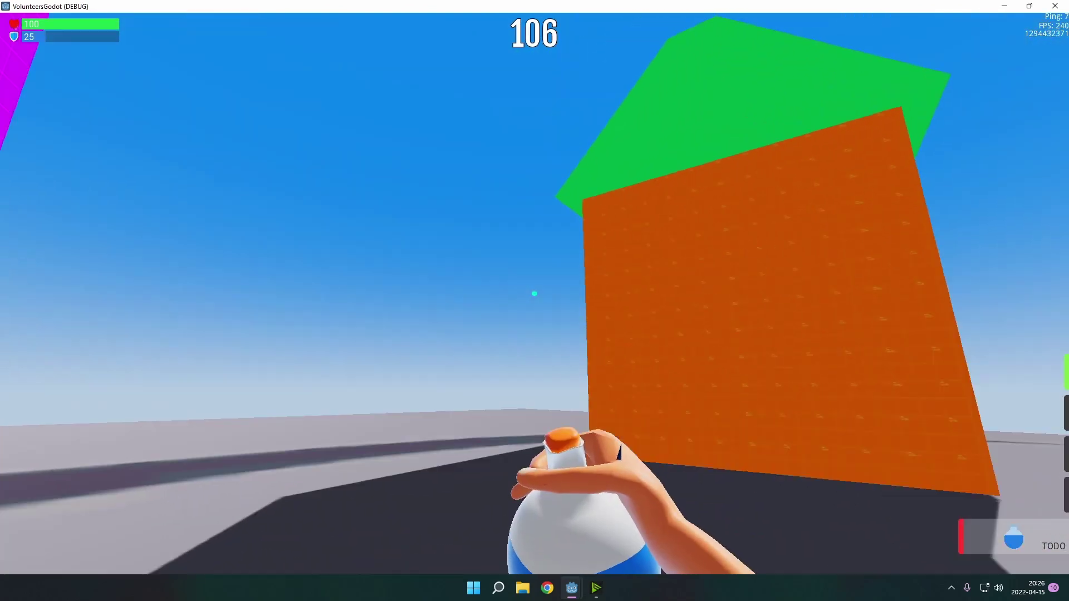
{"action": "left_click", "coordinate": [535, 293]}
{"action": "key", "text": "w"}
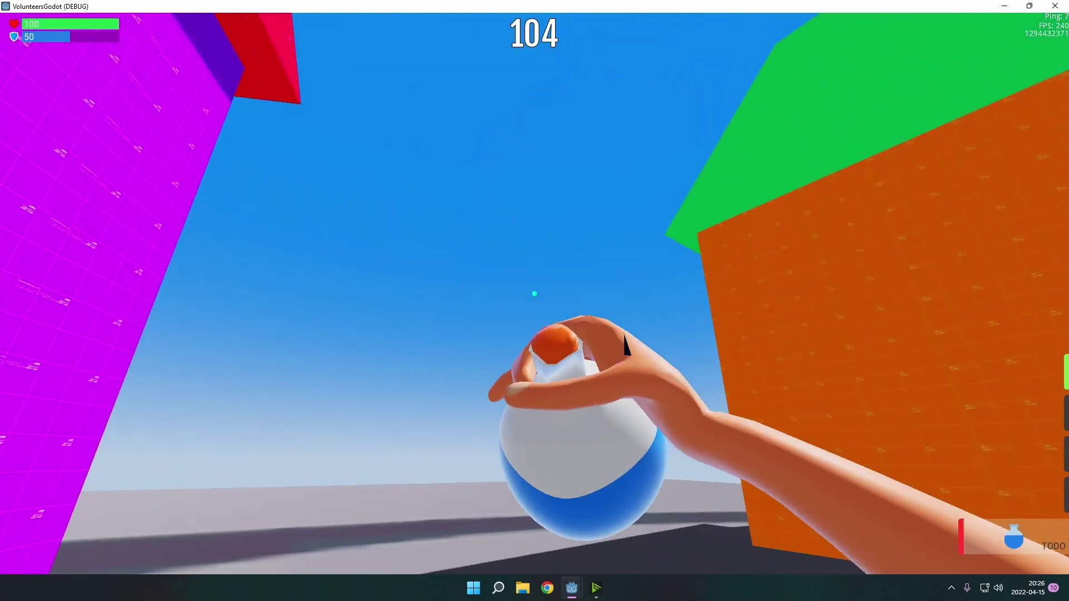
{"action": "key", "text": "w"}
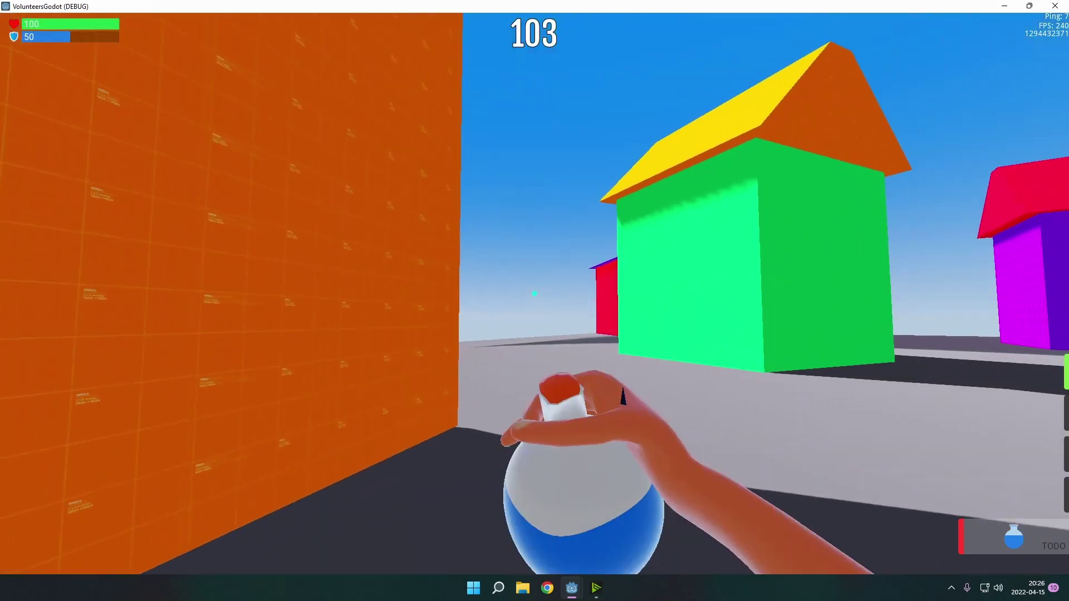
{"action": "left_click", "coordinate": [534, 294]}
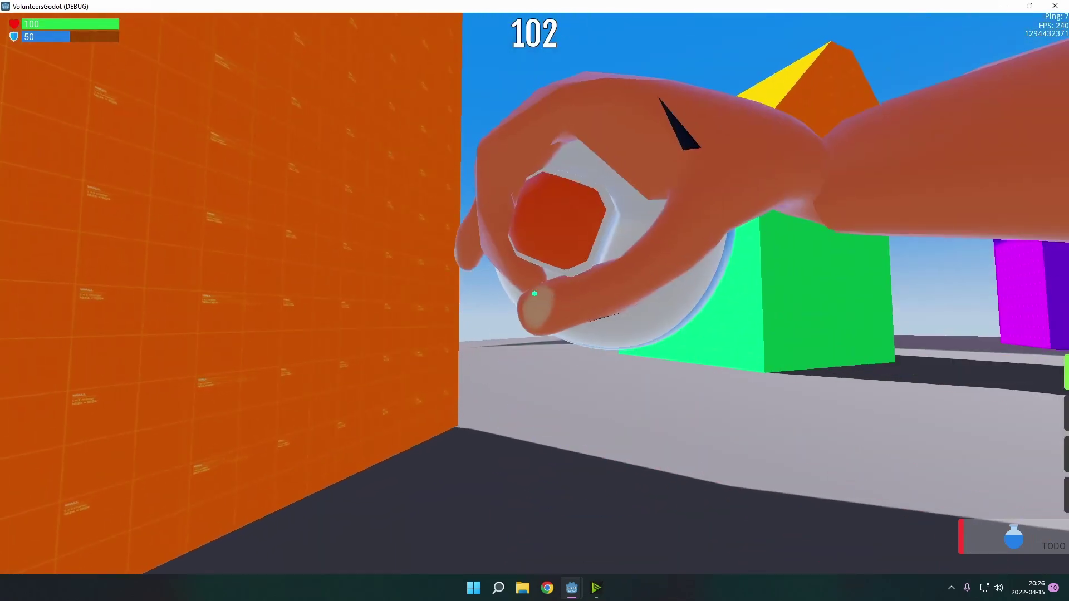
{"action": "key", "text": "w"}
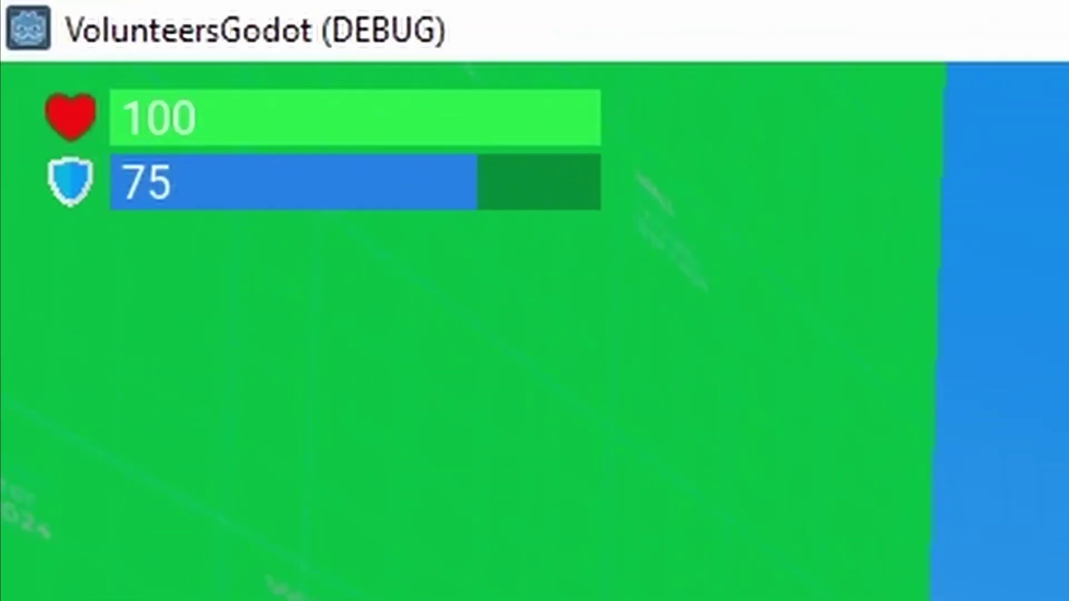
{"action": "key", "text": "w"}
{"action": "key", "text": "w"}
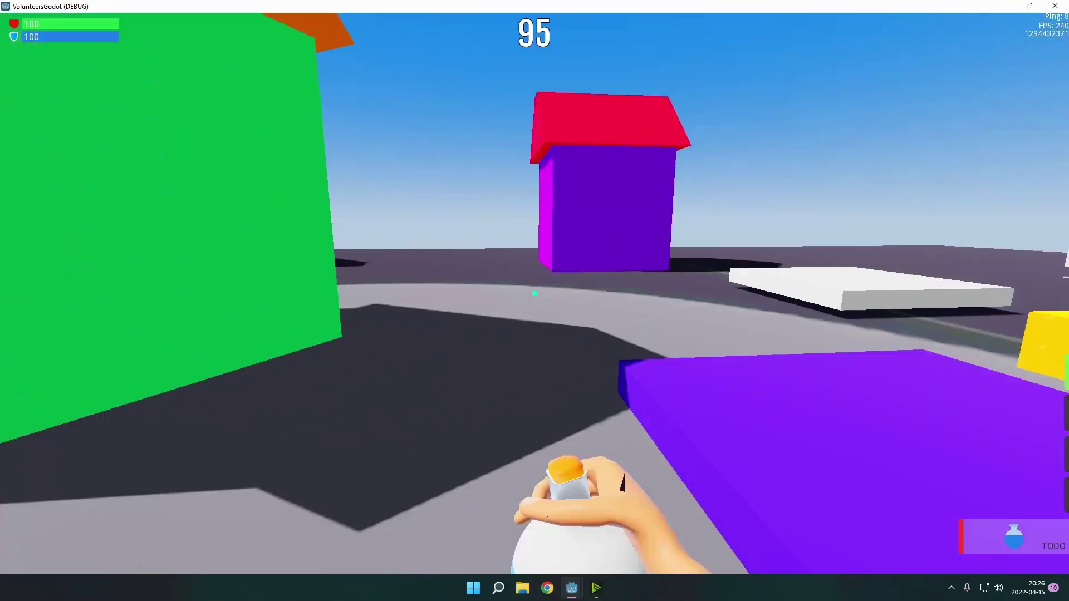
Step: Drop the shield potion on the ground beside the green house and leave the game view
{"action": "key", "text": "w"}
{"action": "key", "text": "g"}
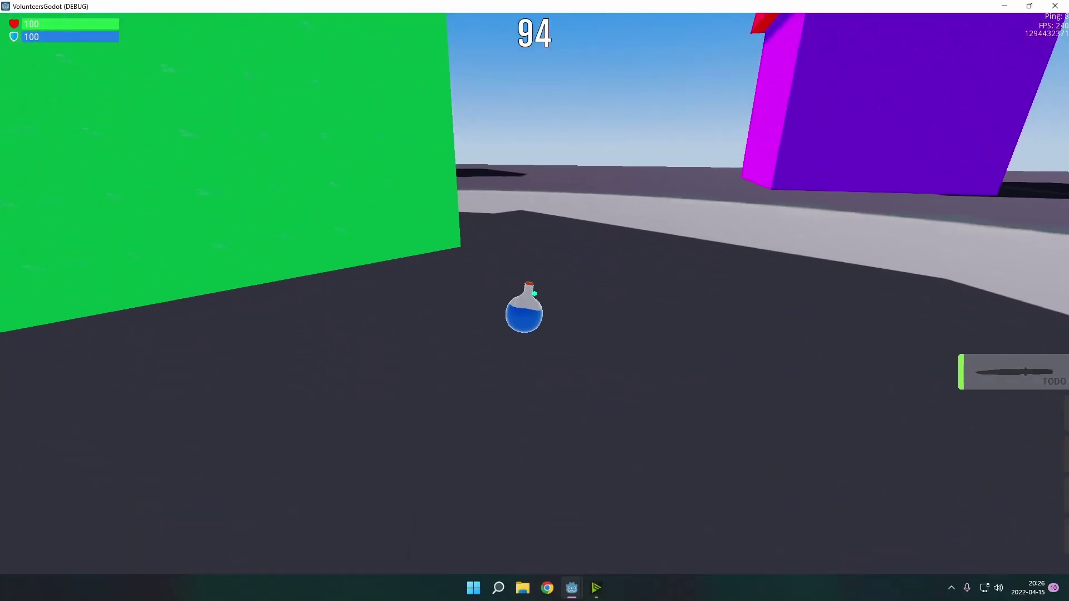
{"action": "key", "text": "Escape"}
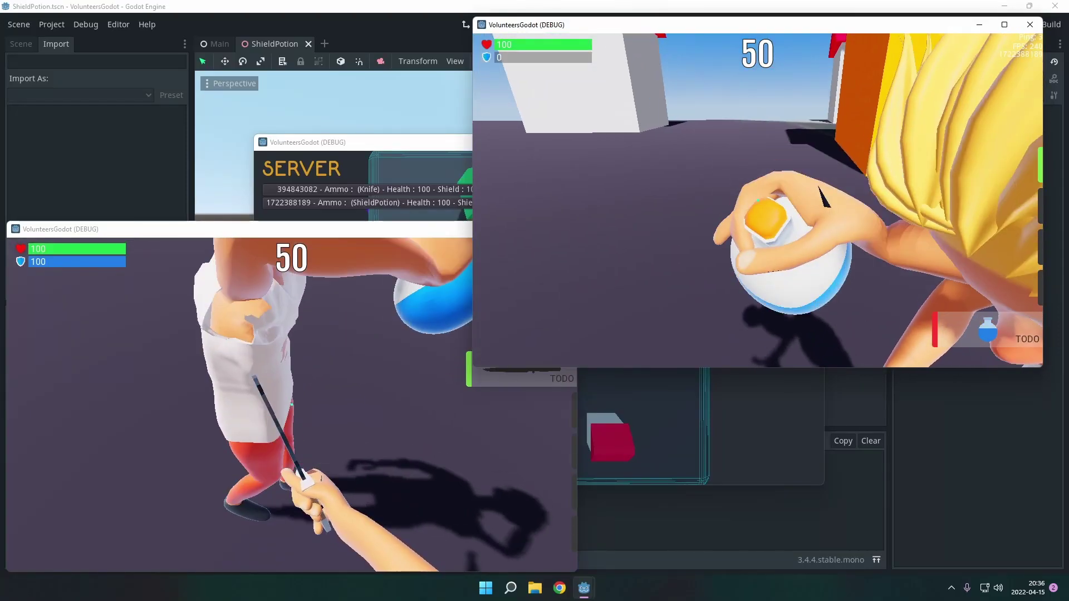
Step: Drink the shield potion repeatedly in one client to test the drinking animation in view of the other client
{"action": "left_click", "coordinate": [757, 201]}
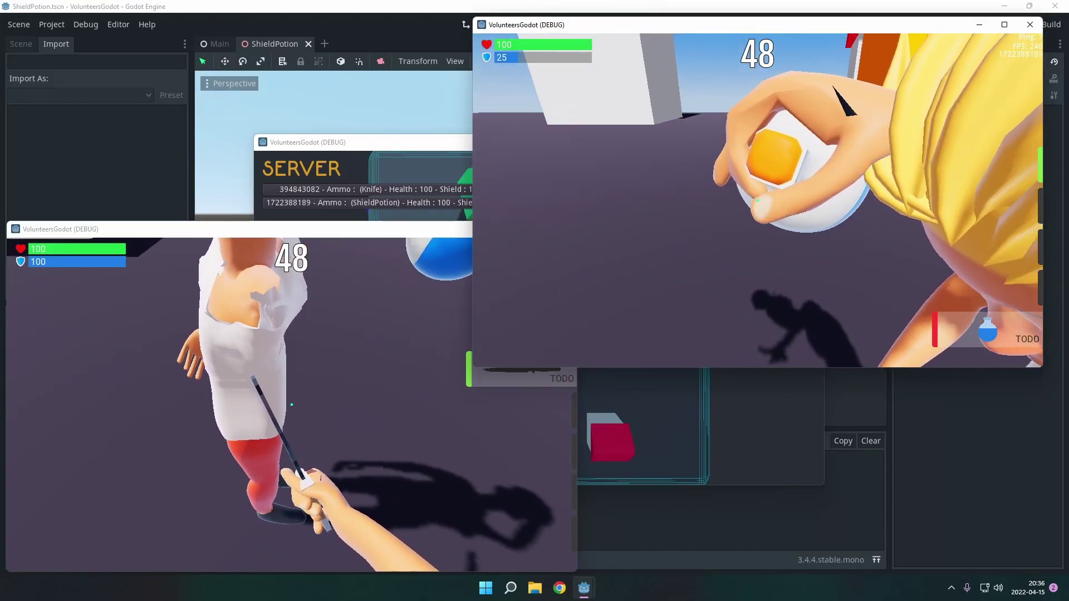
{"action": "key", "text": "d"}
{"action": "left_click", "coordinate": [757, 201]}
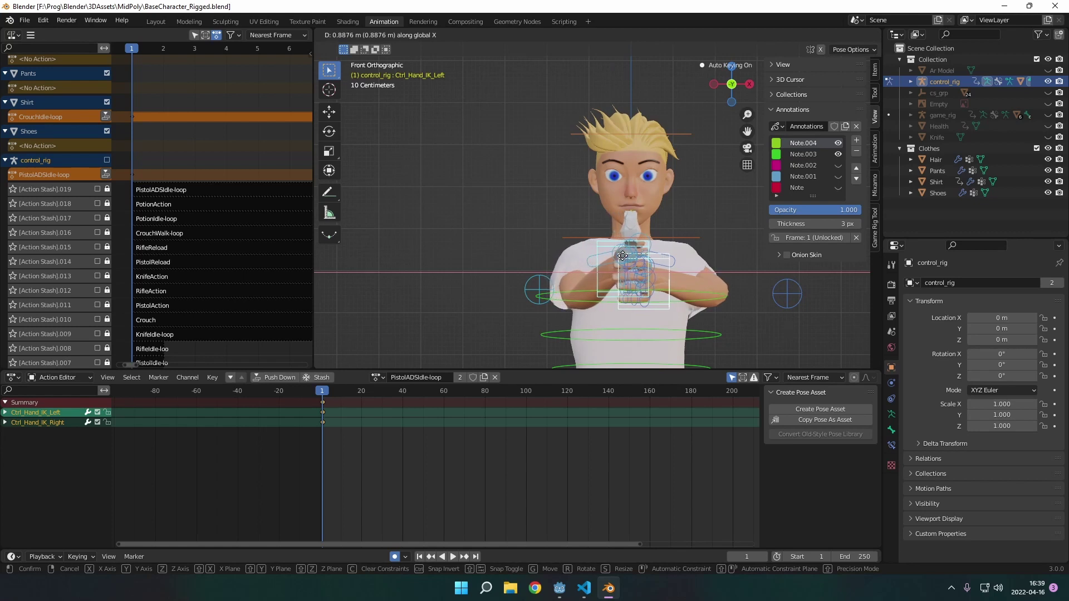
Step: Position the left and right hand IK controls in Blender for the PistolADSIdle-loop and RifleADSIdle-loop aiming poses
{"action": "middle_click_drag", "start_coordinate": [624, 259], "coordinate": [521, 234]}
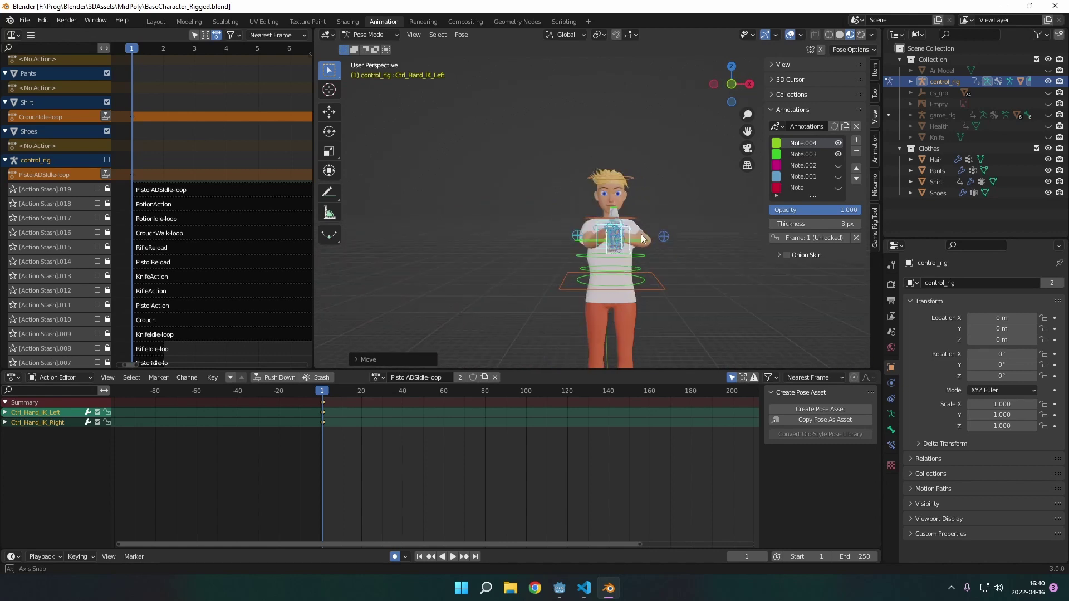
{"action": "scroll", "coordinate": [646, 229], "scroll_direction": "up", "scroll_amount": 5}
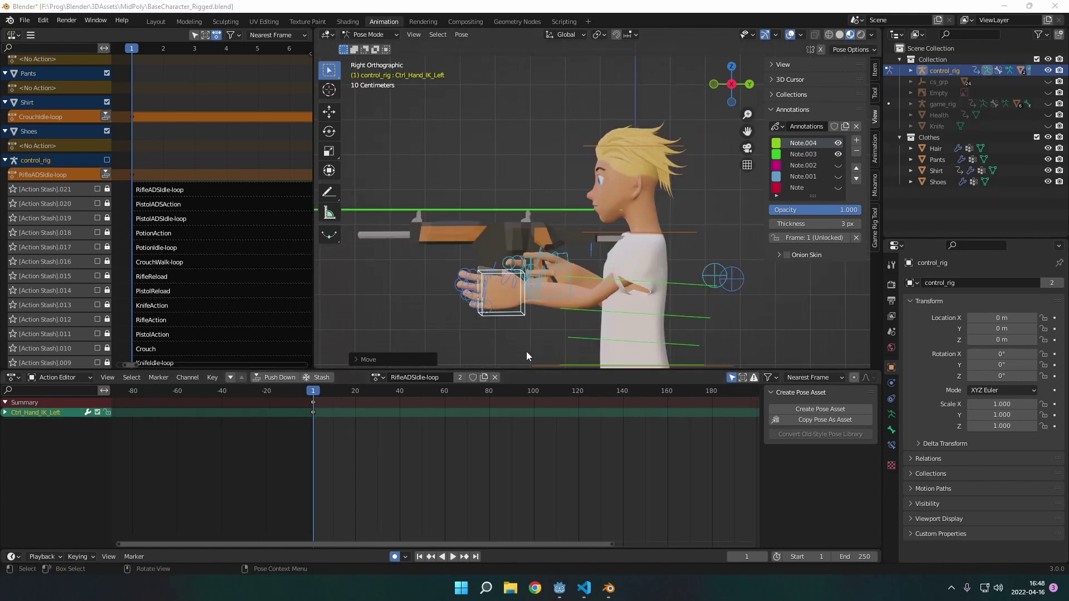
{"action": "left_click", "coordinate": [569, 256]}
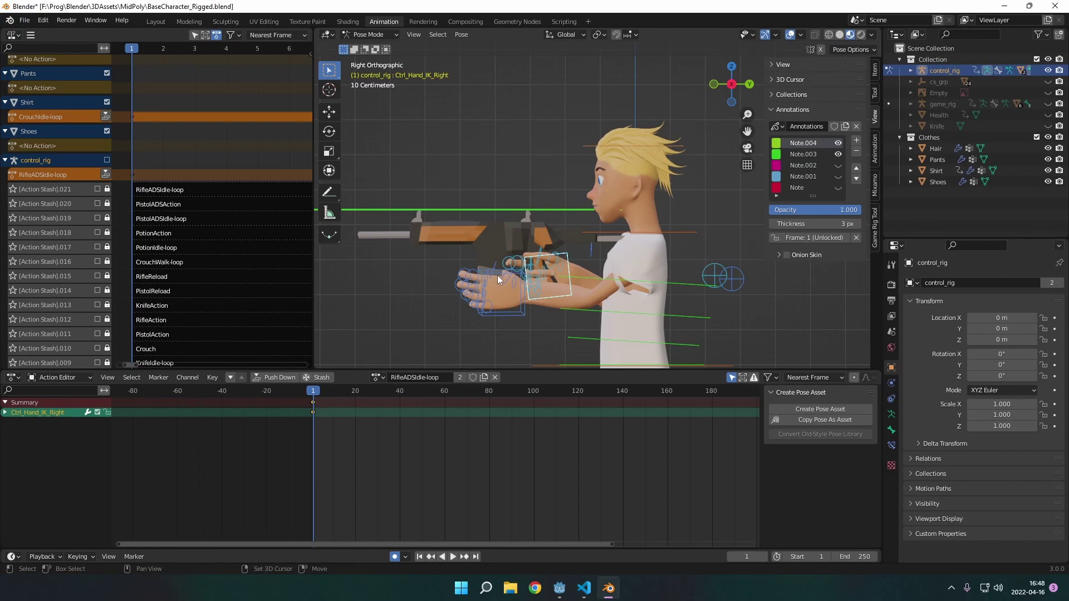
{"action": "key", "text": "KP_1"}
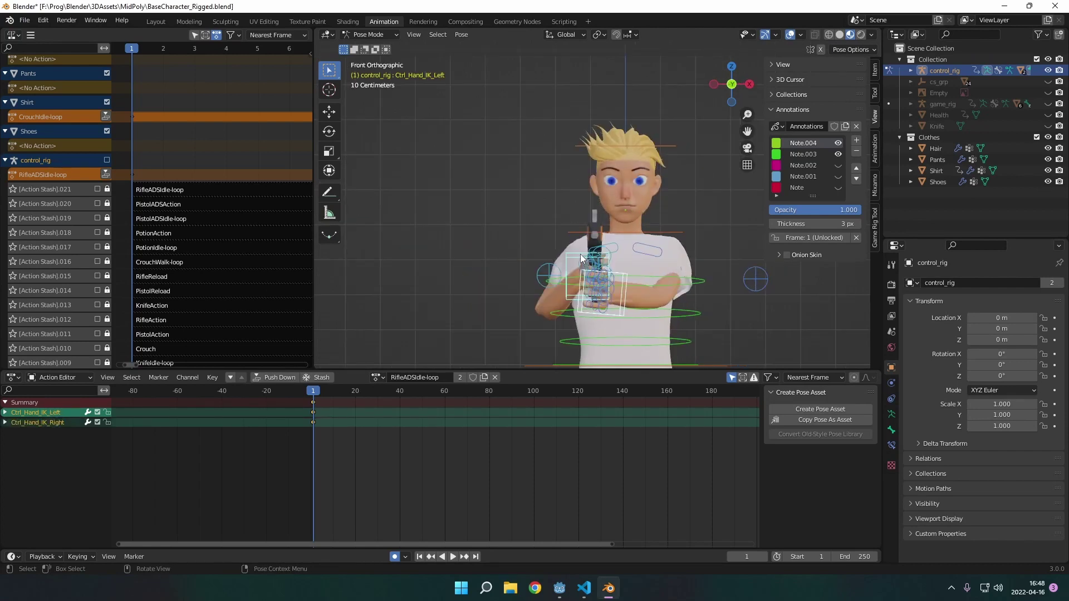
{"action": "scroll", "coordinate": [629, 222], "scroll_direction": "up", "scroll_amount": 5}
{"action": "key", "text": "g"}
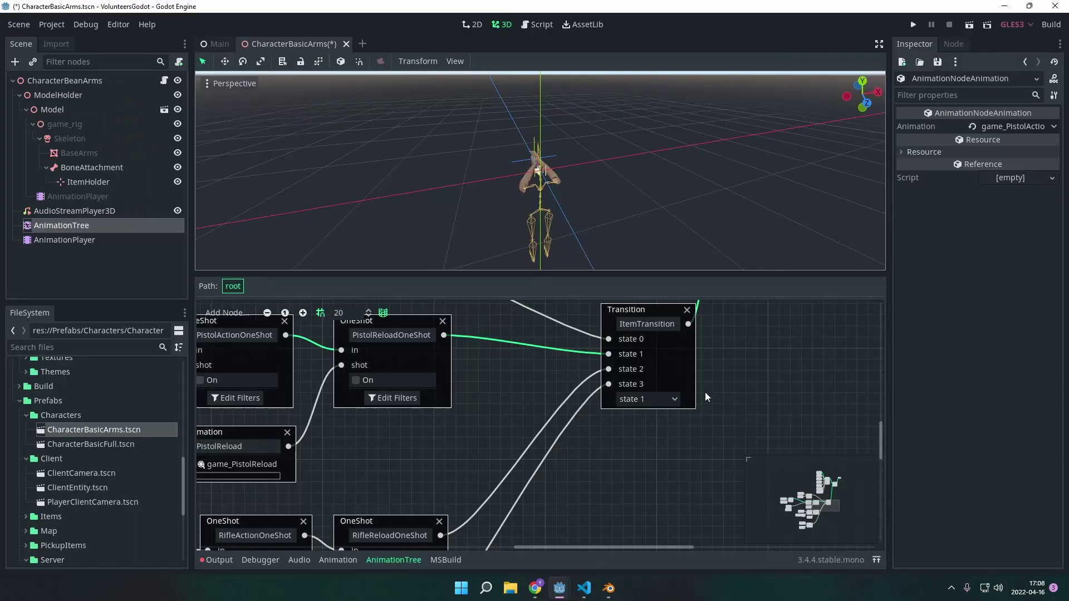
Step: Examine the PistolADSBlend connections in the CharacterBasicArms AnimationTree in Godot and the resulting arm pose
{"action": "middle_click_drag", "start_coordinate": [574, 402], "coordinate": [779, 399]}
{"action": "middle_click_drag", "start_coordinate": [258, 371], "coordinate": [562, 463]}
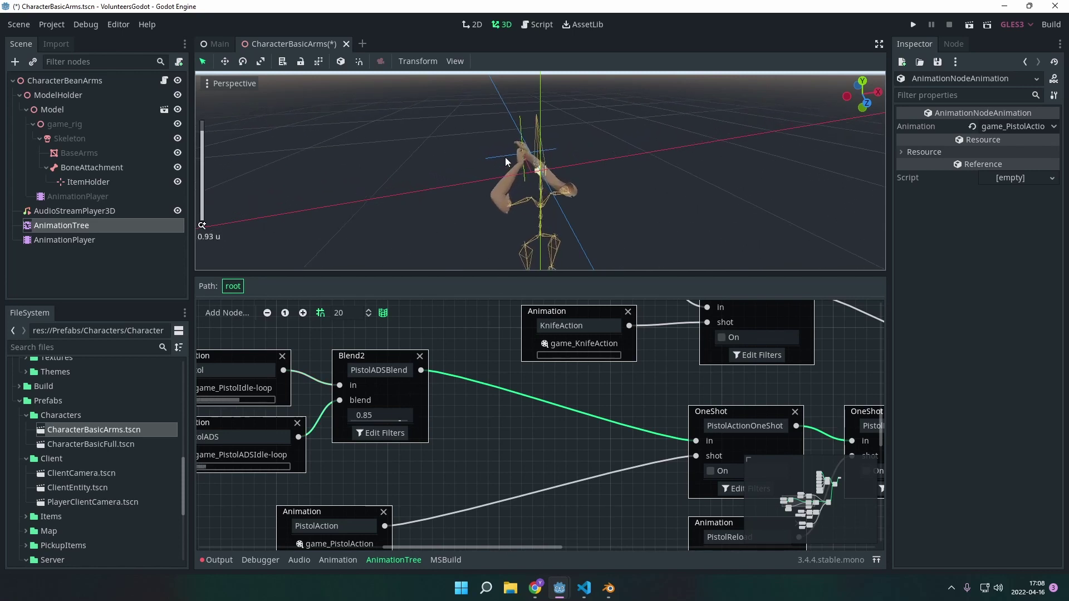
{"action": "middle_click_drag", "start_coordinate": [482, 173], "coordinate": [558, 151]}
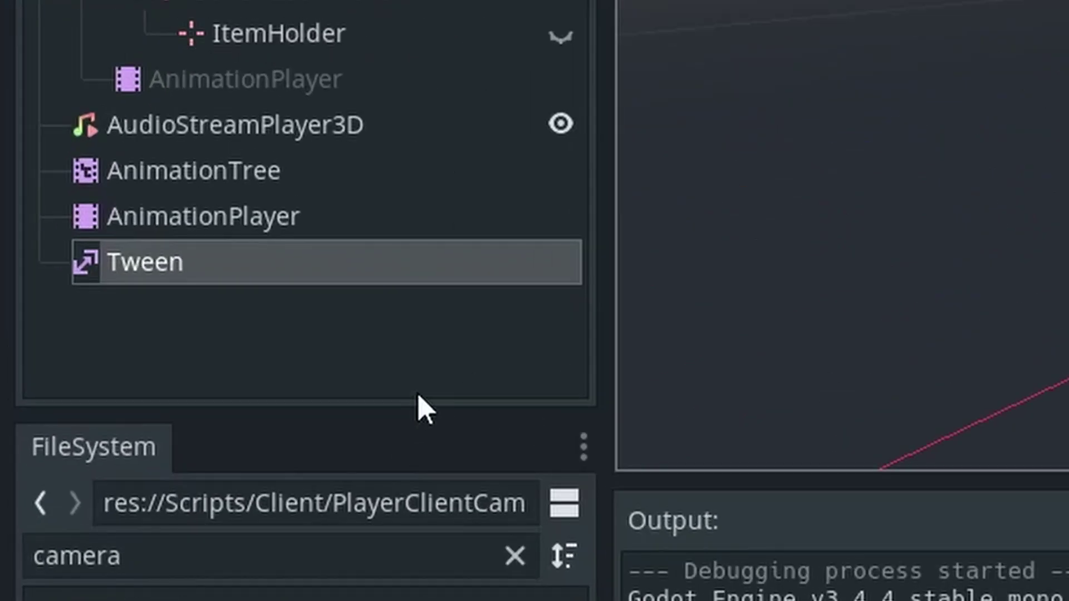
Step: Point out the Tween node under CharacterBeanArms in the CharacterBasicArms scene
{"action": "left_click", "coordinate": [361, 369]}
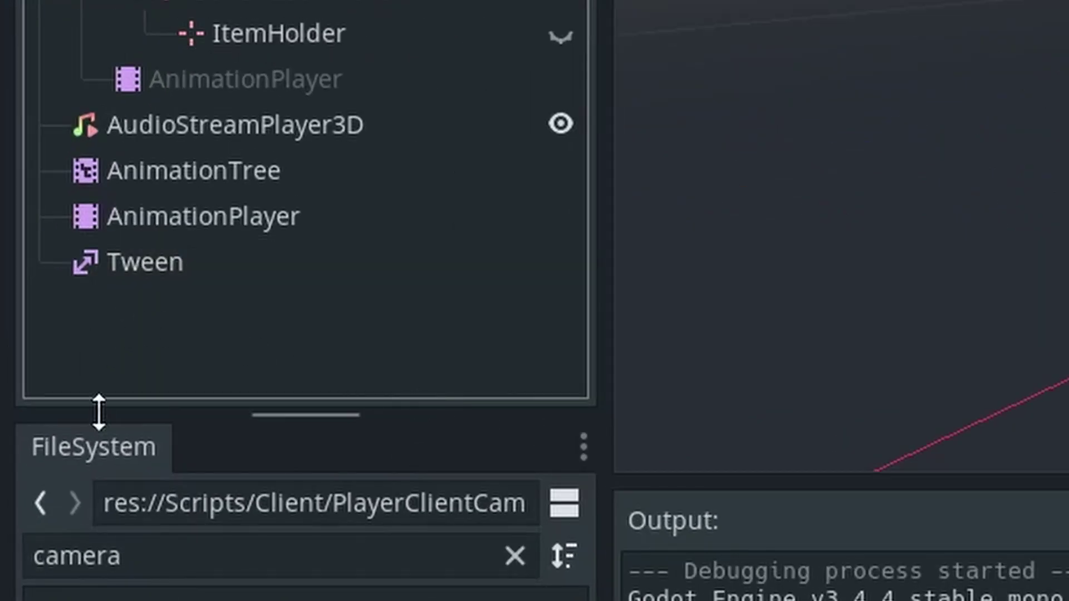
{"action": "left_click", "coordinate": [125, 269]}
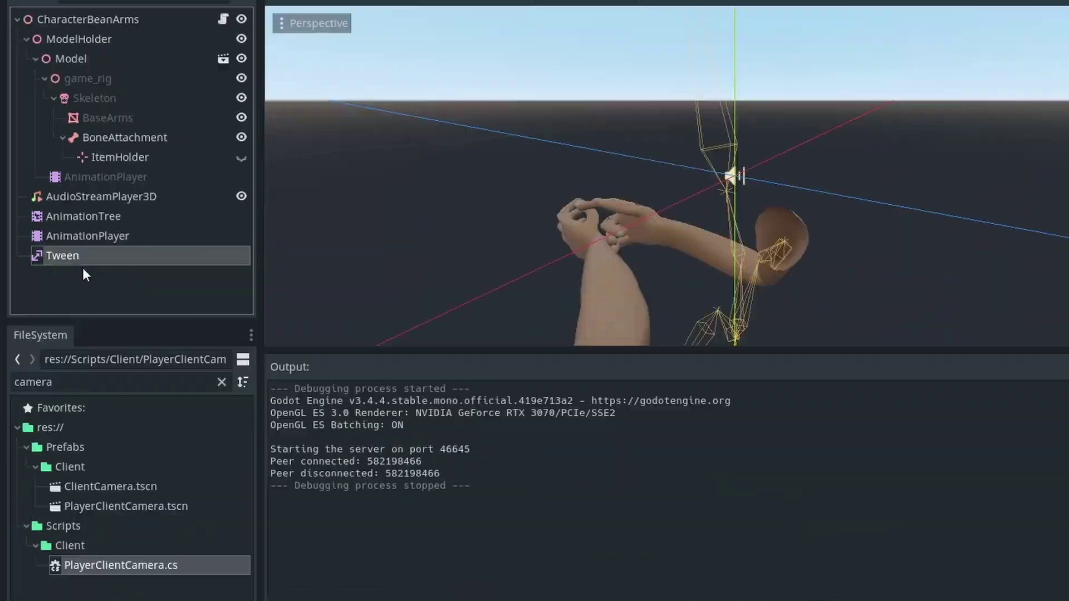
{"action": "left_click", "coordinate": [526, 174]}
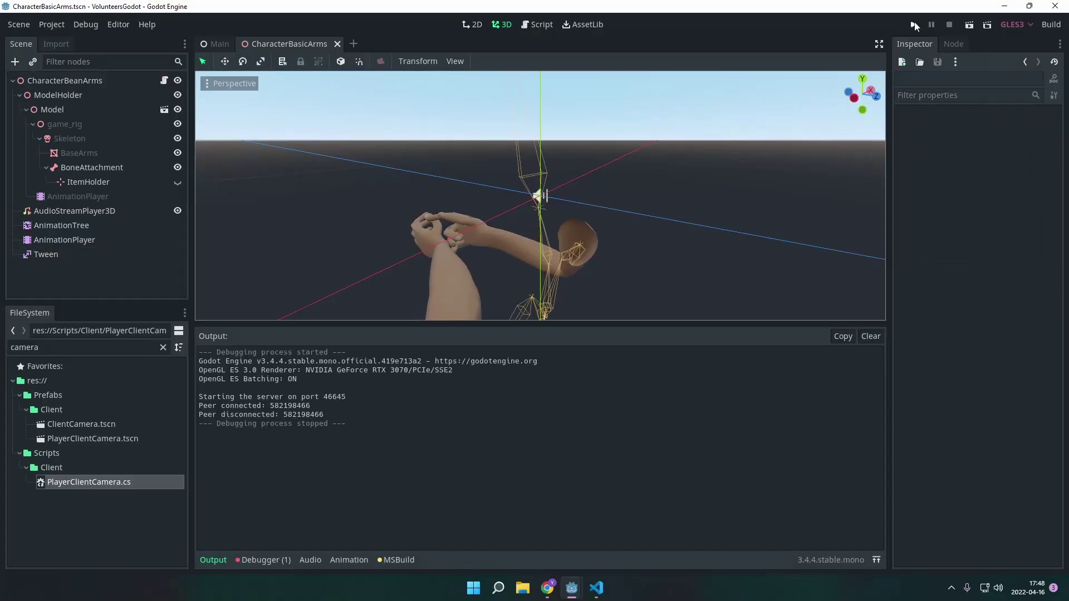
Step: Run the project and pick up the rifle in the game
{"action": "left_click", "coordinate": [914, 24]}
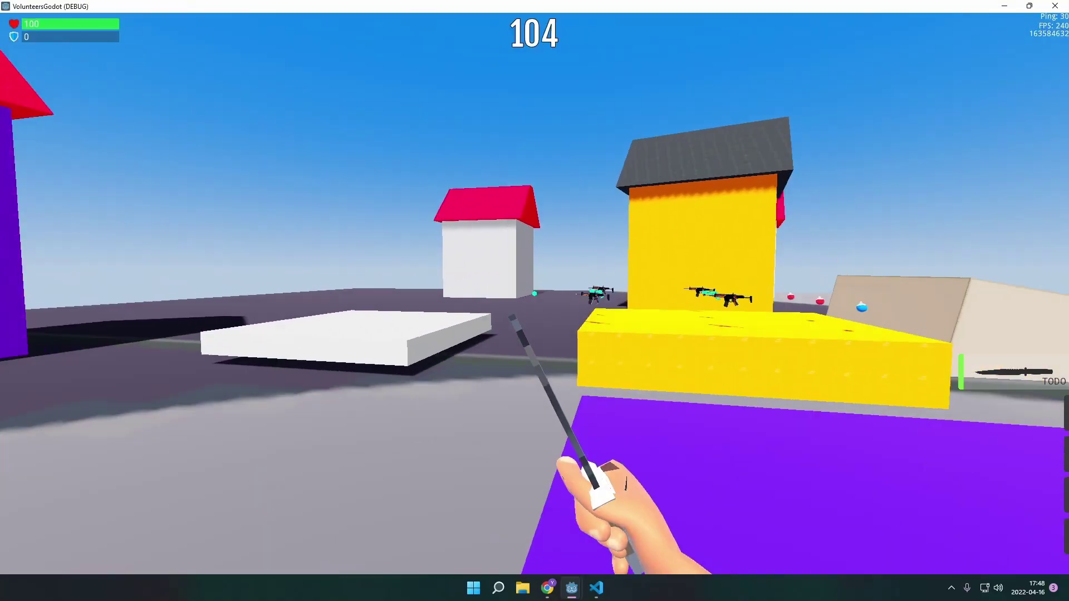
{"action": "key", "text": "f"}
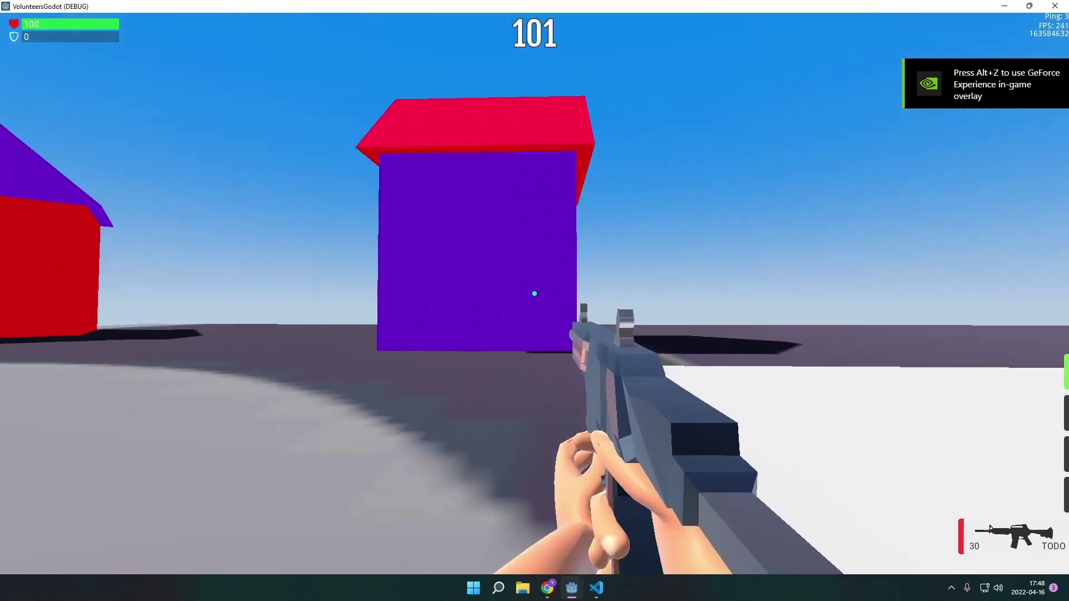
{"action": "key", "text": "w"}
Step: Aim down the rifle's sights, fire it while walking and jumping, and reload
{"action": "right_click", "coordinate": [534, 293]}
{"action": "left_click", "coordinate": [535, 293]}
{"action": "left_click", "coordinate": [535, 294]}
{"action": "key", "text": "w"}
{"action": "key", "text": "space"}
{"action": "key", "text": "r"}
Step: Aim the rifle near the green house, reload it, and walk on past the purple house to test aiming again
{"action": "right_click", "coordinate": [534, 294]}
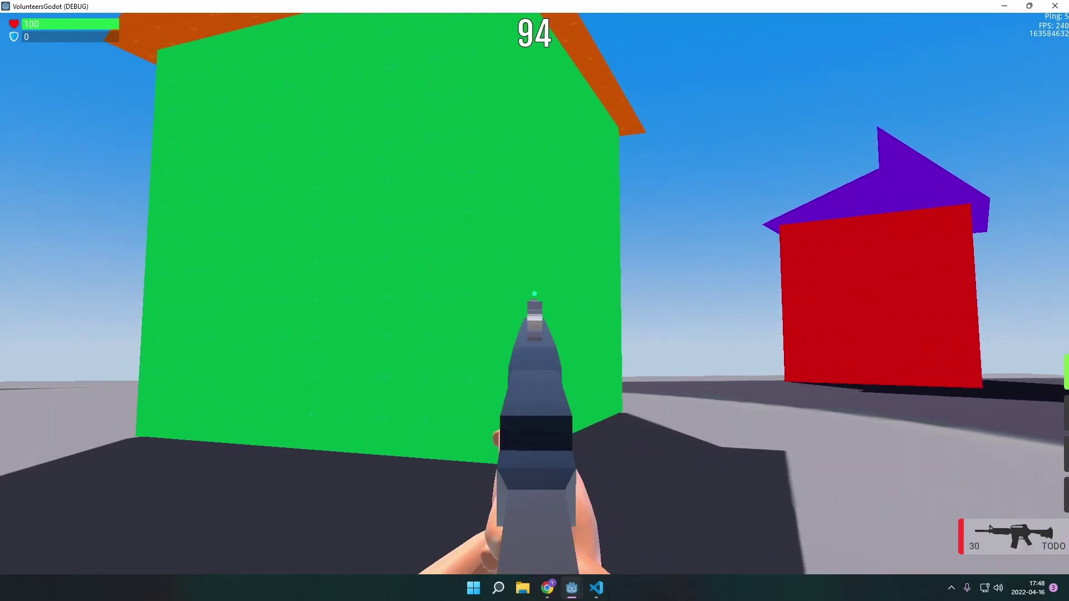
{"action": "key", "text": "r"}
{"action": "key", "text": "w"}
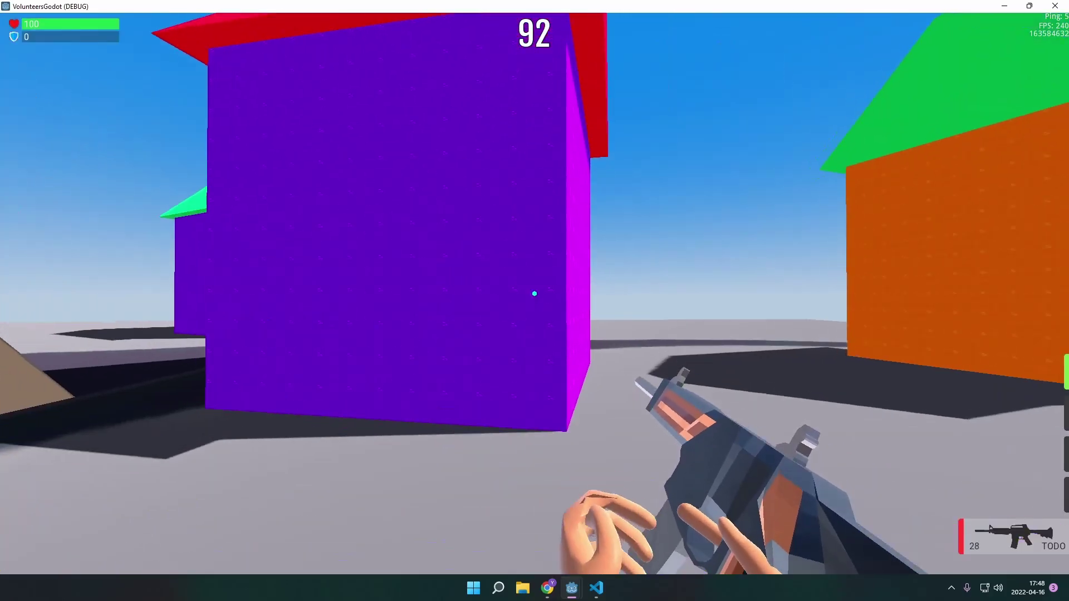
{"action": "key", "text": "w"}
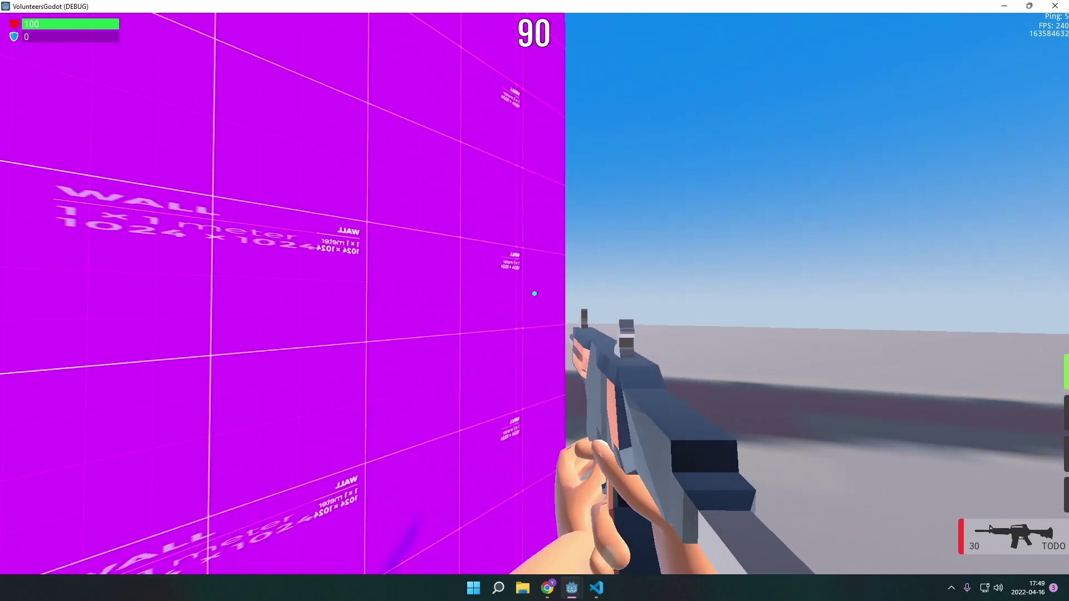
{"action": "key", "text": "w"}
{"action": "right_click", "coordinate": [534, 294]}
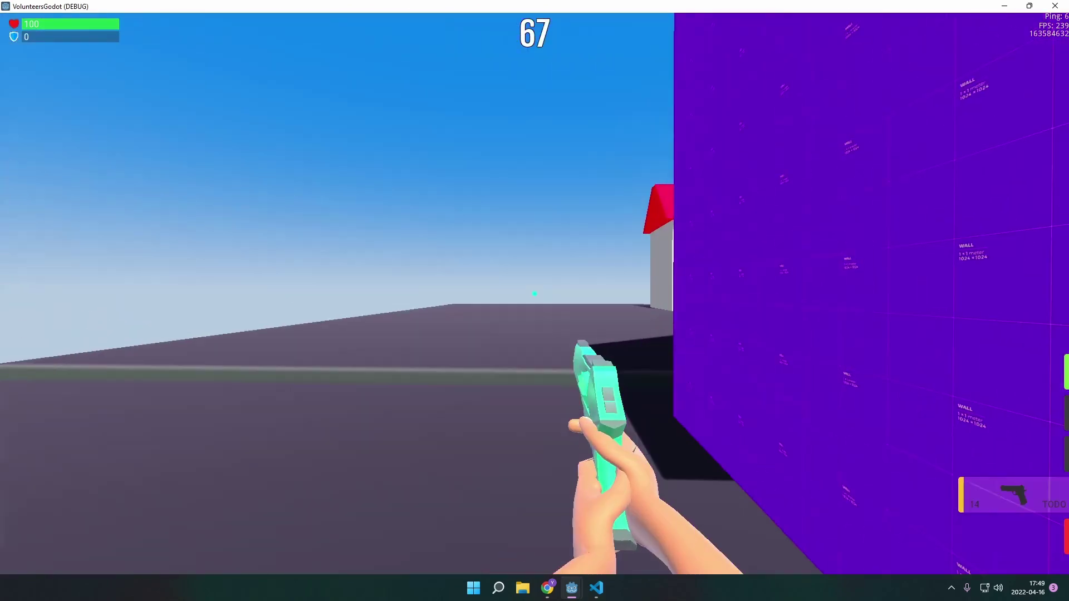
Step: Test aiming and firing with the pistol while walking, and repeat the test with the rifle, including a reload
{"action": "right_click", "coordinate": [535, 293]}
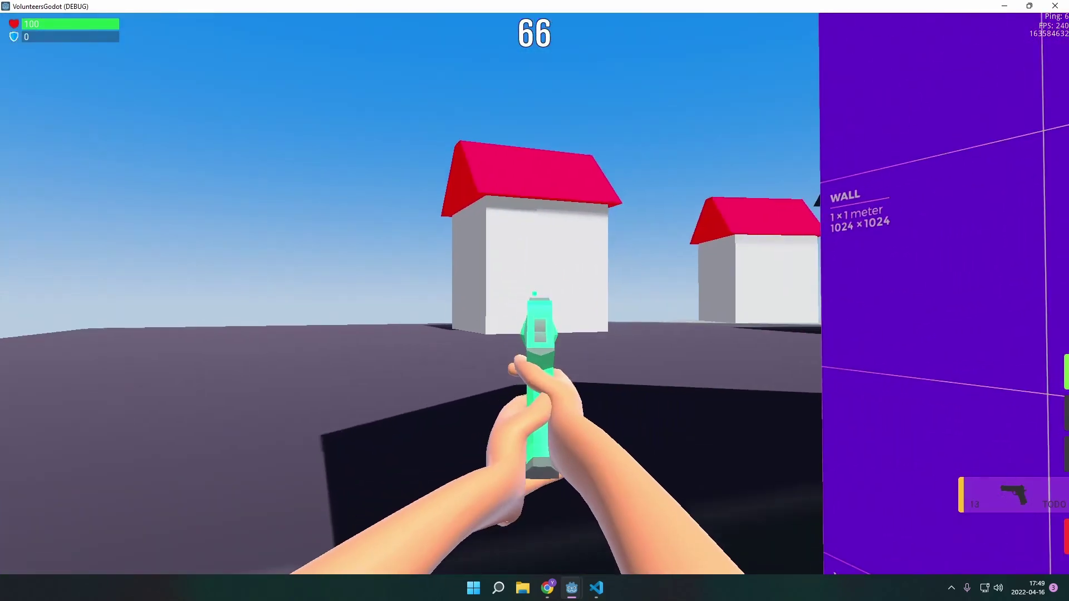
{"action": "key", "text": "w"}
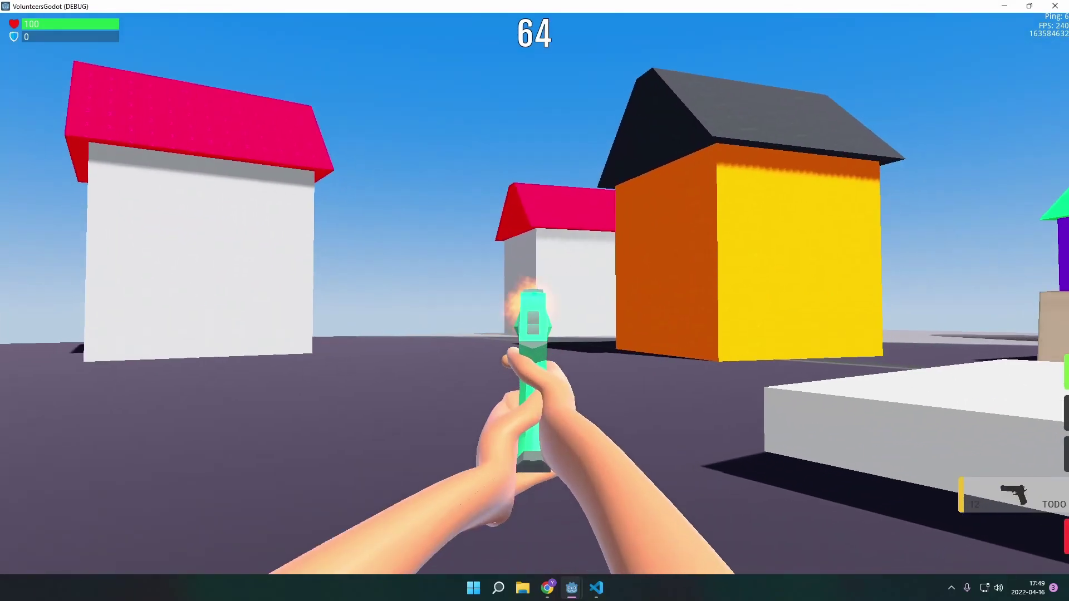
{"action": "key", "text": "1"}
{"action": "key", "text": "w"}
{"action": "right_click", "coordinate": [534, 293]}
{"action": "left_click", "coordinate": [534, 294]}
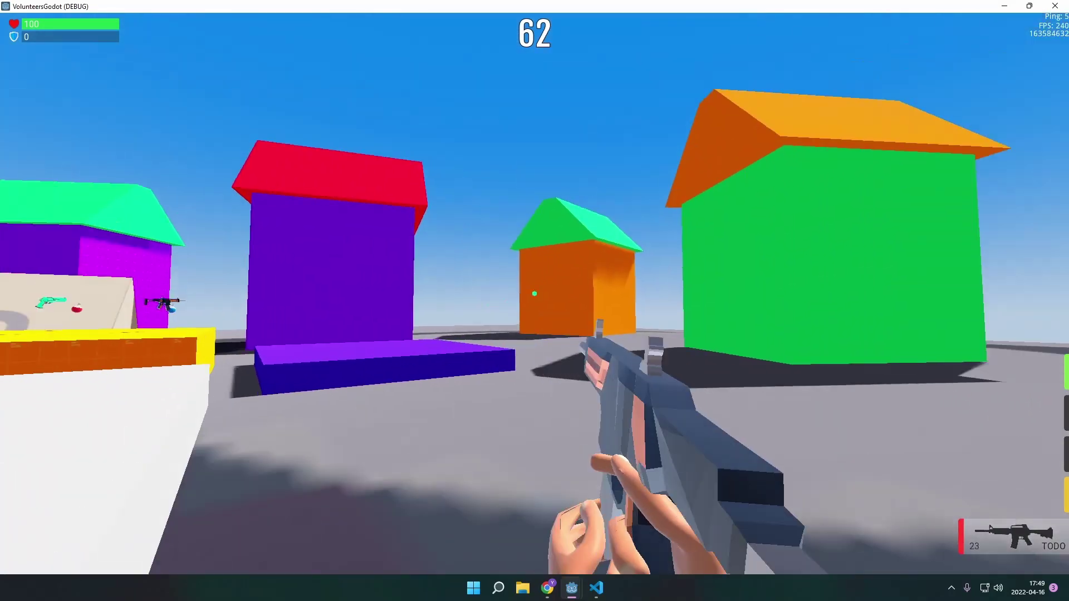
{"action": "key", "text": "w"}
{"action": "key", "text": "r"}
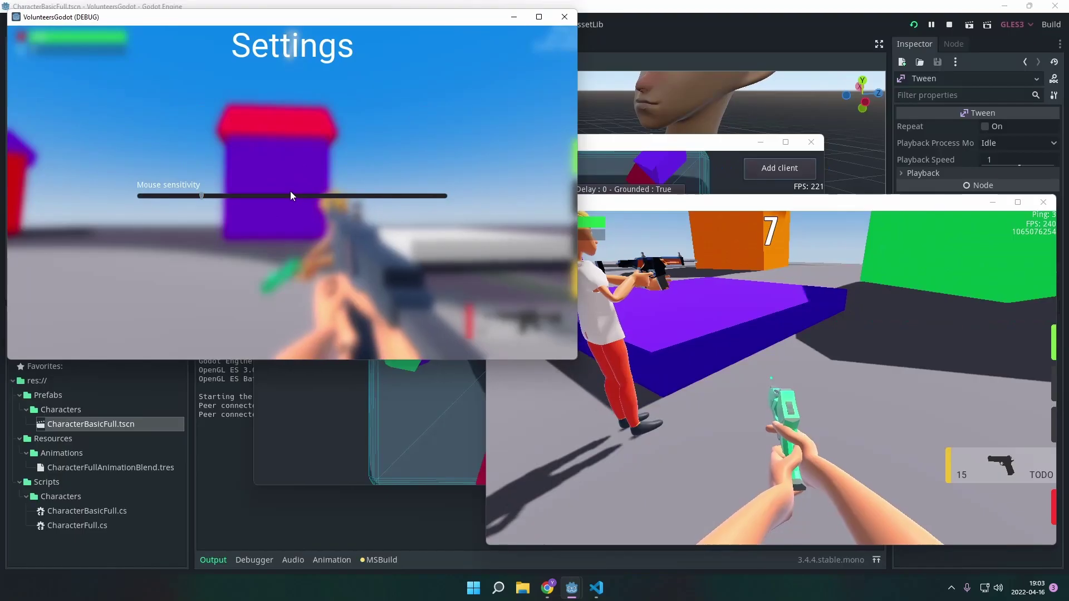
Step: Close the game's Settings screen and aim down the rifle's sights in view of the second client
{"action": "key", "text": "Escape"}
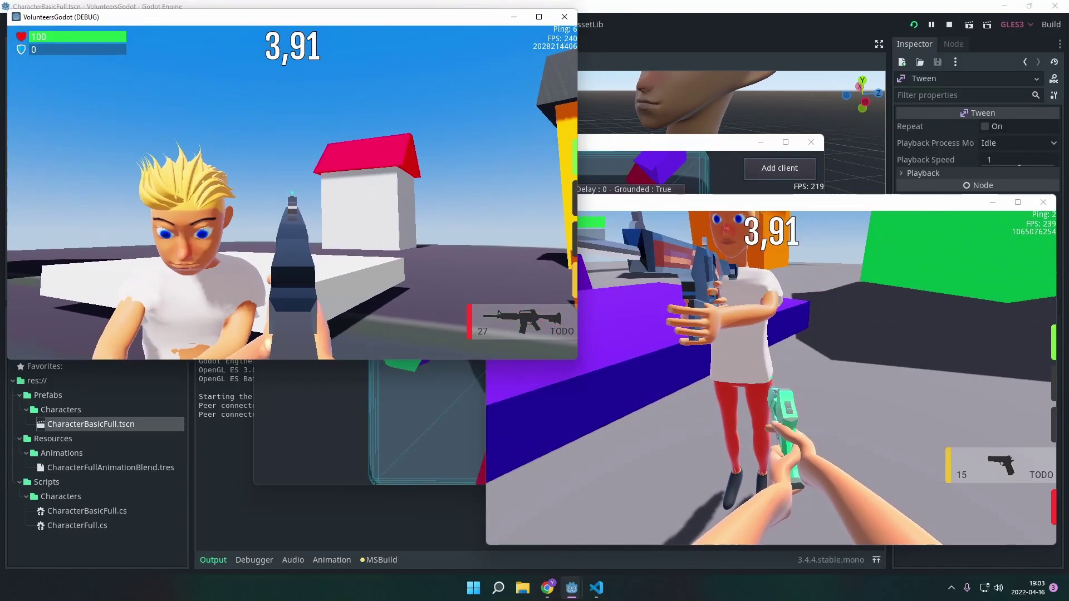
Step: Move sideways and backward while aiming down the rifle's sights next to the second client's character
{"action": "key", "text": "a"}
{"action": "key", "text": "s"}
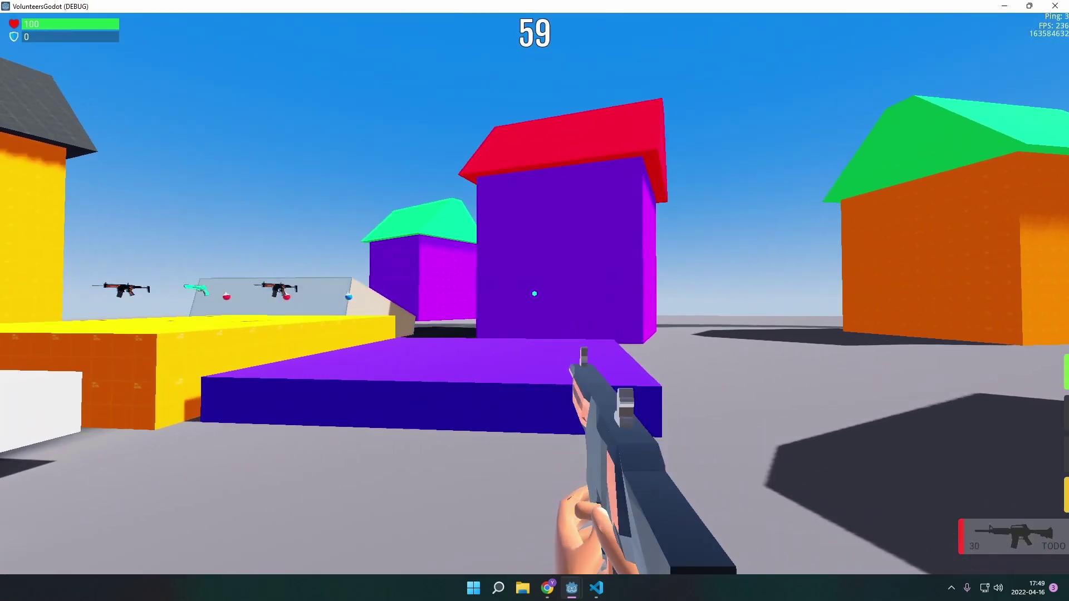
Step: Walk up to the purple house with the rifle in hand and follow its walls at close range
{"action": "key", "text": "w"}
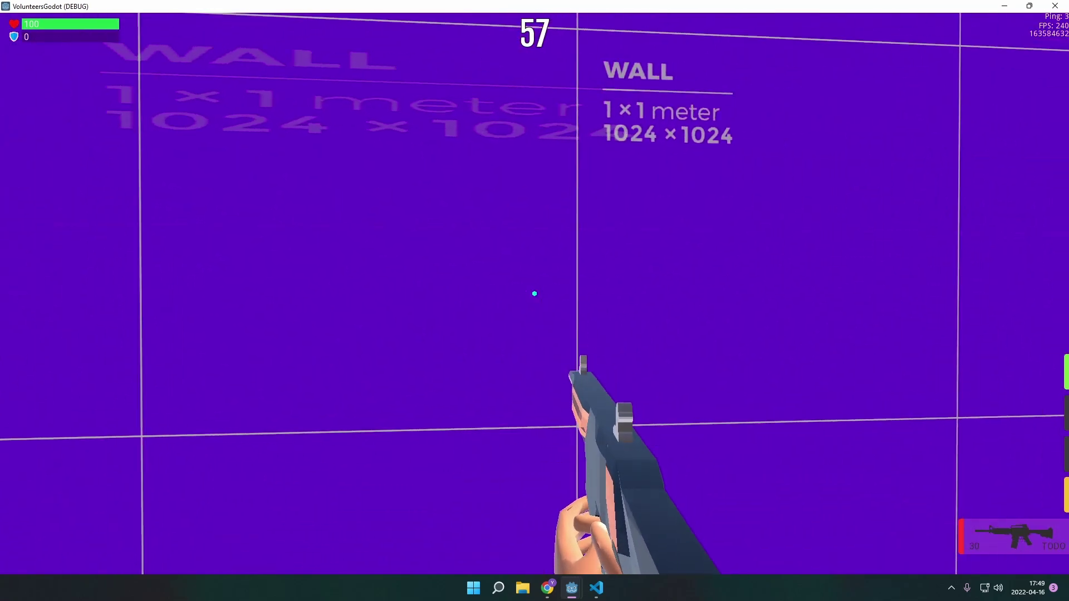
{"action": "key", "text": "w"}
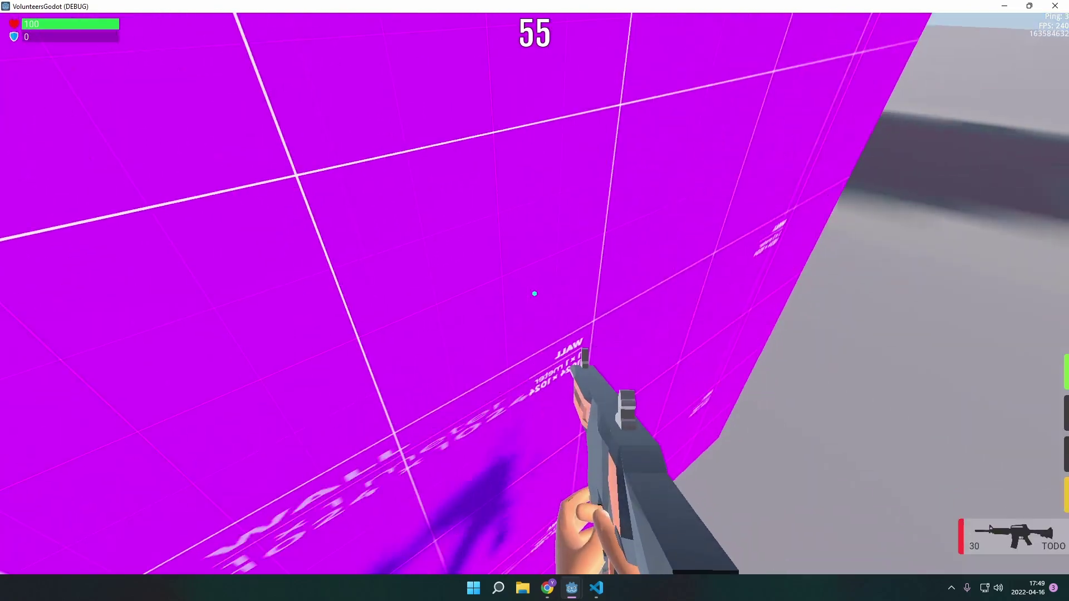
{"action": "key", "text": "w"}
{"action": "key", "text": "w"}
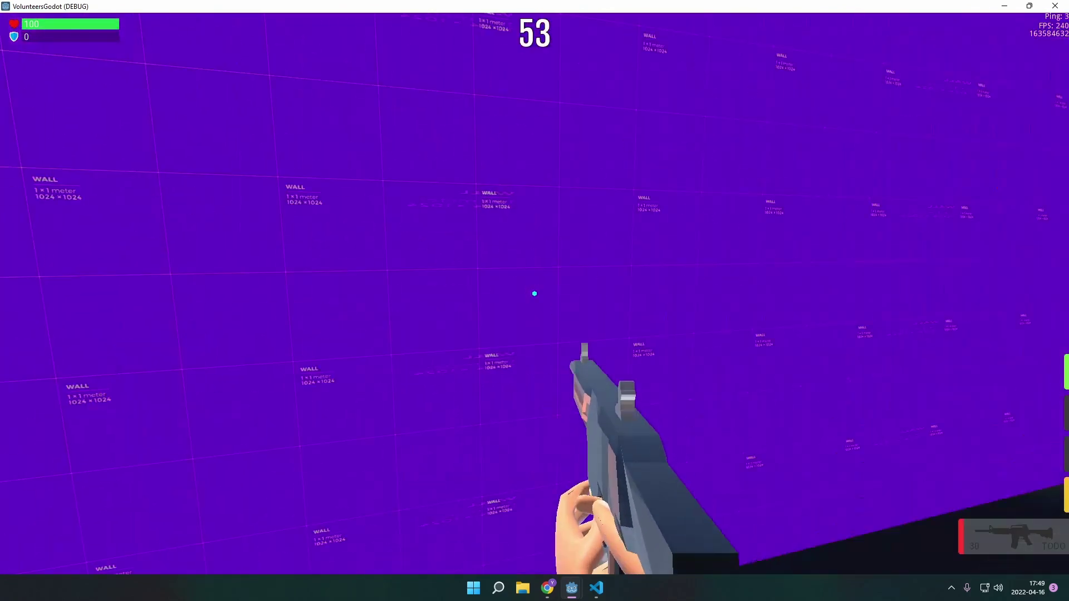
{"action": "key", "text": "w"}
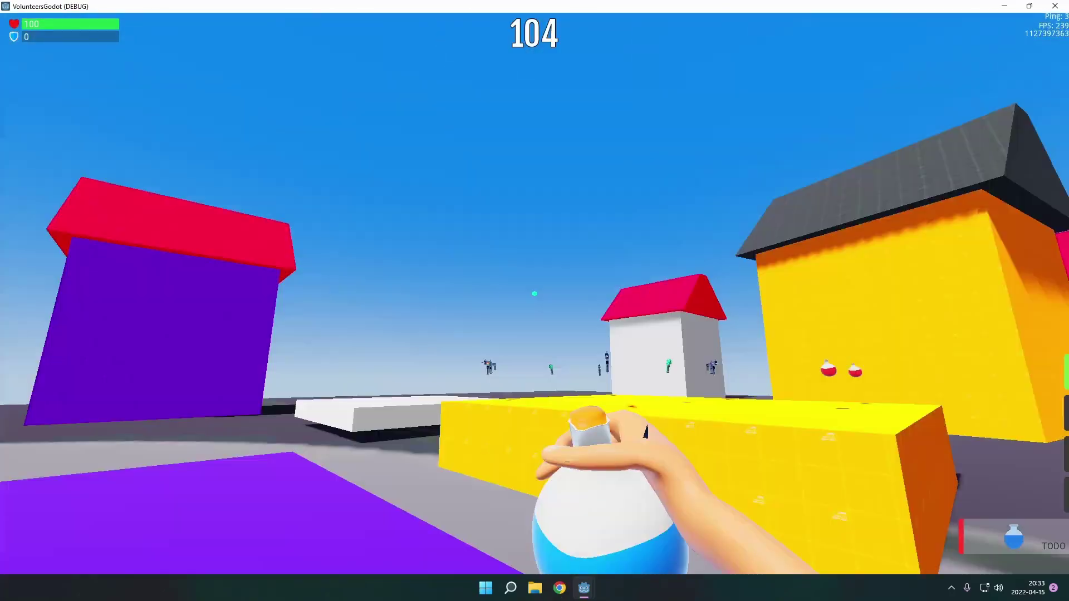
Step: Carry the shield potion around the yellow and purple platforms, switching to the rifle slot and back to the potion on the way
{"action": "key", "text": "w"}
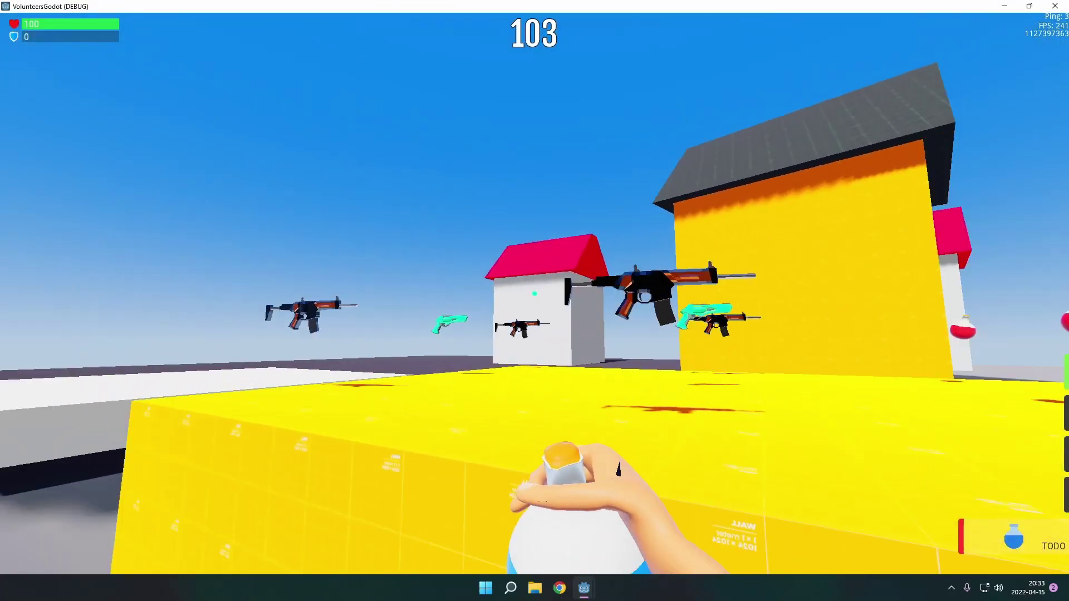
{"action": "key", "text": "w"}
{"action": "scroll", "coordinate": [534, 294], "scroll_direction": "up", "scroll_amount": 1}
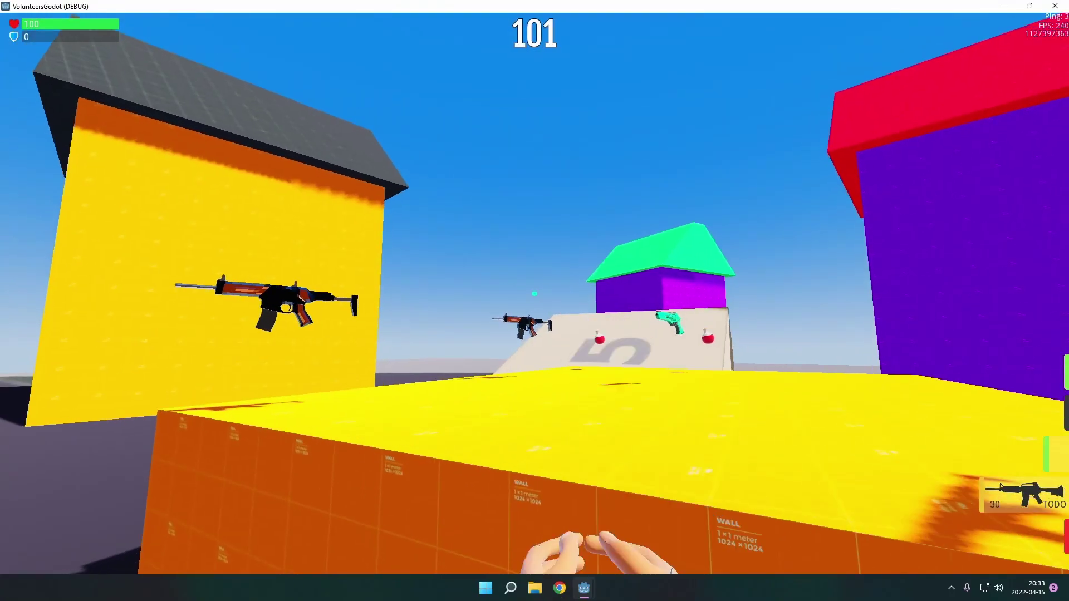
{"action": "key", "text": "w"}
{"action": "scroll", "coordinate": [534, 294], "scroll_direction": "down", "scroll_amount": 2}
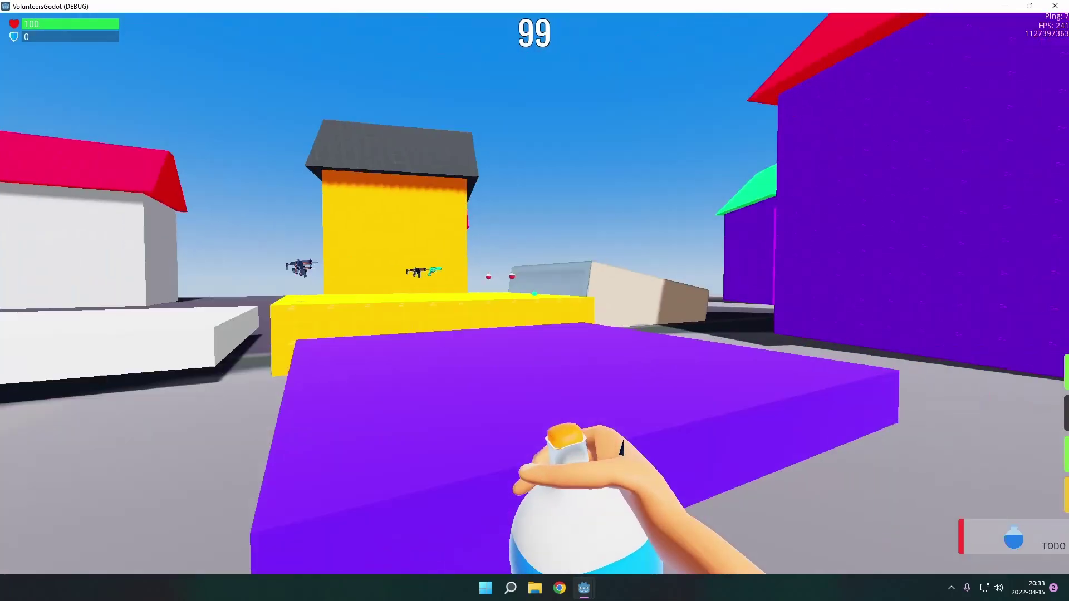
{"action": "key", "text": "d"}
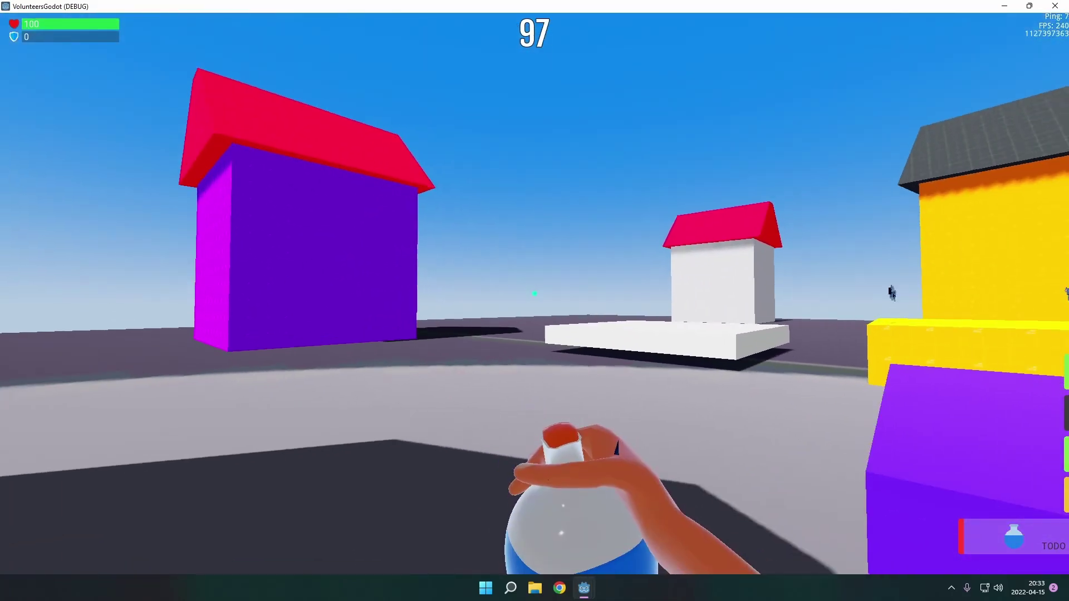